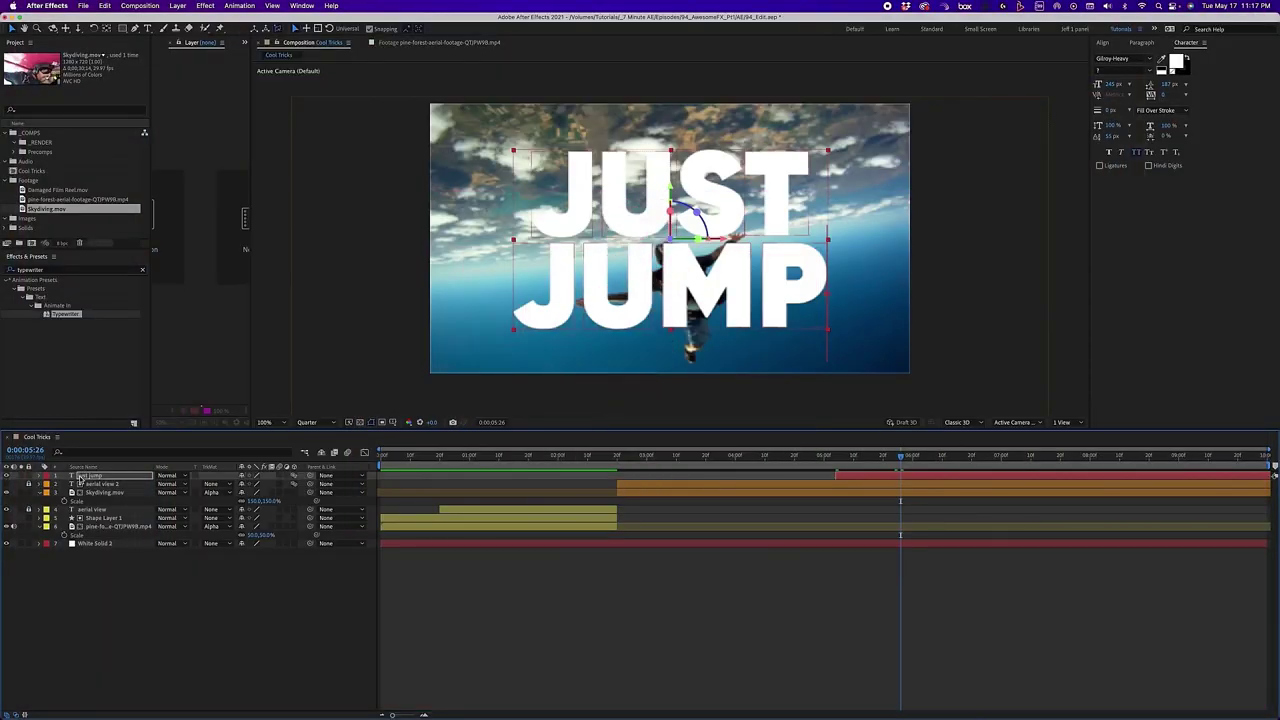
# Duplicate Skydiving.mov, set the copy to No Track Matte, and move it above the JUST JUMP text.
pyautogui.click(118, 493)
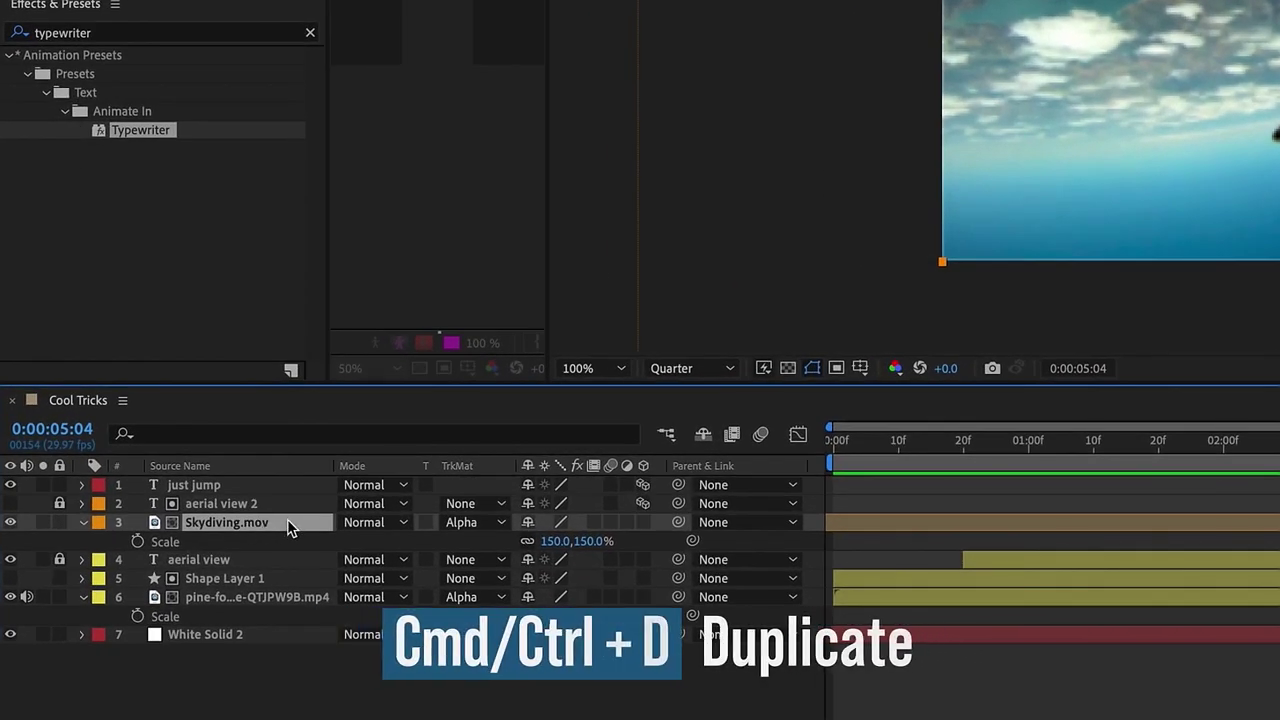
pyautogui.hotkey('ctrl', 'd')
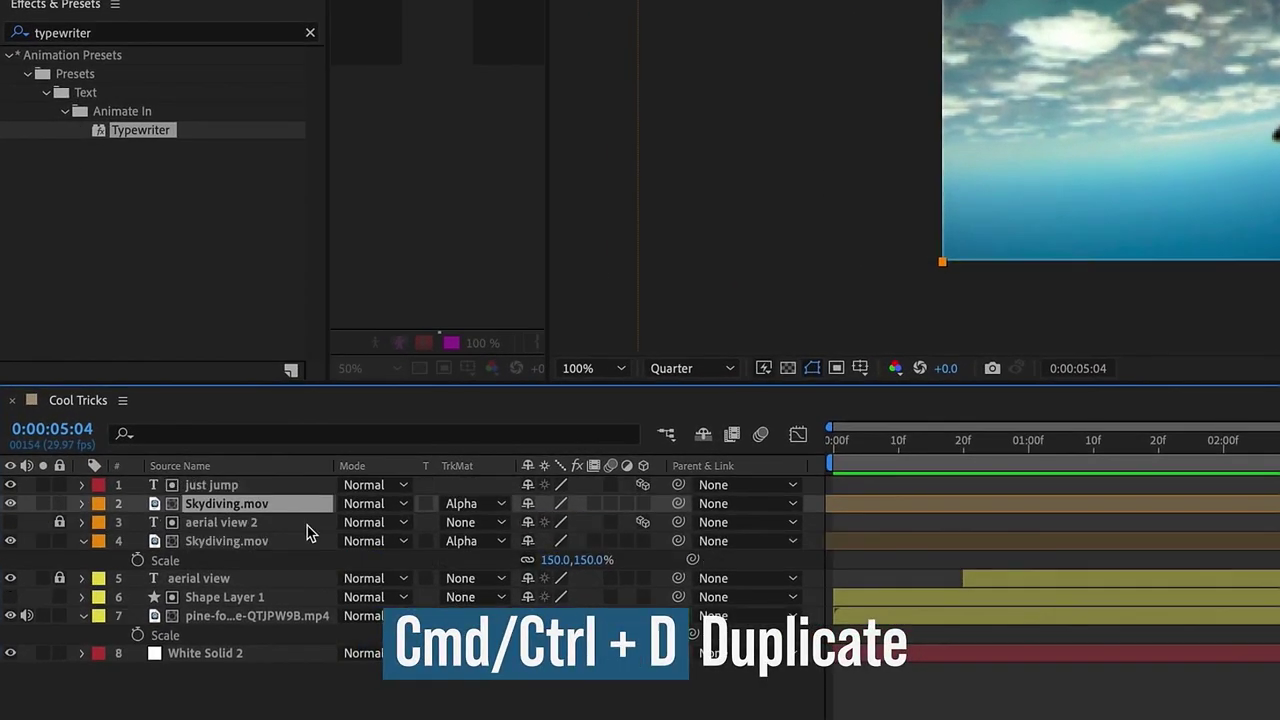
pyautogui.click(473, 510)
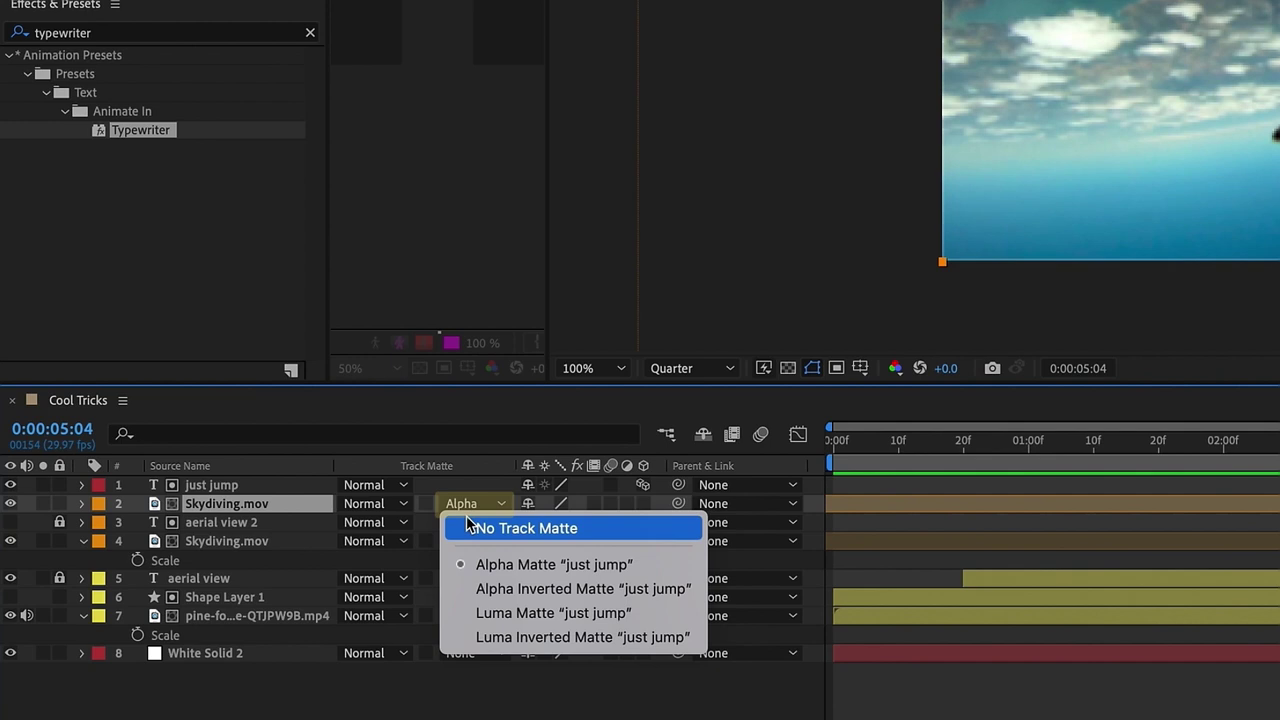
pyautogui.click(490, 527)
pyautogui.moveTo(209, 501); pyautogui.dragTo(212, 485)
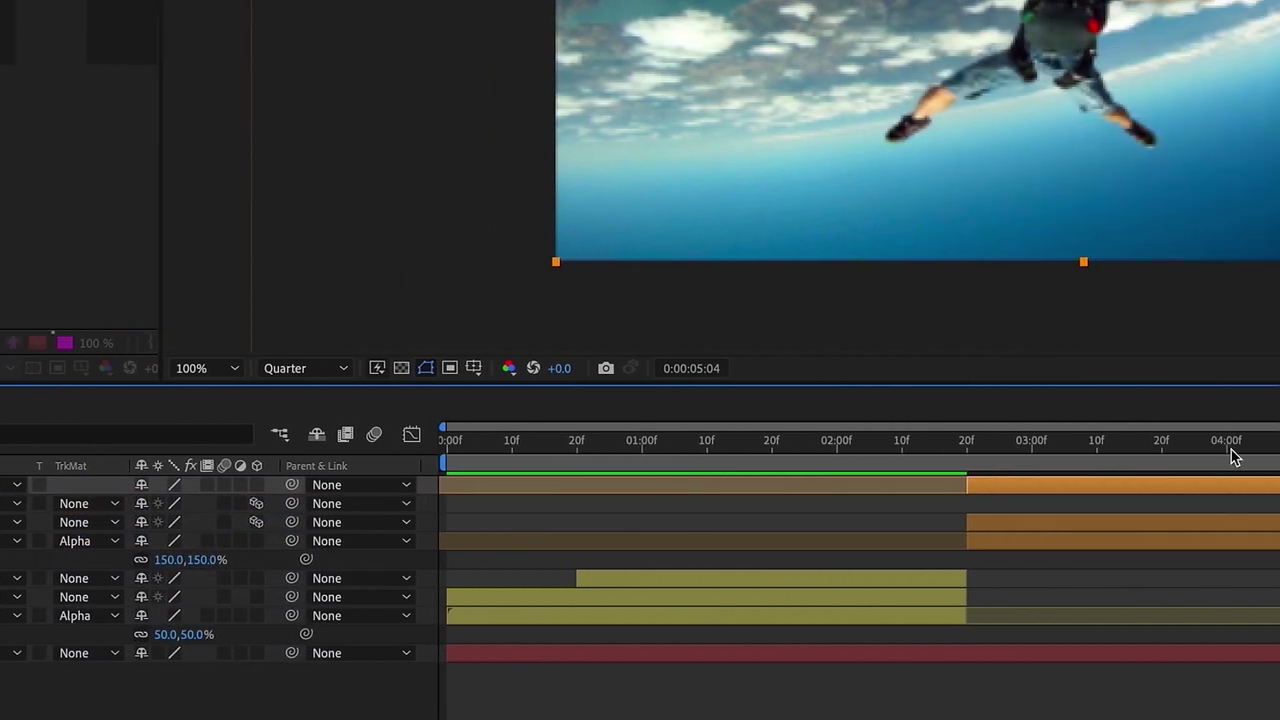
# Make the top footage copy start at about 05:04 and trim its end to the comp end.
pyautogui.moveTo(966, 485); pyautogui.dragTo(1275, 445)
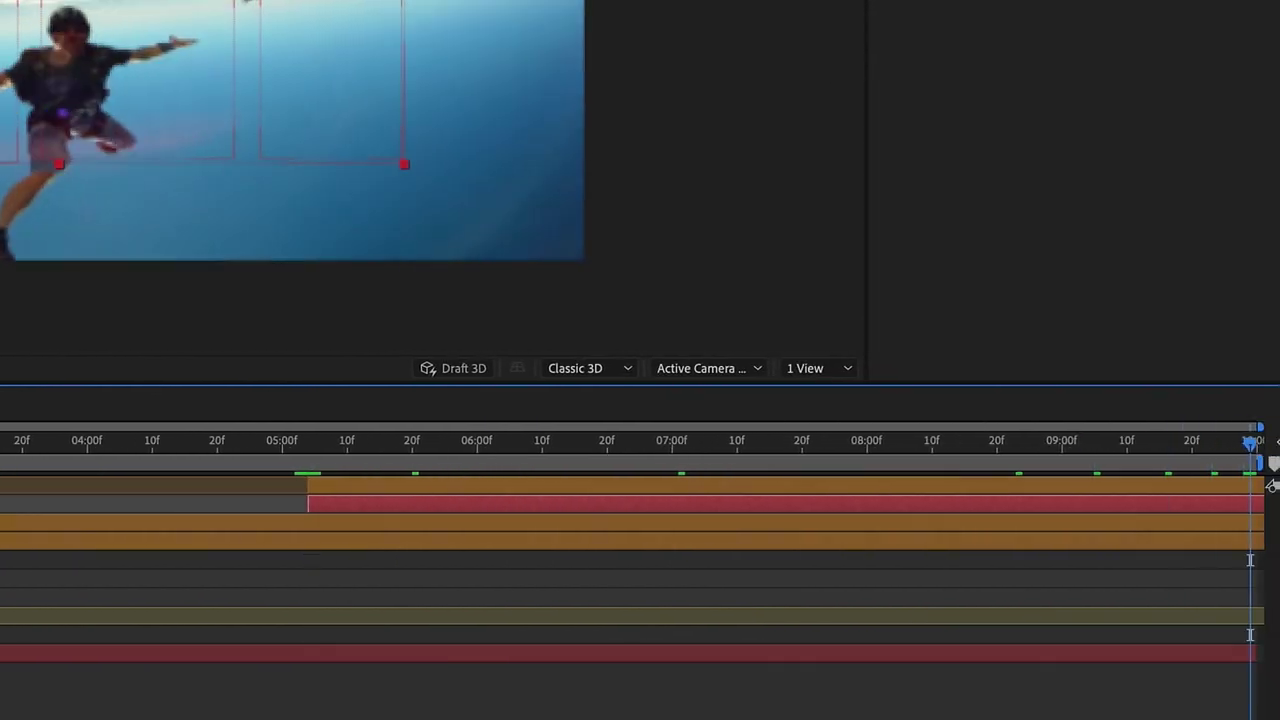
pyautogui.hotkey('alt', ']')
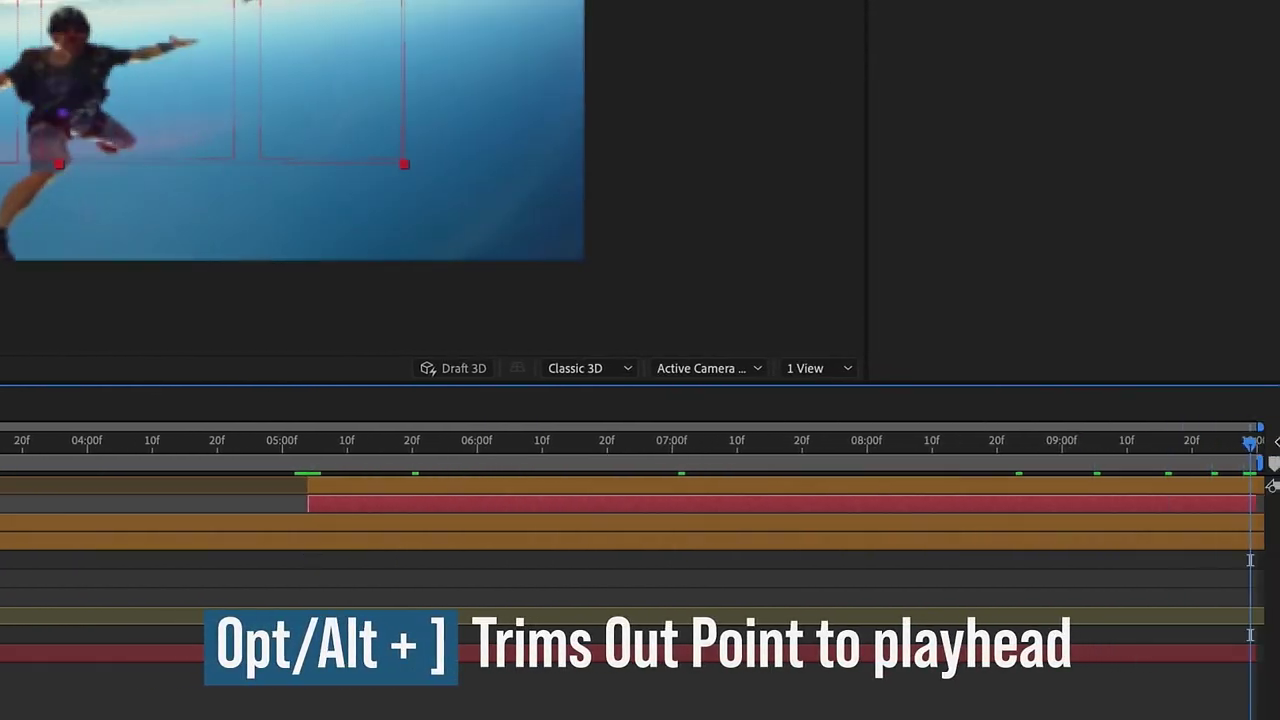
pyautogui.click(1131, 486)
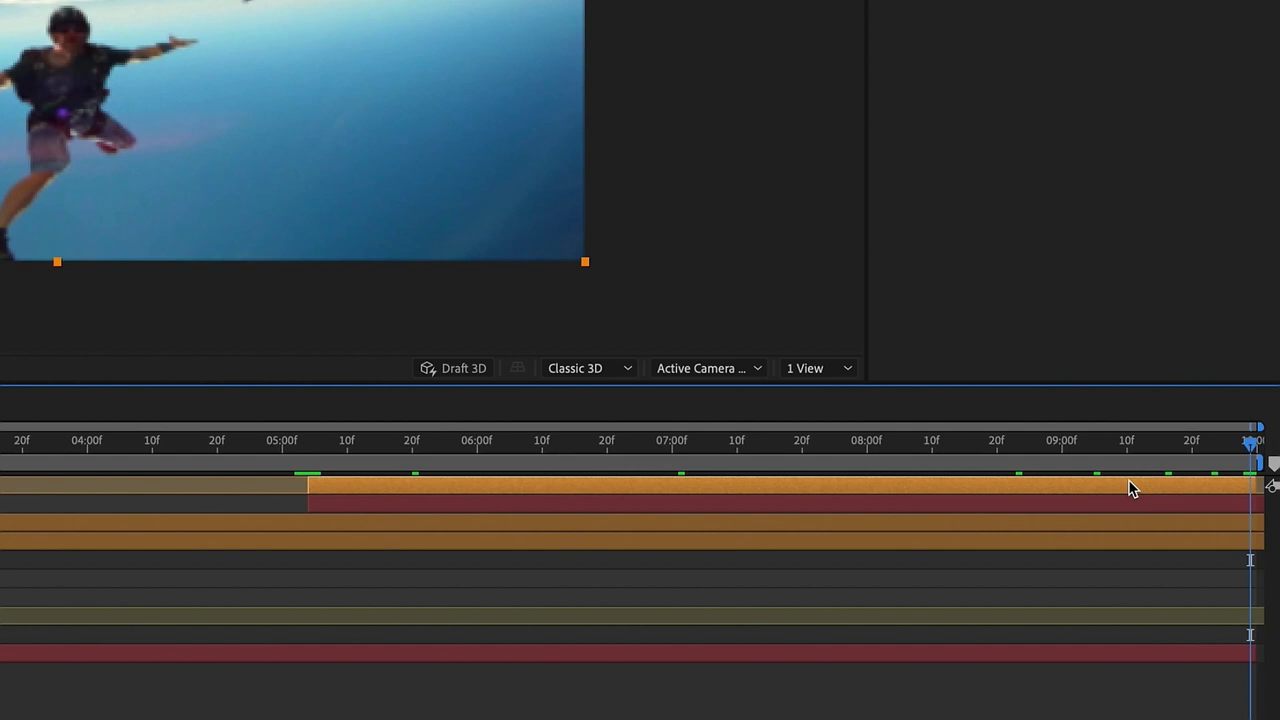
pyautogui.click(309, 448)
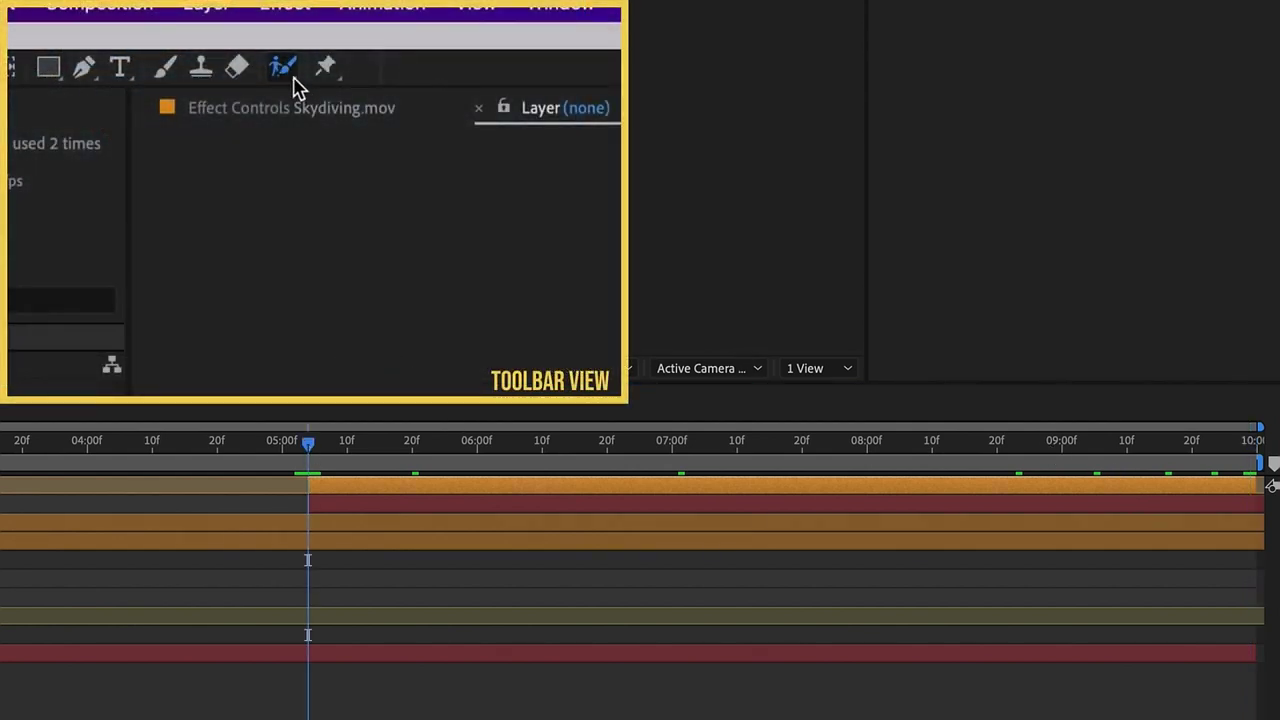
# Use the Roto Brush at Full resolution to paint a first matte stroke over the skydiver's torso.
pyautogui.click(285, 70)
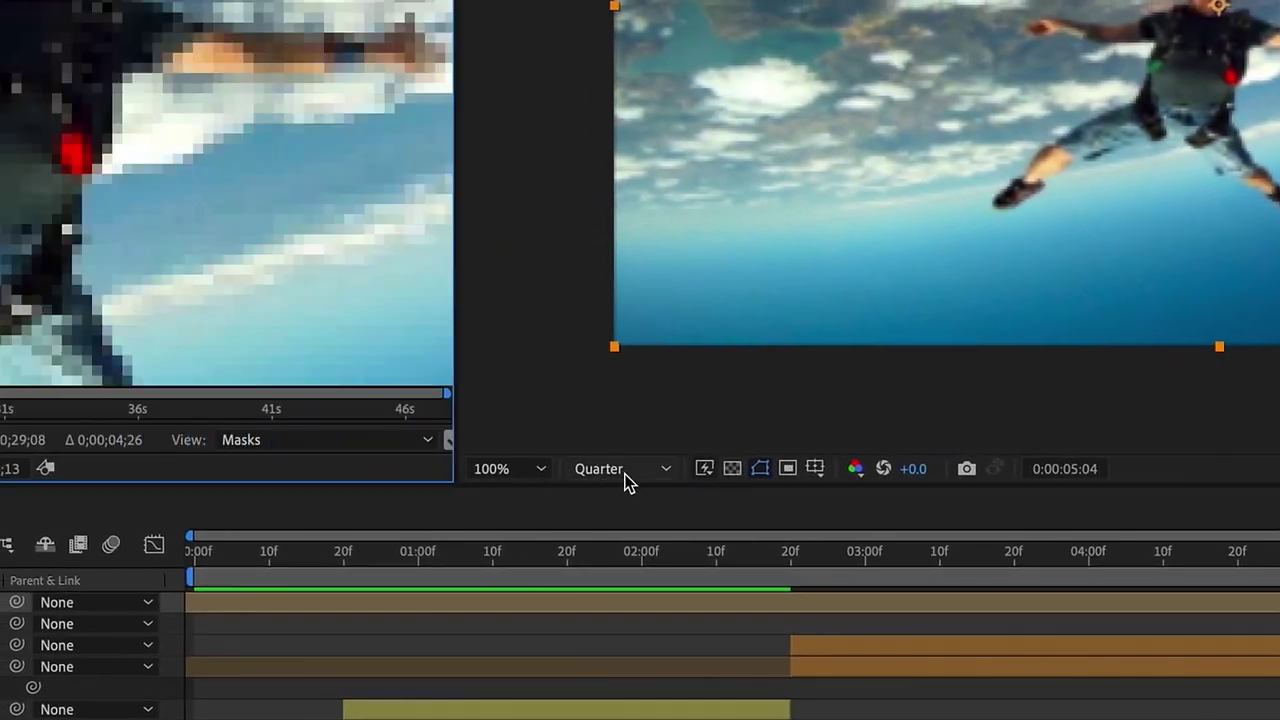
pyautogui.click(625, 480)
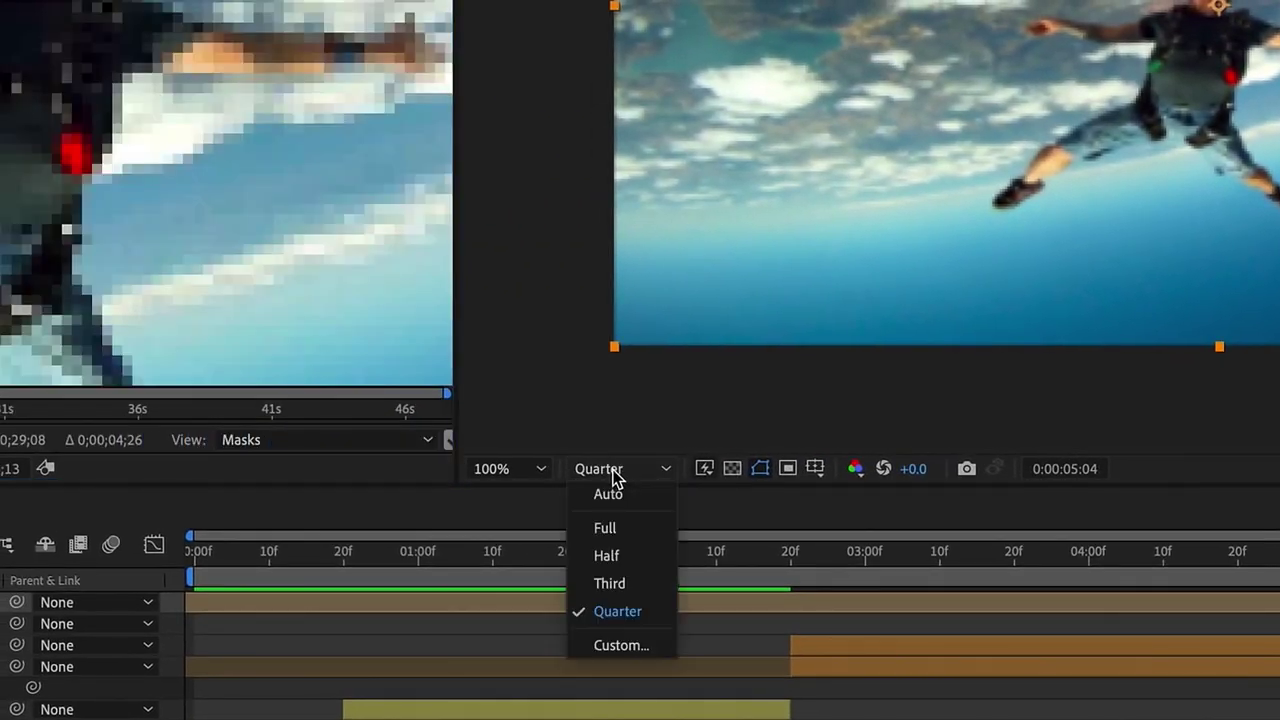
pyautogui.click(616, 527)
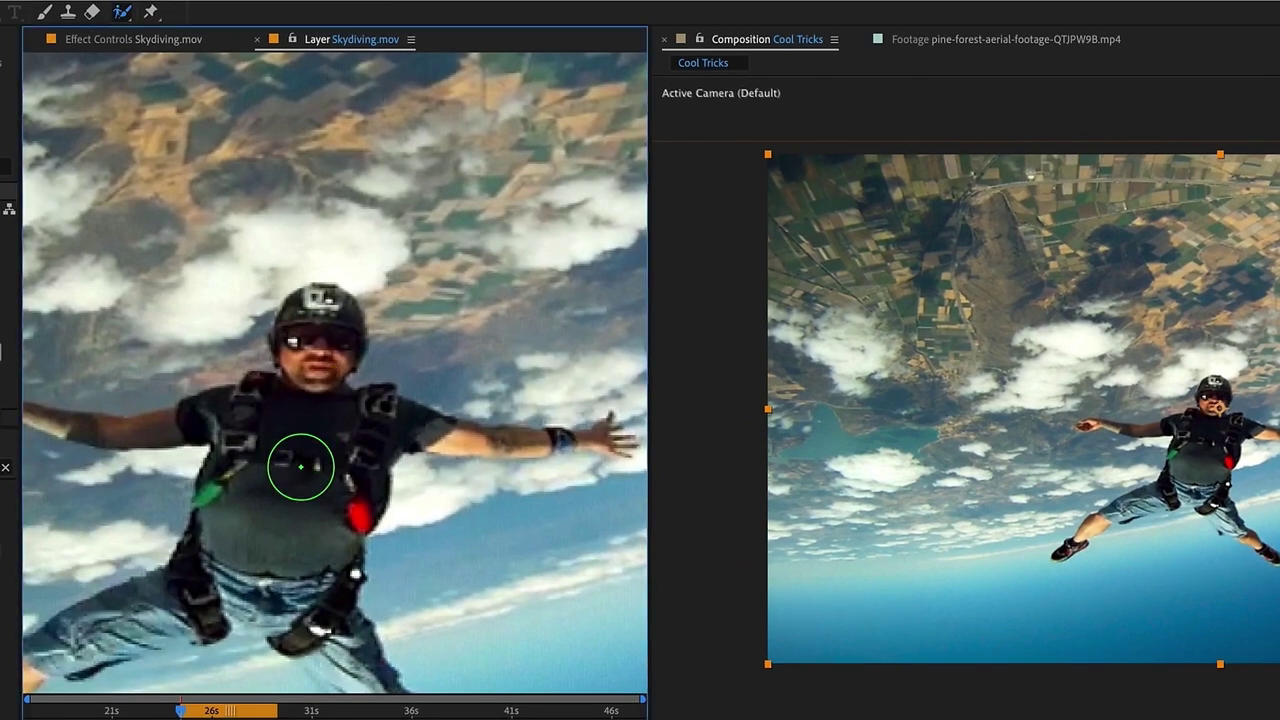
pyautogui.moveTo(300, 440); pyautogui.dragTo(300, 508)
pyautogui.press('F3')
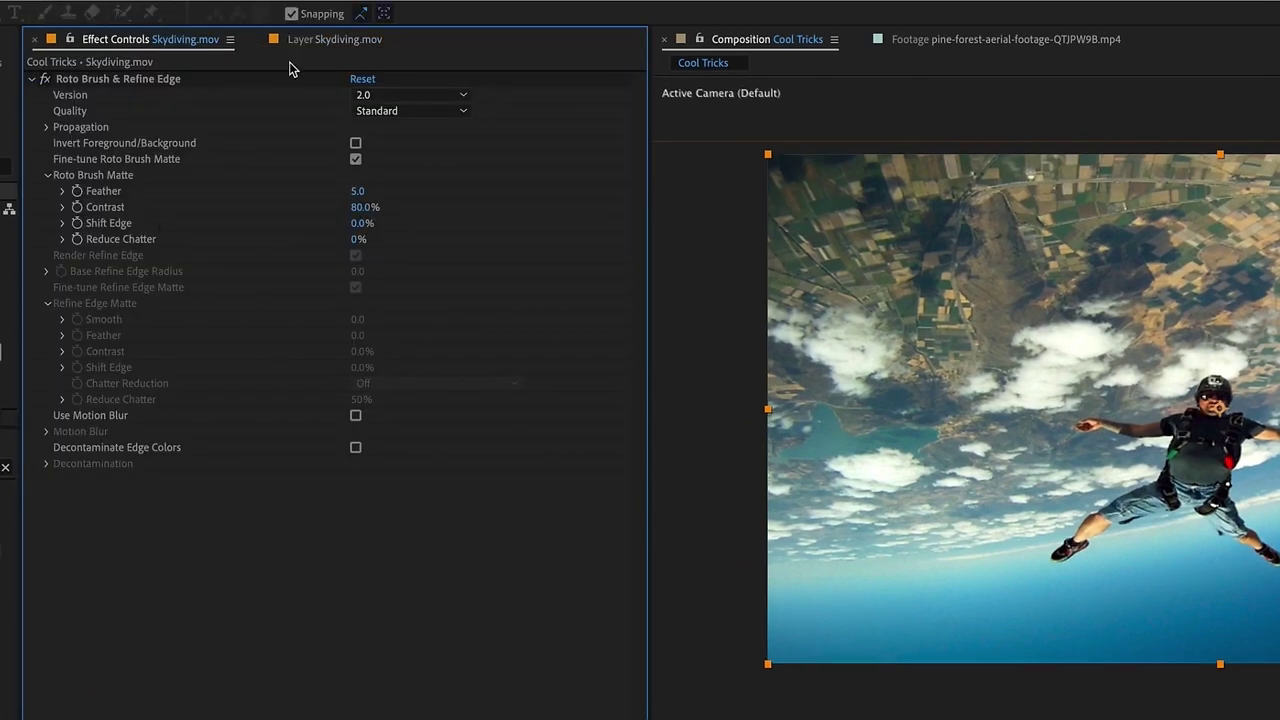
pyautogui.click(320, 40)
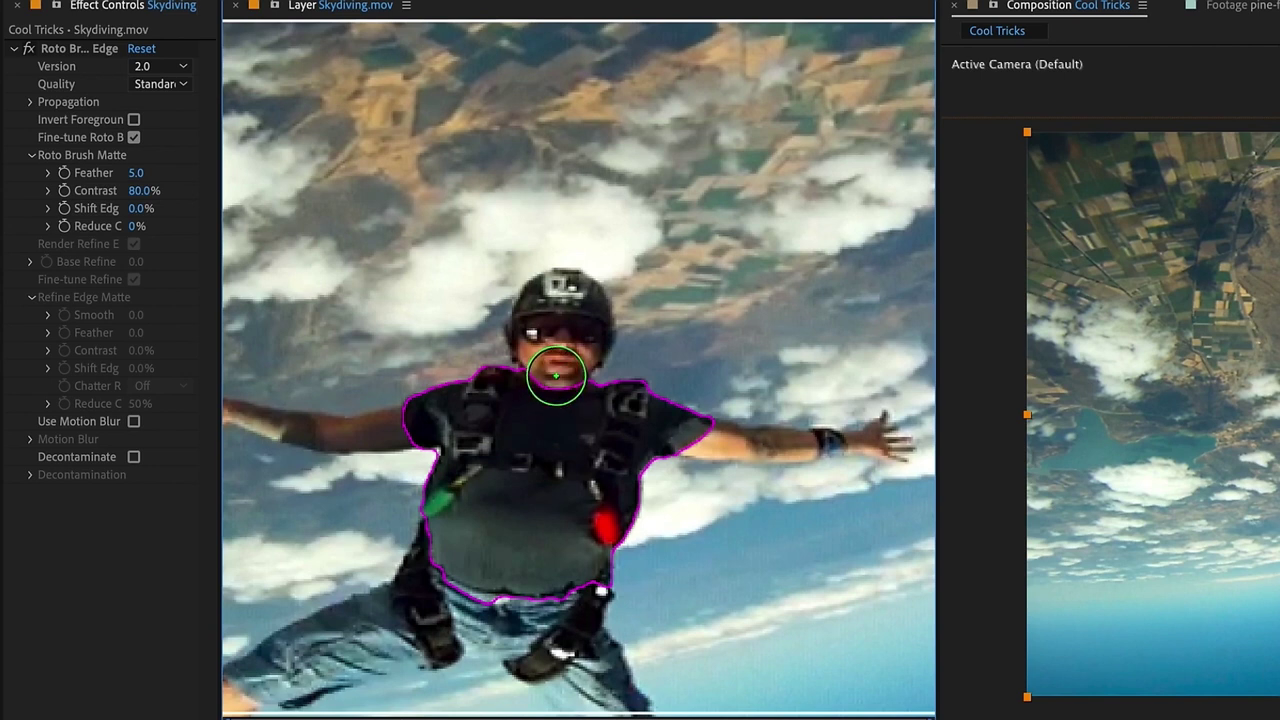
# Add the head and both arms to the matte, subtracting the cloud under the right arm.
pyautogui.moveTo(556, 376); pyautogui.dragTo(559, 306)
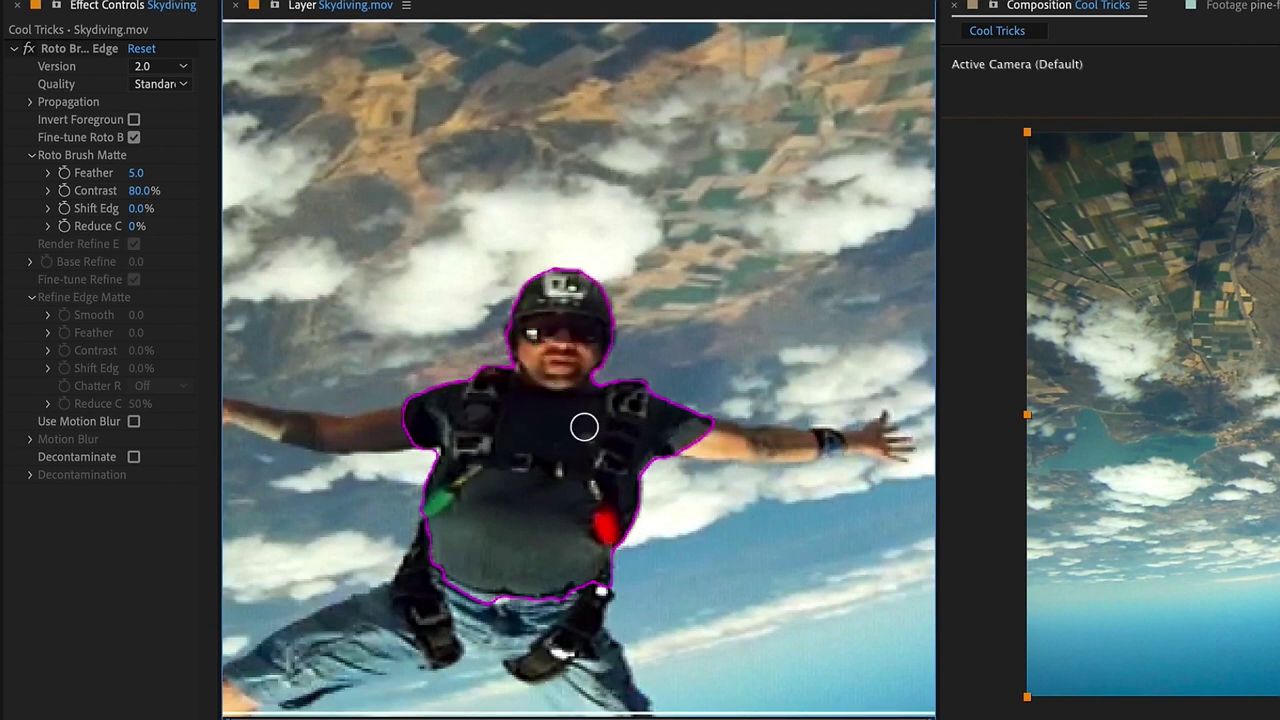
pyautogui.moveTo(833, 447); pyautogui.dragTo(836, 447)
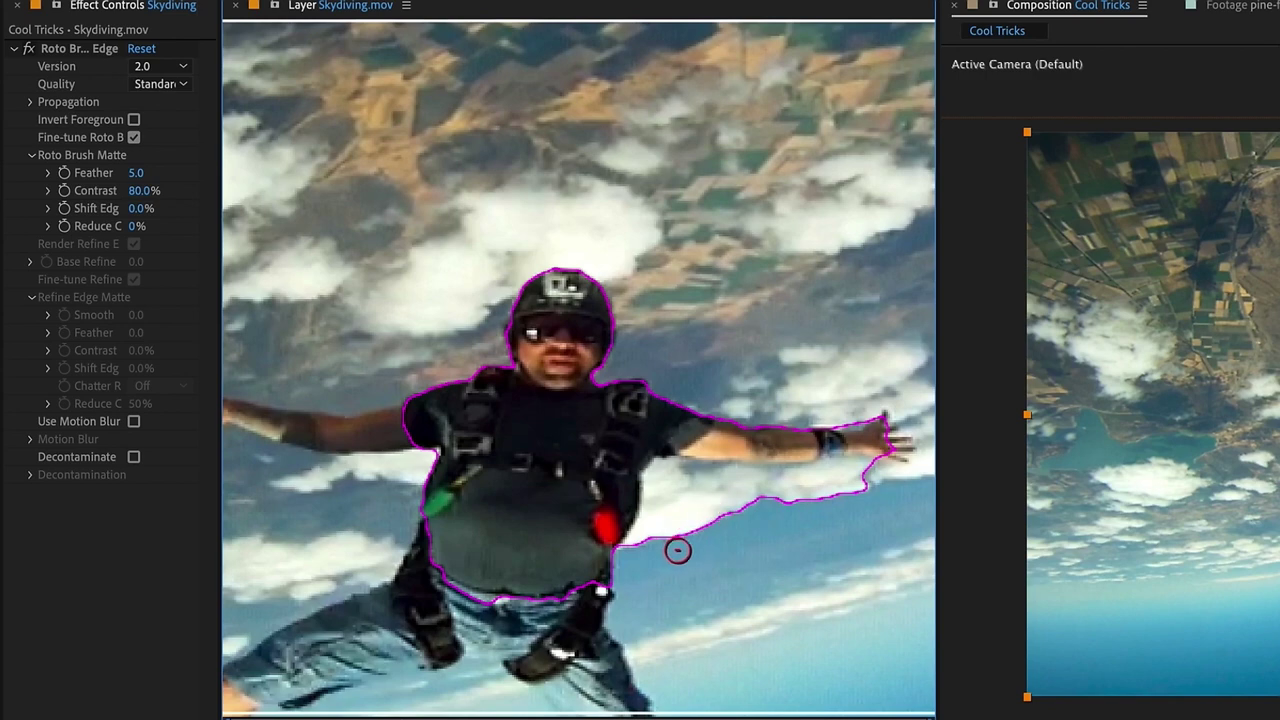
pyautogui.moveTo(678, 550)
pyautogui.mouseDown()
pyautogui.moveTo(790, 498)
pyautogui.moveTo(868, 485)
pyautogui.mouseUp()
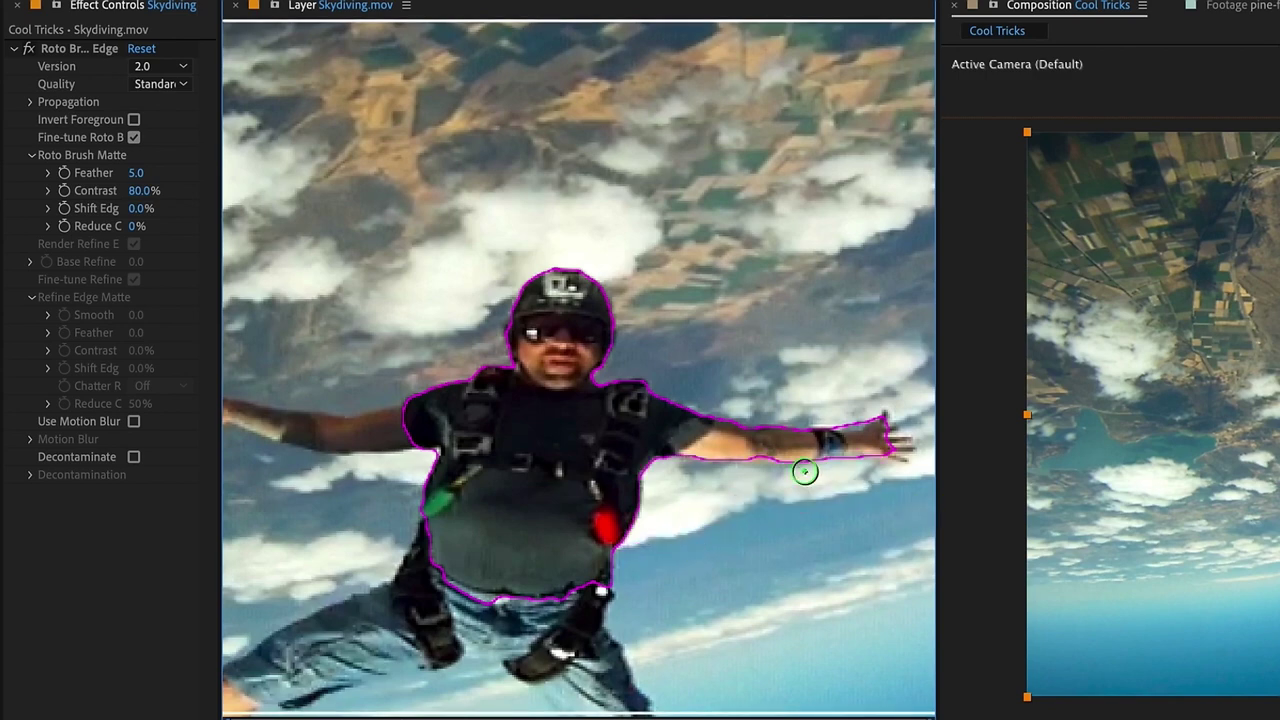
pyautogui.moveTo(580, 473); pyautogui.dragTo(837, 473)
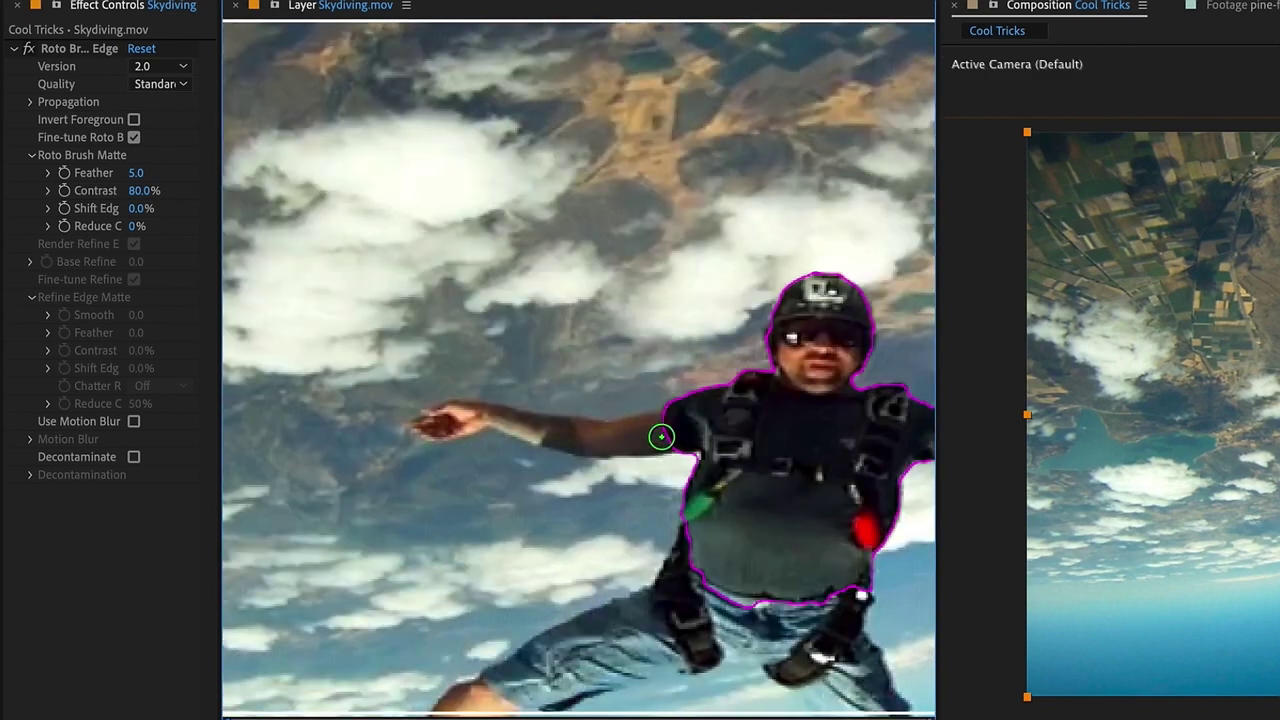
pyautogui.moveTo(560, 432); pyautogui.dragTo(440, 422)
# Add the shoe, thigh and lower leg down to the foot to the Roto Brush matte.
pyautogui.moveTo(713, 425); pyautogui.dragTo(717, 265)
pyautogui.moveTo(420, 590); pyautogui.dragTo(345, 635)
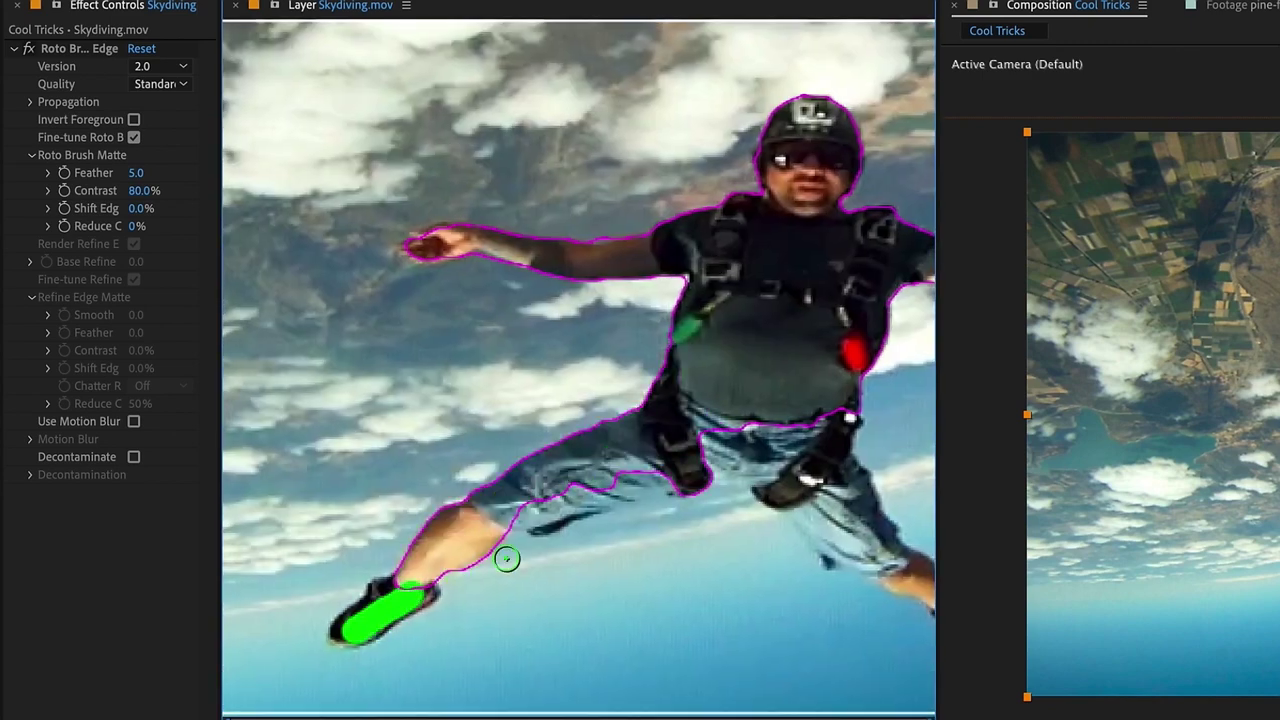
pyautogui.moveTo(528, 515)
pyautogui.mouseDown()
pyautogui.moveTo(692, 468)
pyautogui.moveTo(570, 383)
pyautogui.moveTo(655, 443)
pyautogui.moveTo(729, 522)
pyautogui.moveTo(738, 515)
pyautogui.mouseUp()
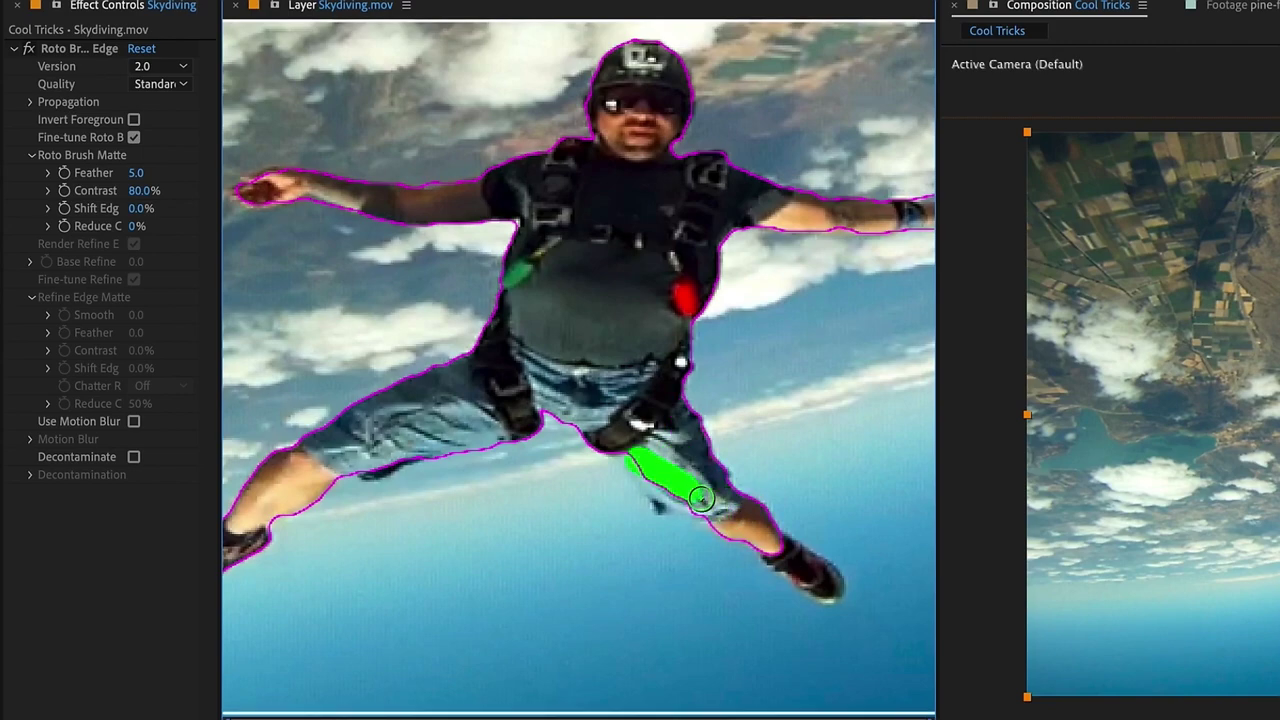
pyautogui.moveTo(771, 543); pyautogui.dragTo(812, 590)
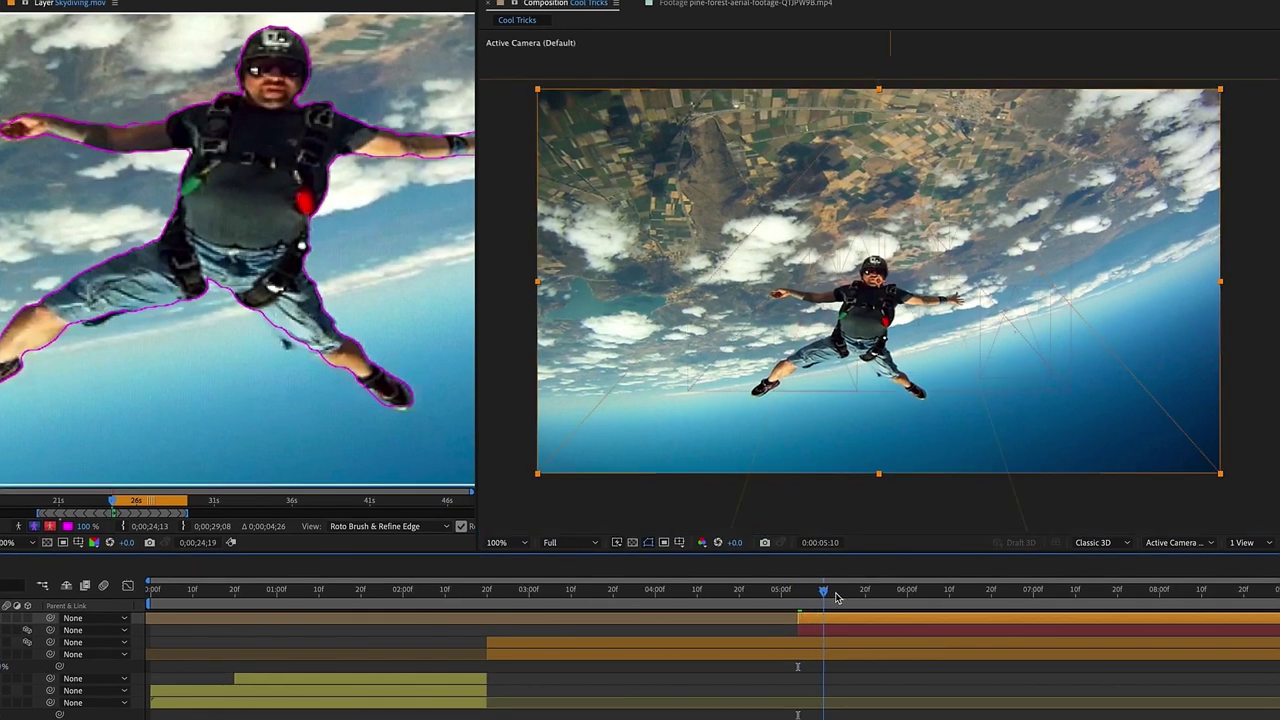
pyautogui.click(830, 592)
# Propagate the matte in ten-frame steps from about 06:08, re-add the chest, then freeze it.
pyautogui.moveTo(855, 597); pyautogui.dragTo(862, 592)
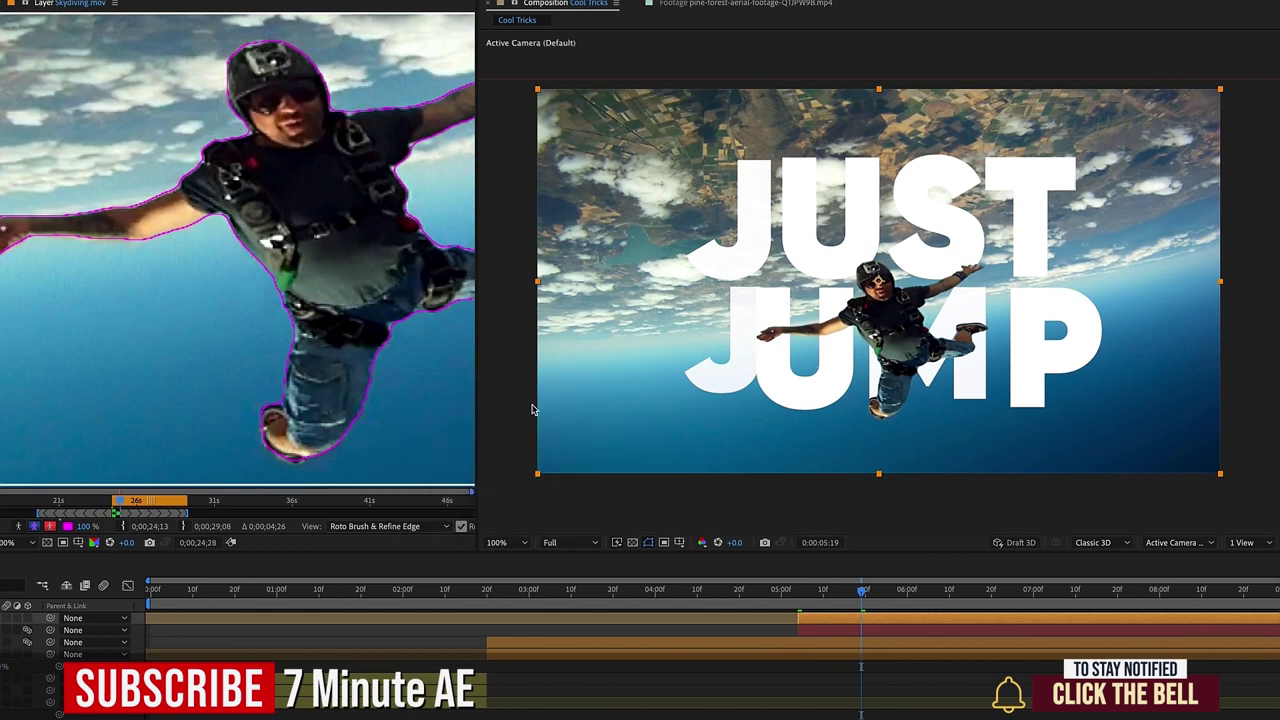
pyautogui.click(945, 591)
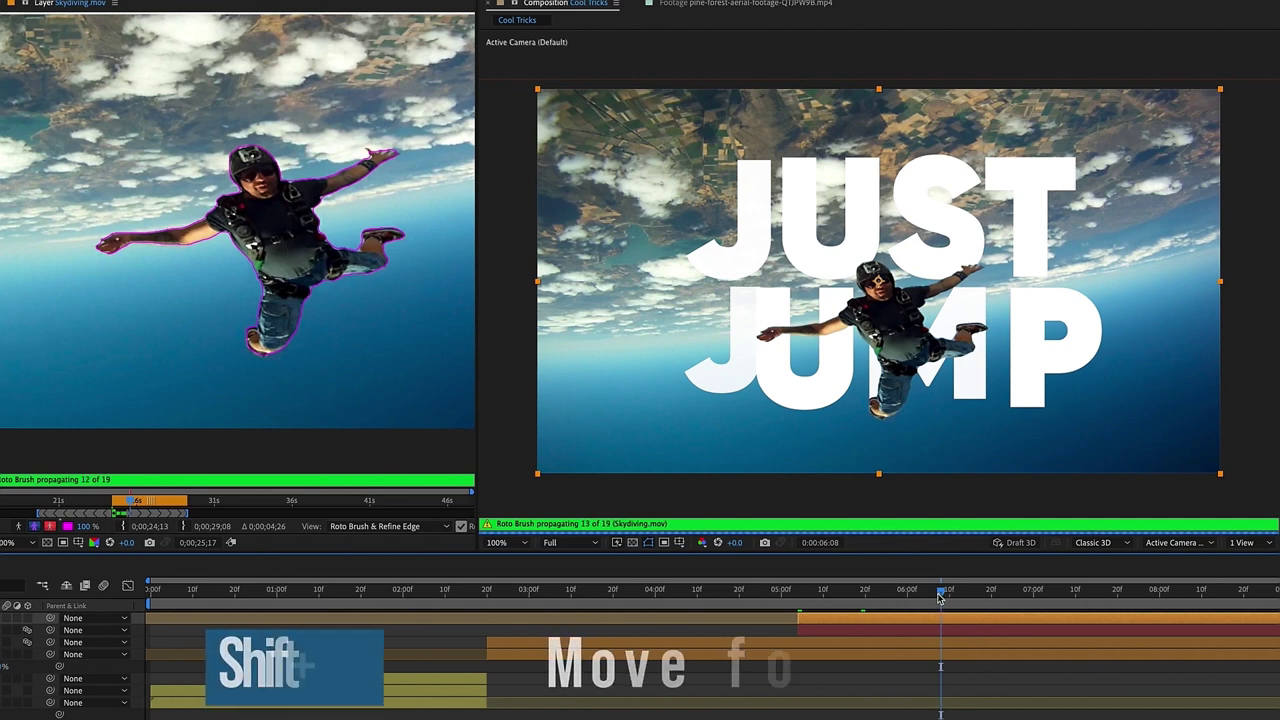
pyautogui.hotkey('shift', 'pagedown')
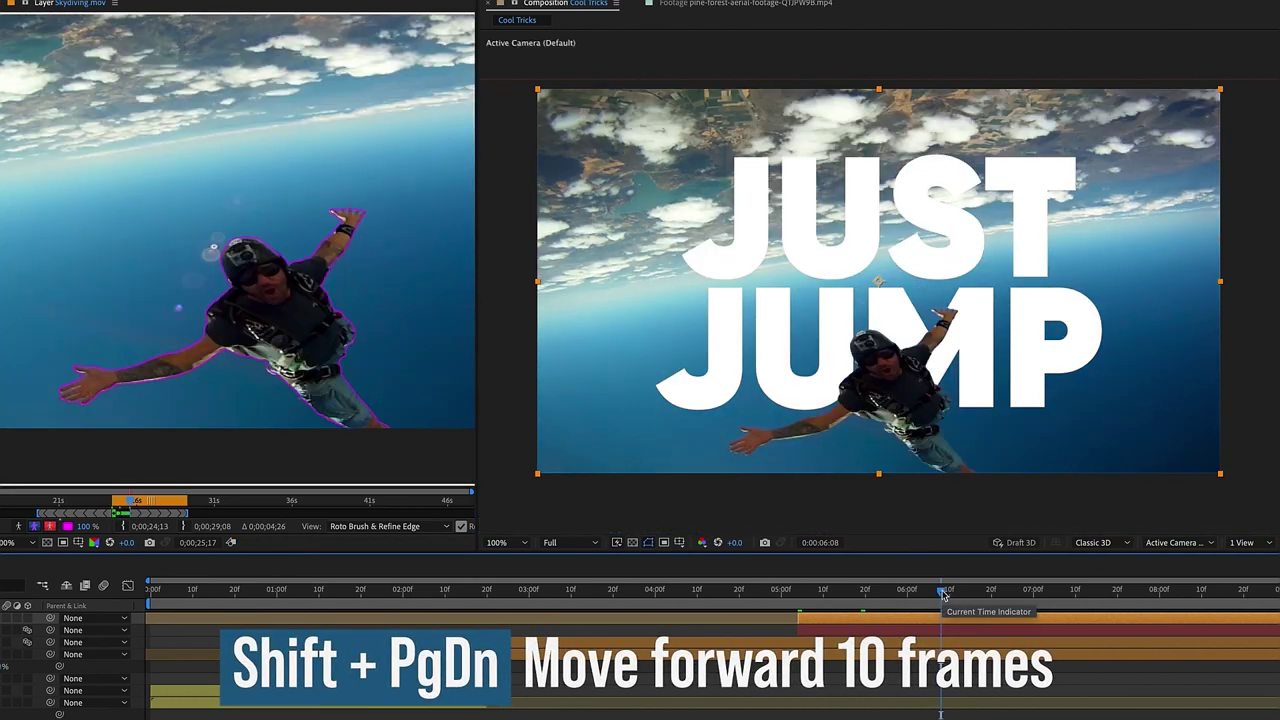
pyautogui.hotkey('shift', 'pagedown')
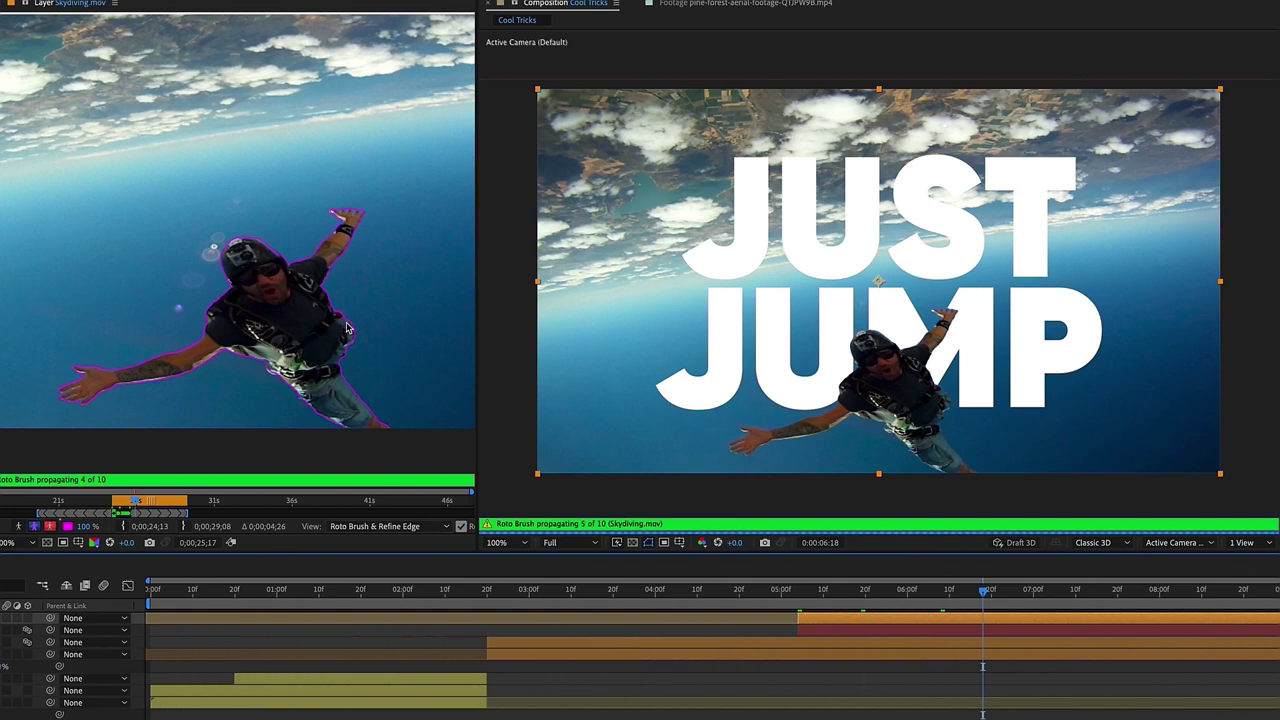
pyautogui.moveTo(281, 290); pyautogui.dragTo(285, 271)
pyautogui.hotkey('shift', 'pagedown')
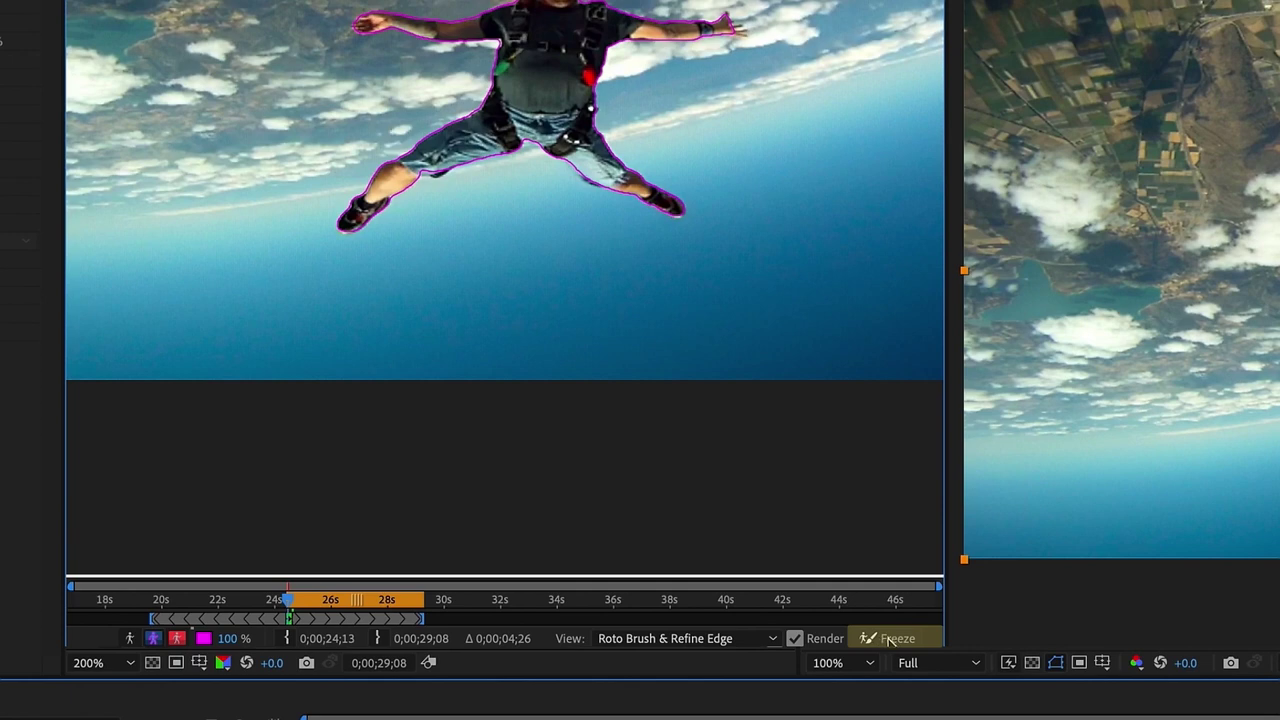
pyautogui.click(890, 639)
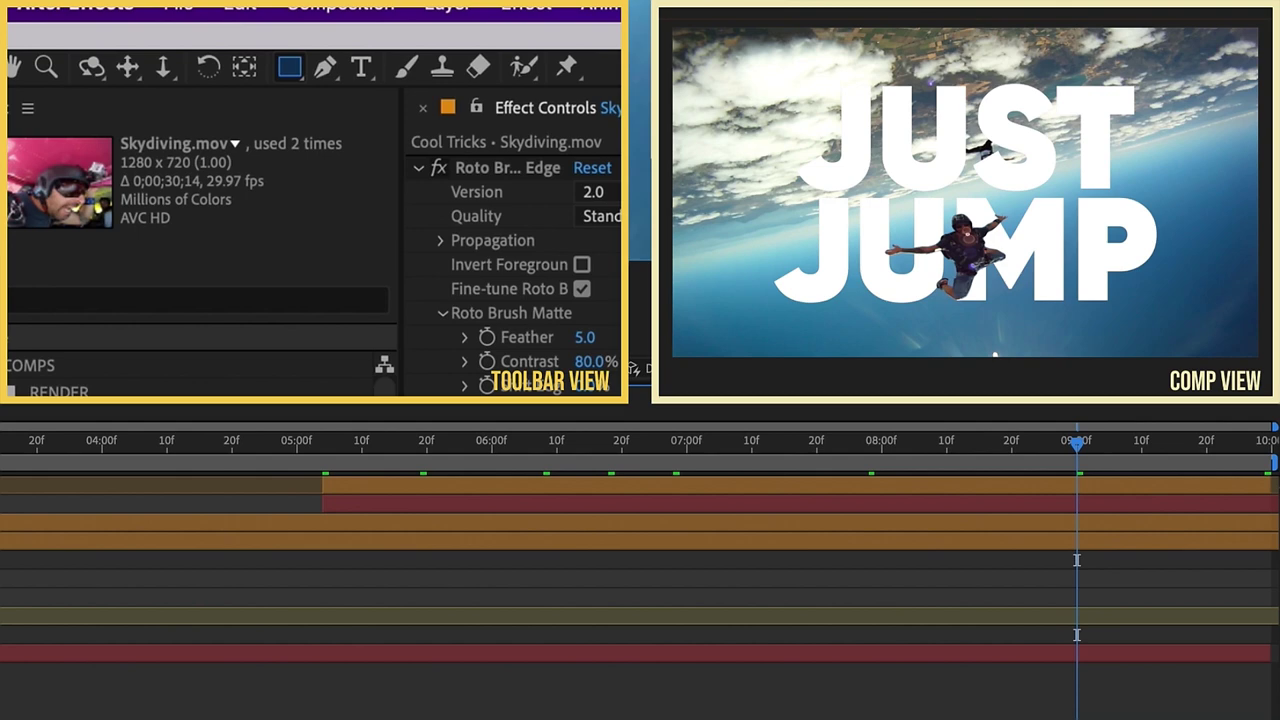
# Add a full-frame rectangle shape layer starting at 09:00, with its stroke removed.
pyautogui.doubleClick(289, 67)
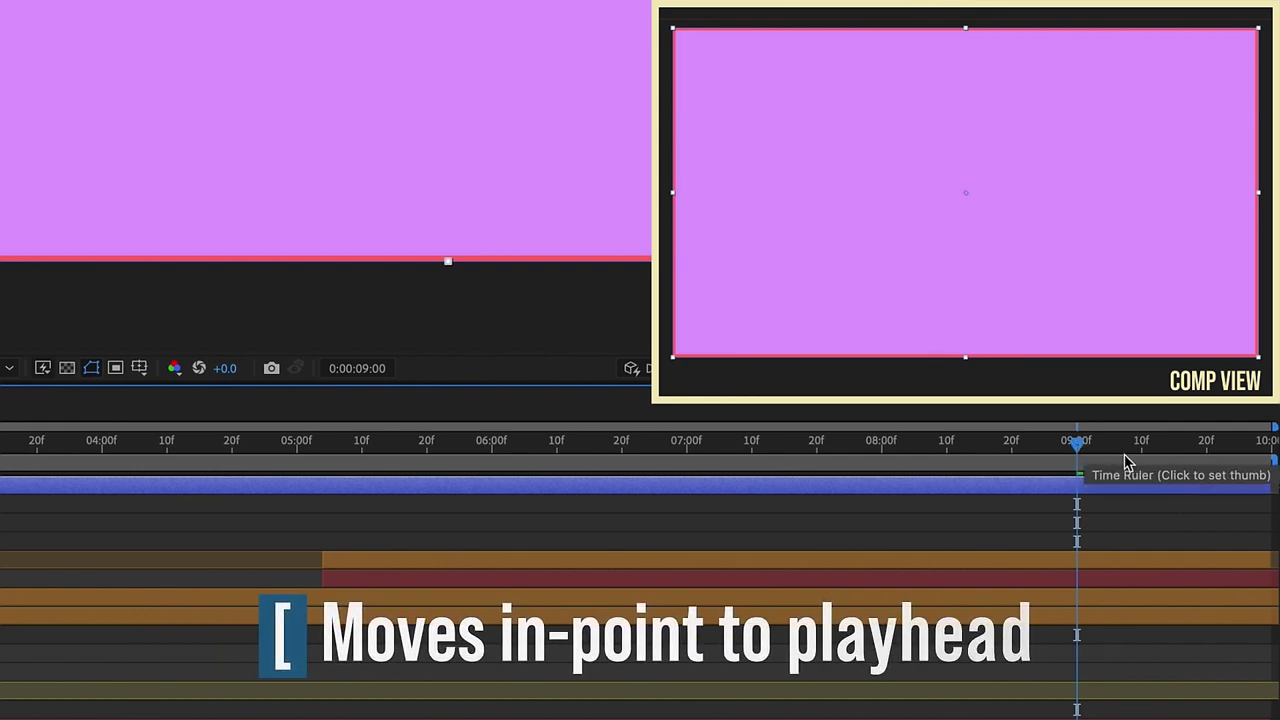
pyautogui.press('[')
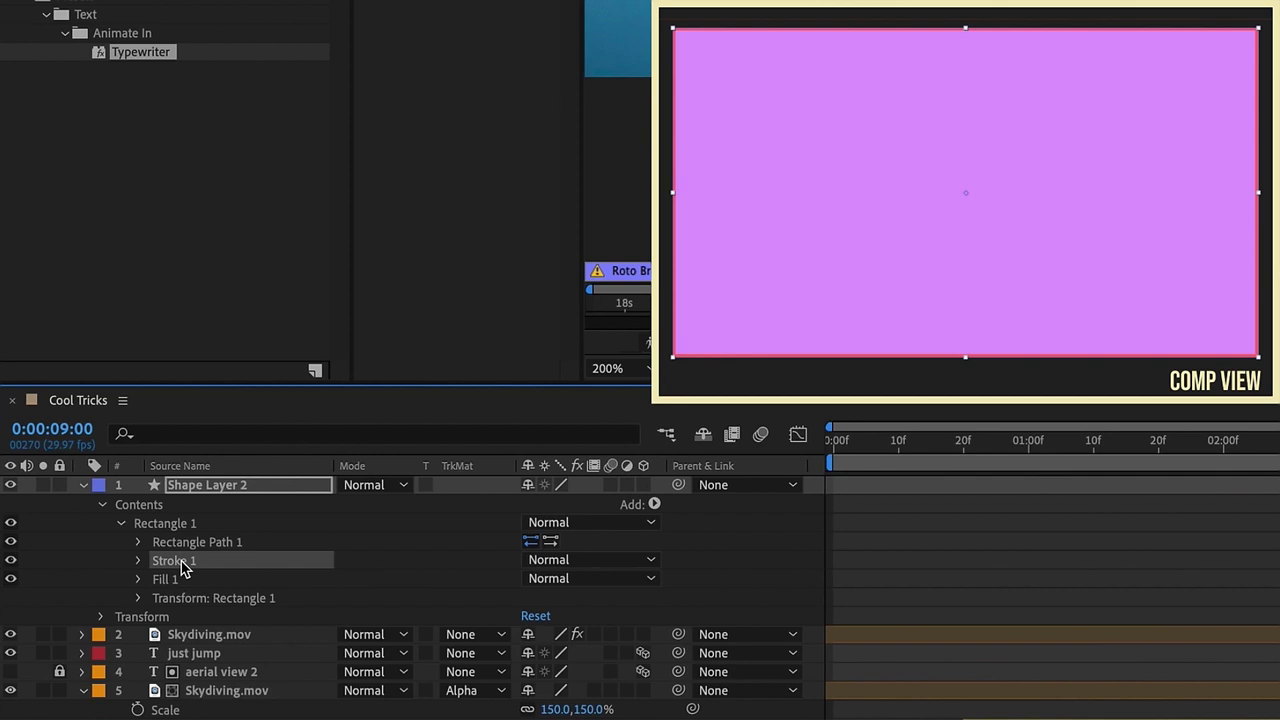
pyautogui.press('Delete')
# Keyframe the rectangle's Size at 9:00, then set height 0 at 9:20.
pyautogui.click(138, 541)
pyautogui.click(175, 560)
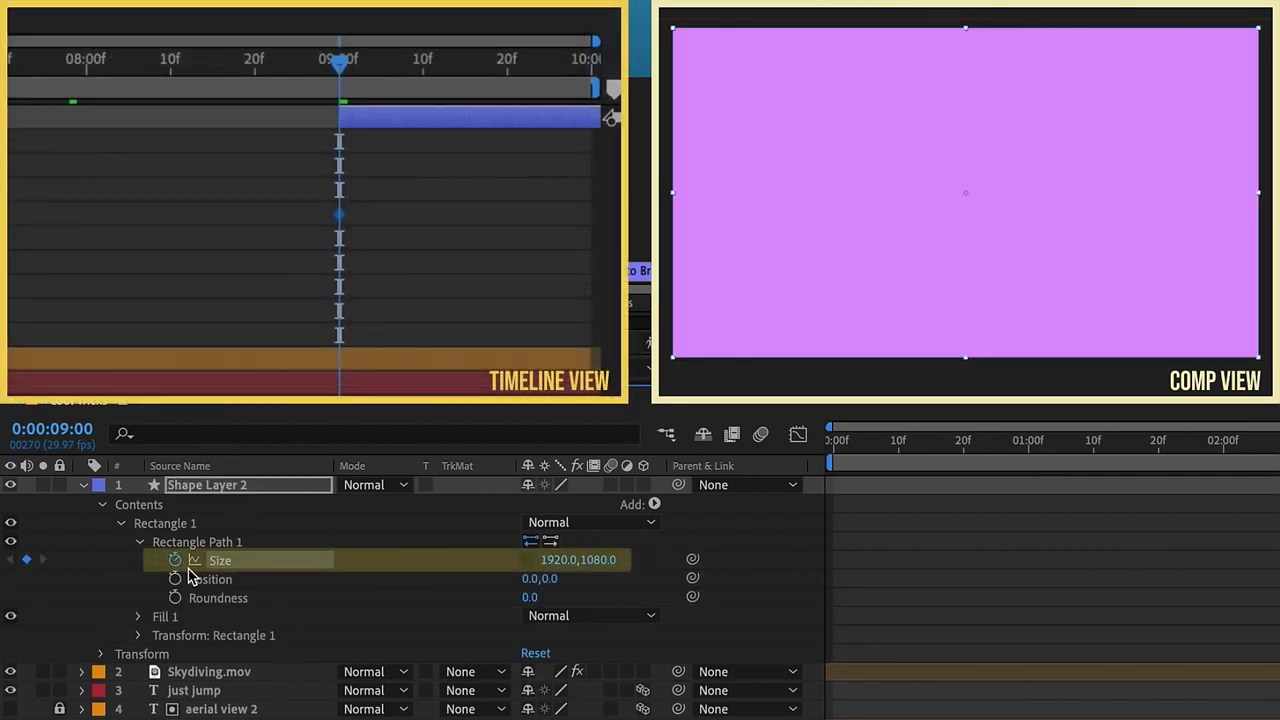
pyautogui.hotkey('shift', 'pagedown')
pyautogui.hotkey('shift', 'pagedown')
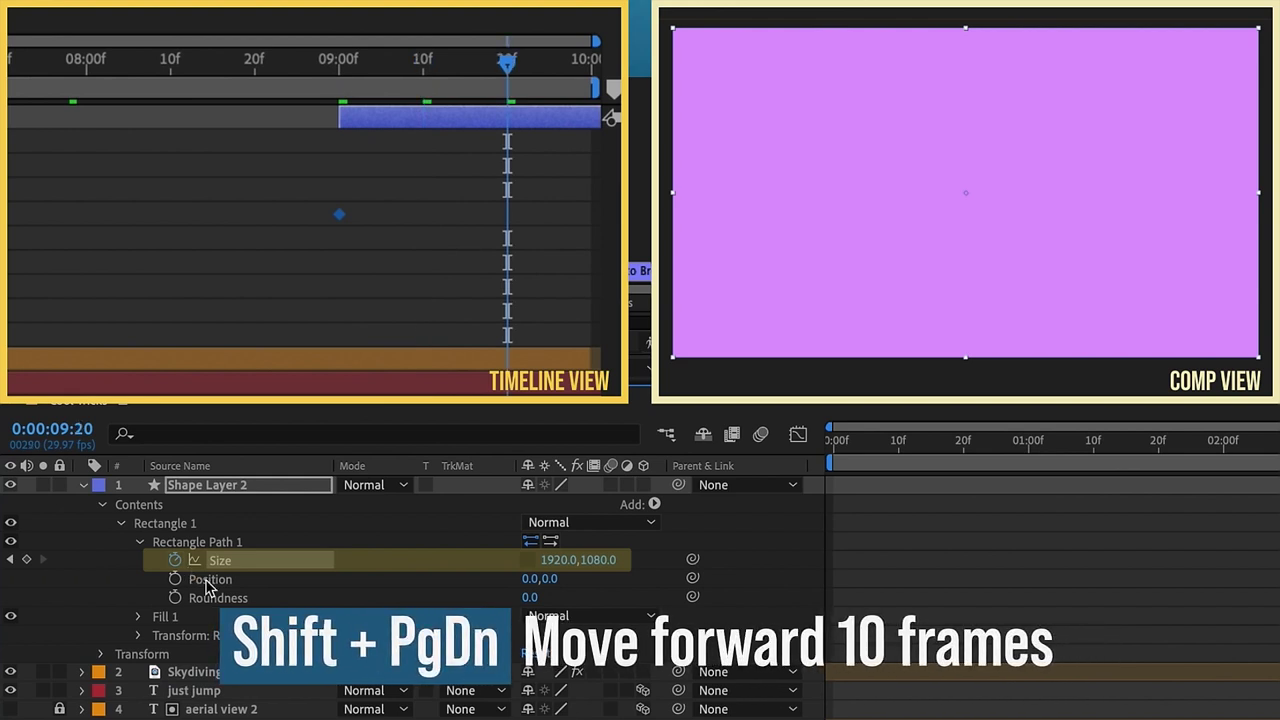
pyautogui.click(26, 559)
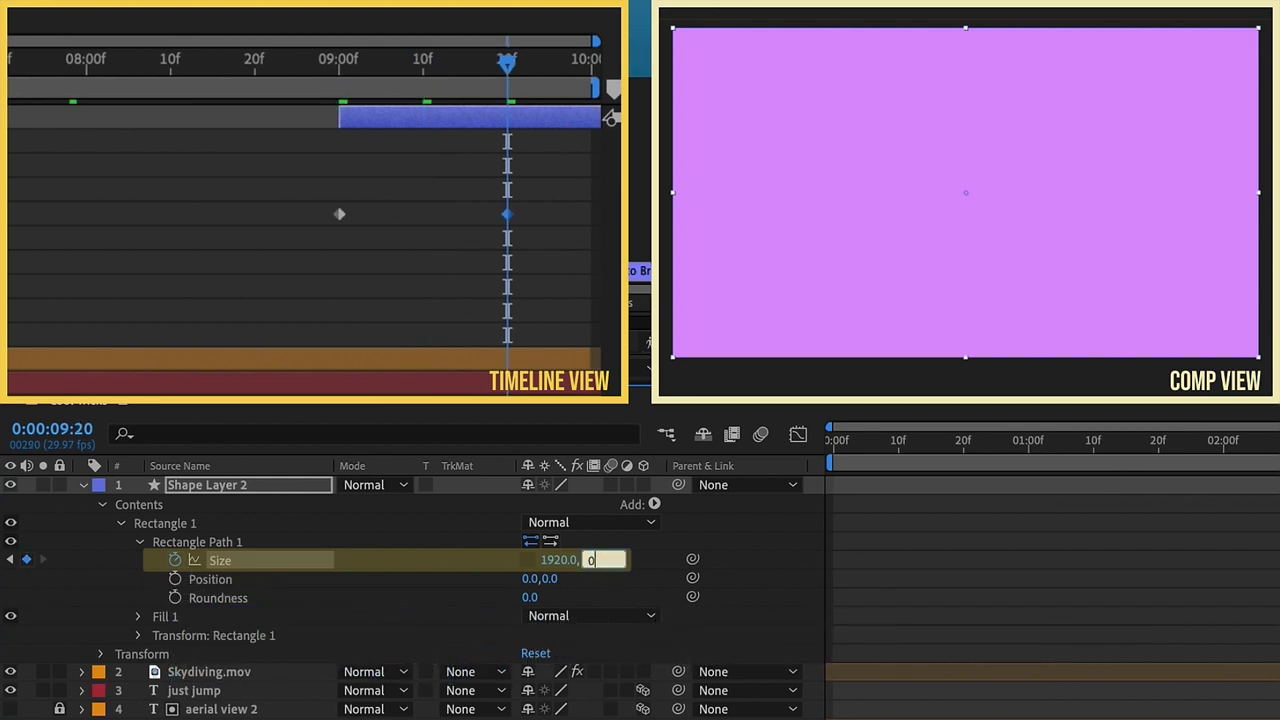
pyautogui.write('0')
pyautogui.press('Return')
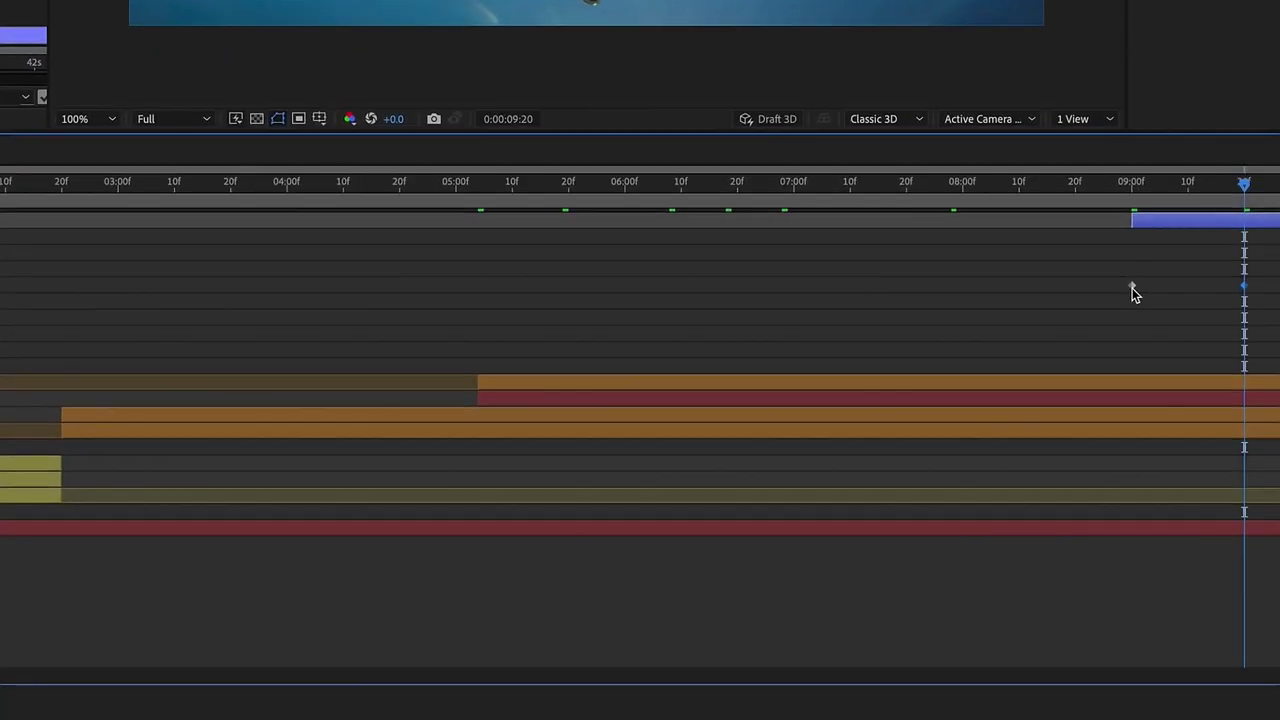
pyautogui.rightClick(1133, 290)
# Give the first Size keyframe an Easy Ease Out with about 73% influence.
pyautogui.moveTo(1039, 544)
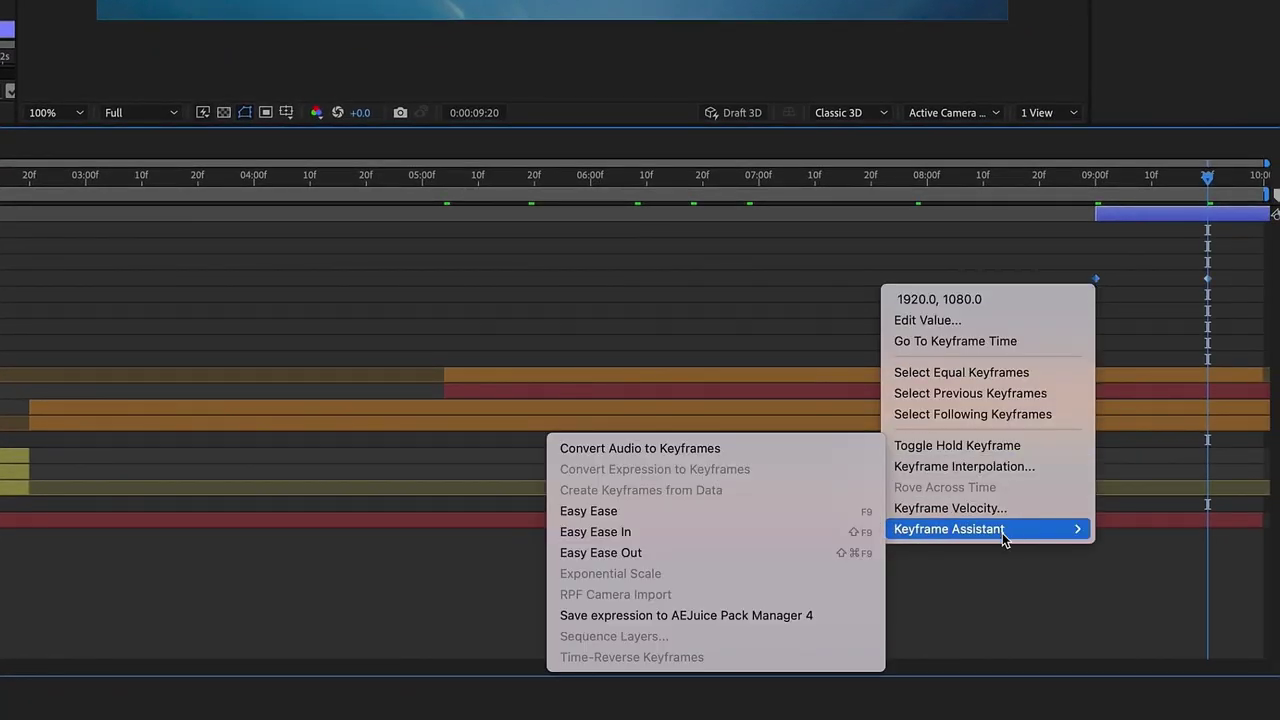
pyautogui.click(650, 553)
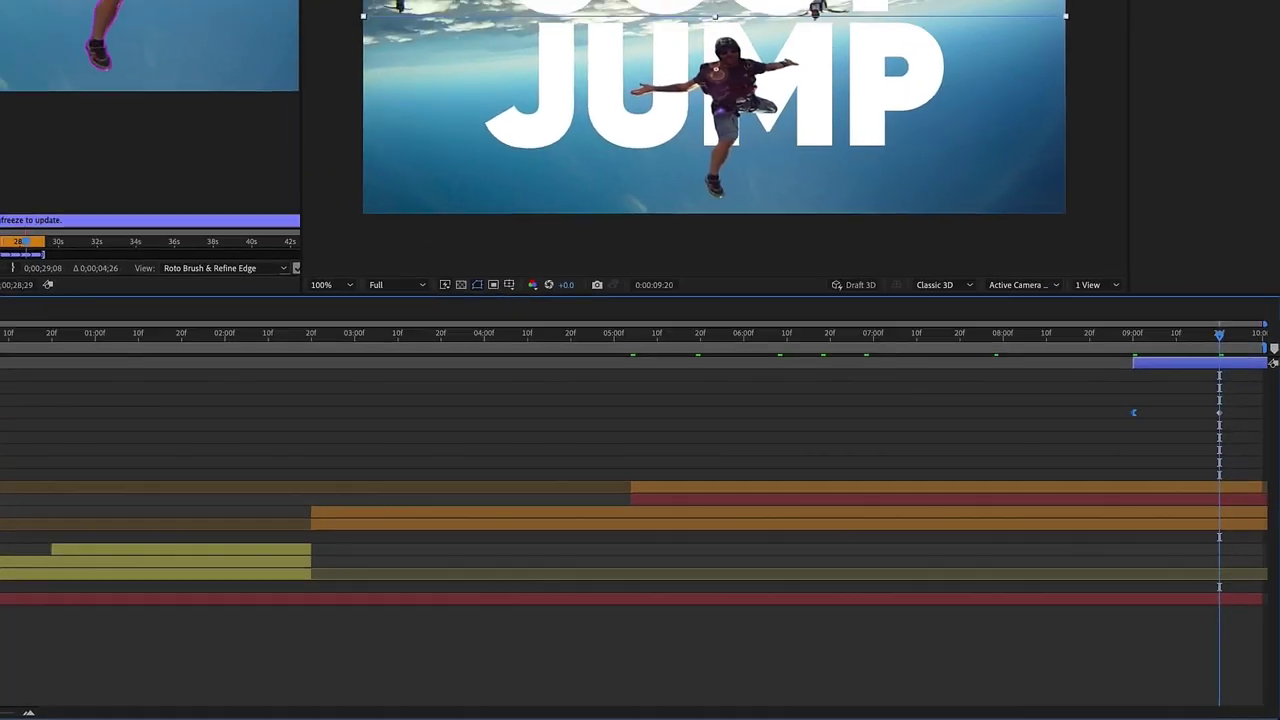
pyautogui.hotkey('shift', 'F3')
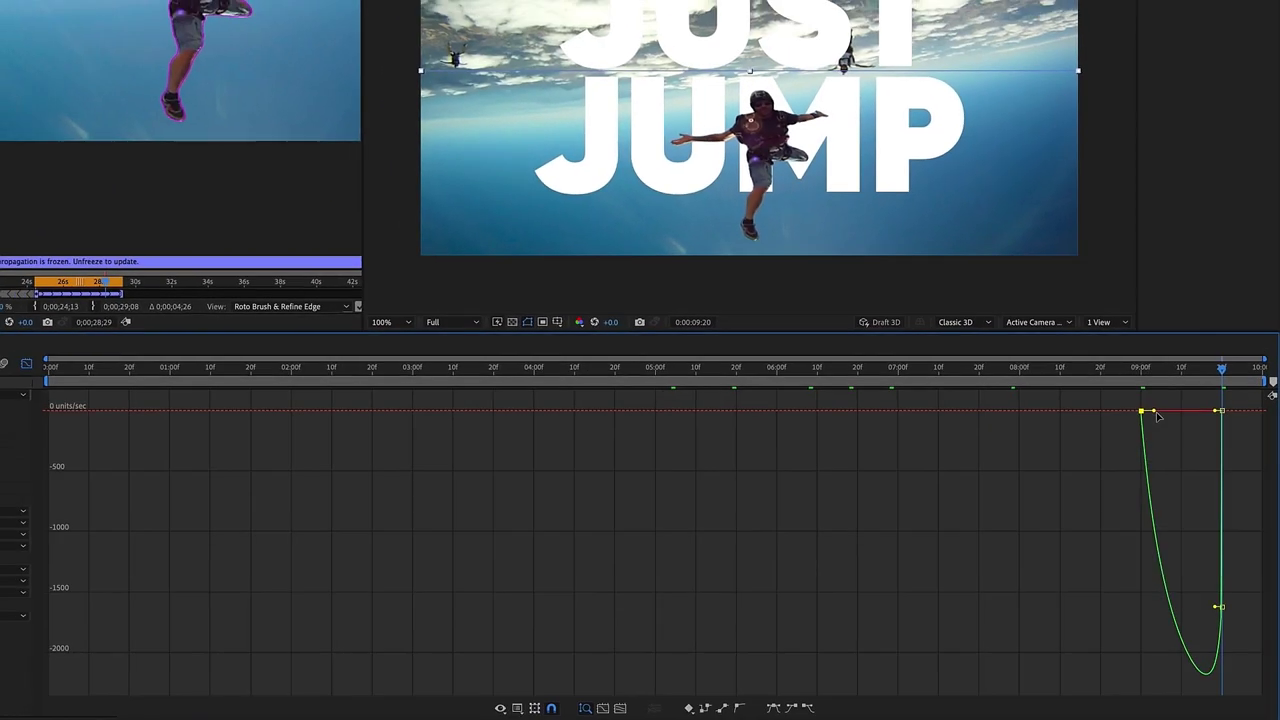
pyautogui.moveTo(1156, 414); pyautogui.dragTo(1191, 415)
pyautogui.hotkey('shift', 'F3')
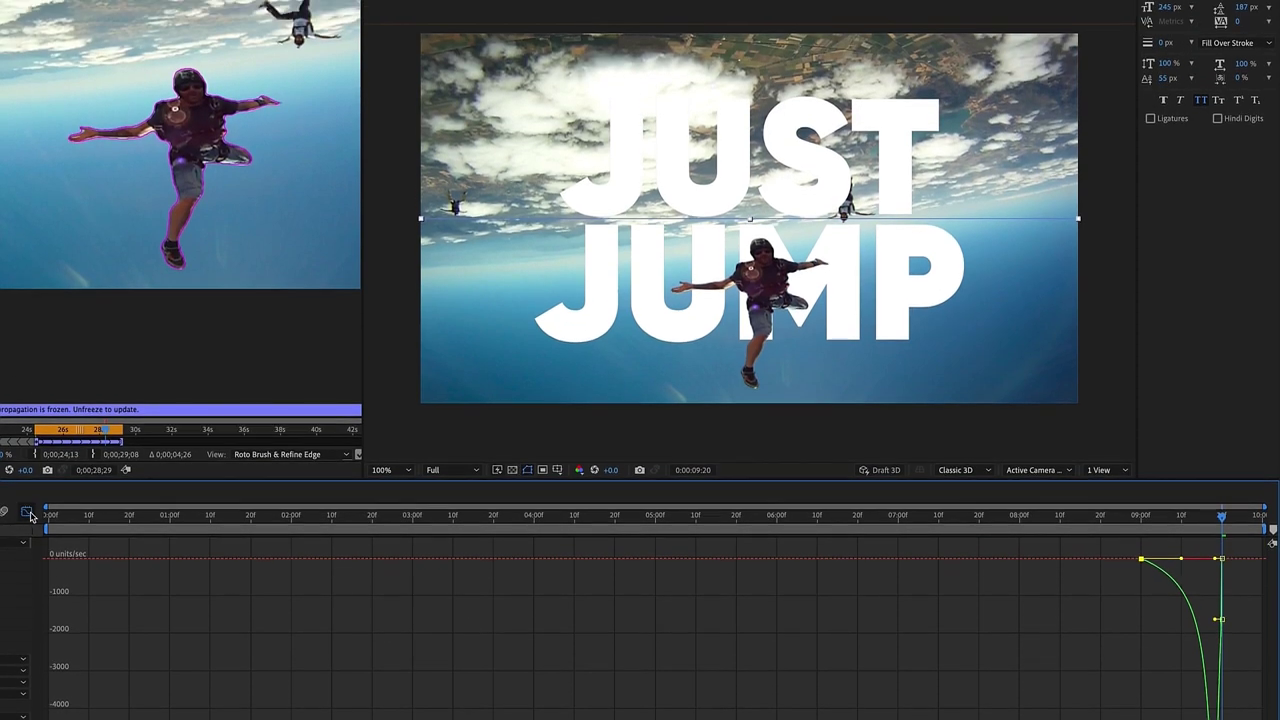
pyautogui.click(1143, 515)
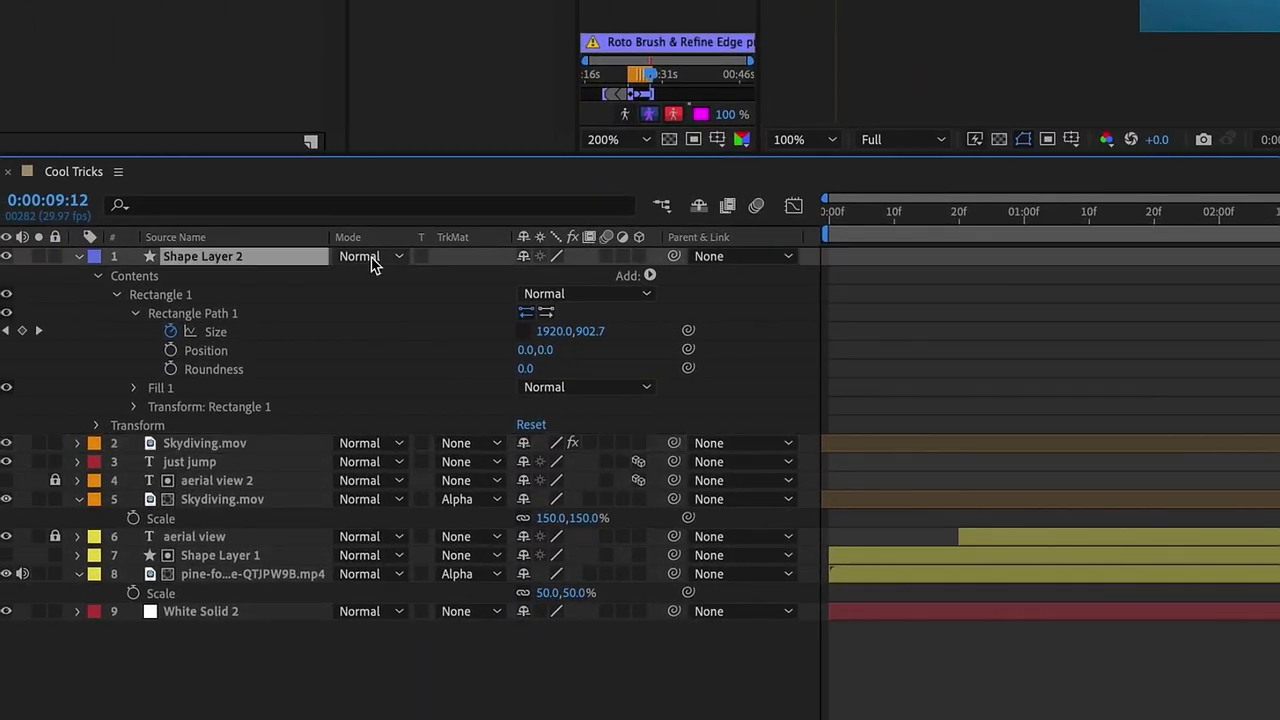
# Set Shape Layer 2's blending mode to Stencil Alpha and preview the collapse.
pyautogui.click(372, 257)
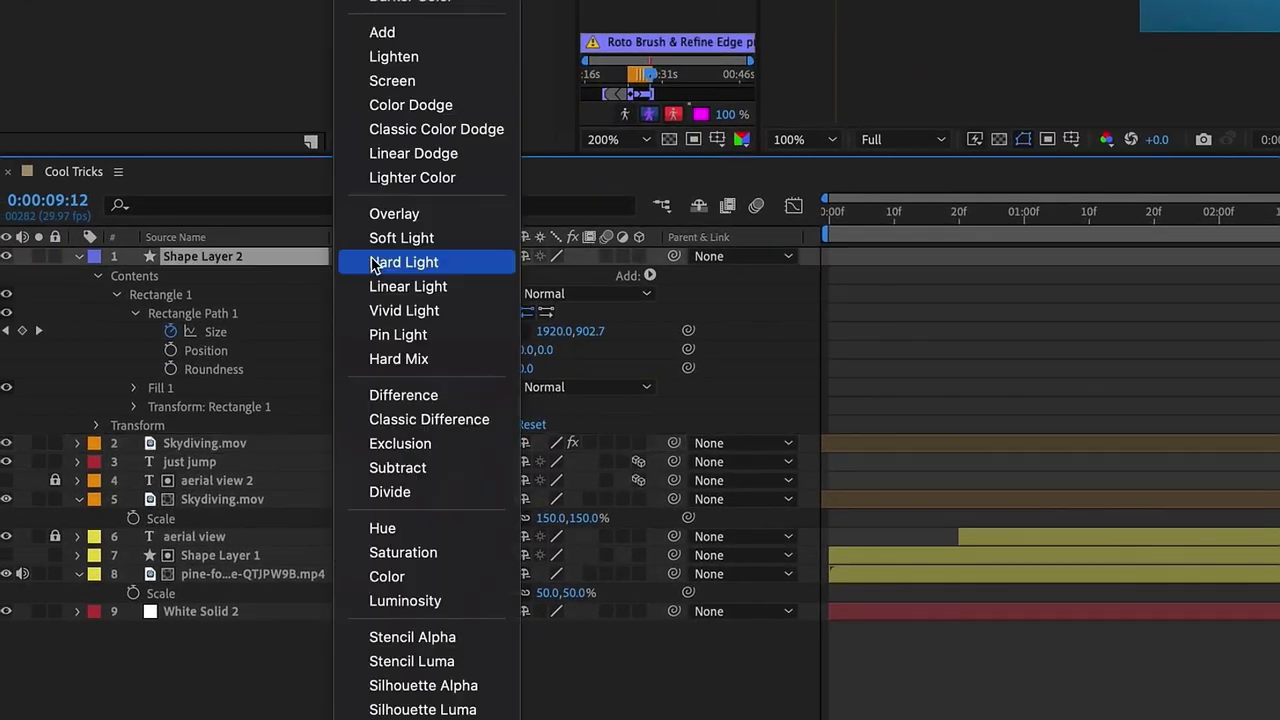
pyautogui.click(478, 636)
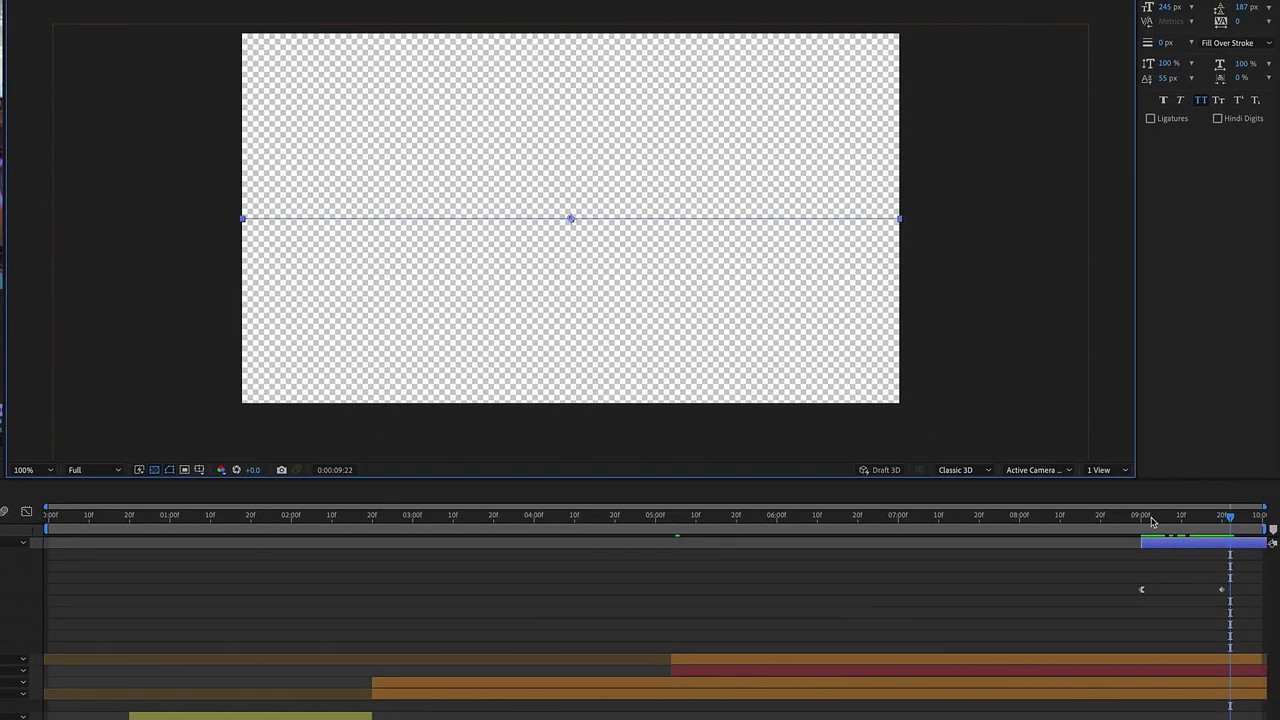
pyautogui.moveTo(1152, 521); pyautogui.dragTo(91, 521)
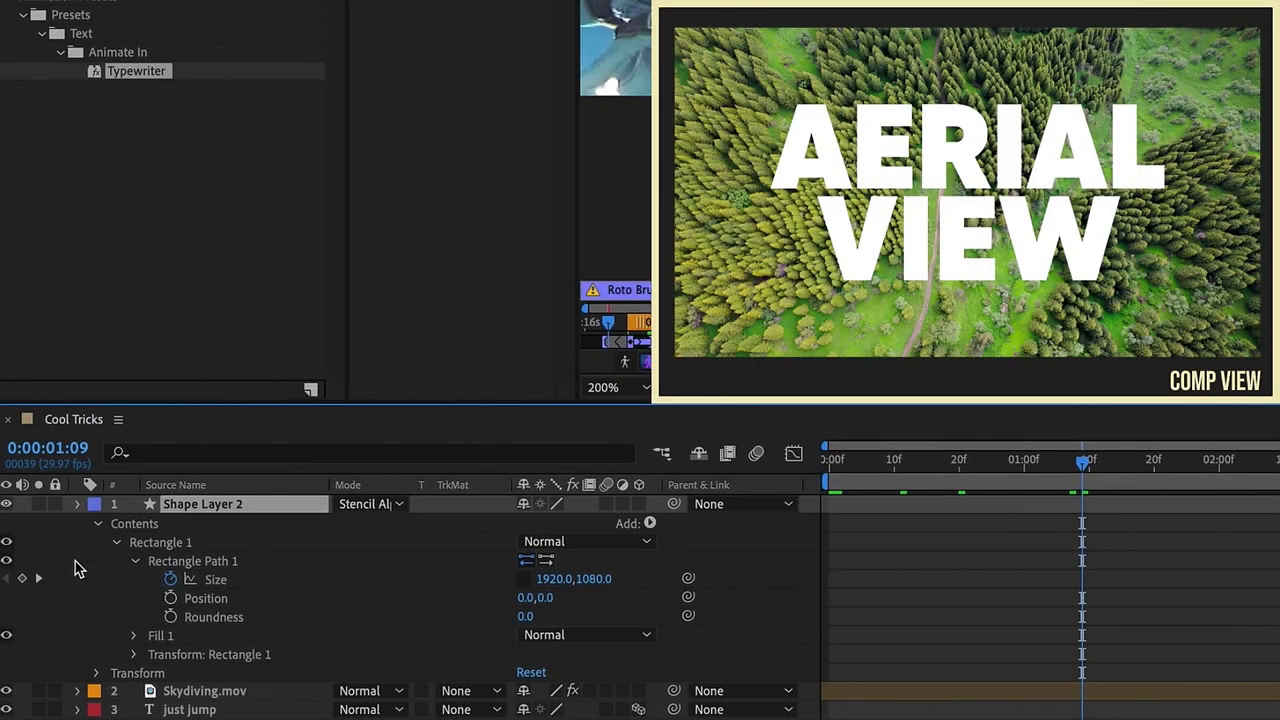
# Collapse the open layer properties and add Damaged Film Reel.mov to the comp as layer 2.
pyautogui.press('u')
pyautogui.click(77, 579)
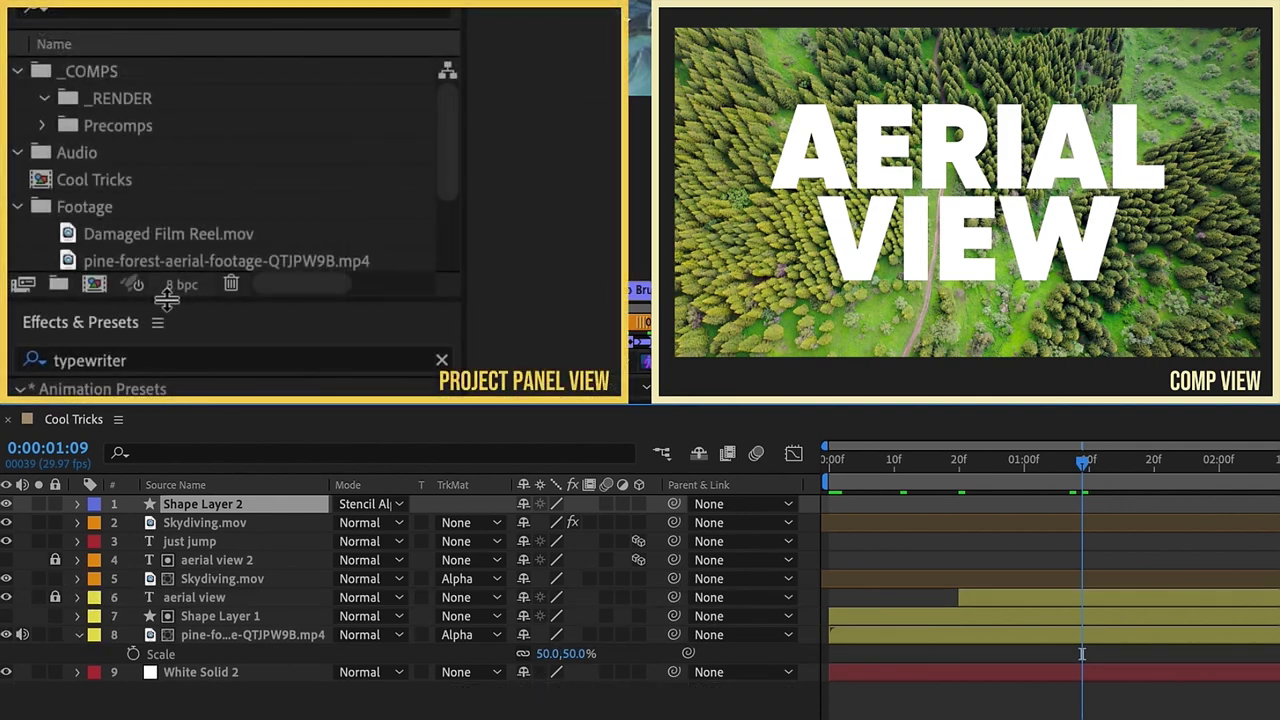
pyautogui.moveTo(167, 299); pyautogui.dragTo(167, 393)
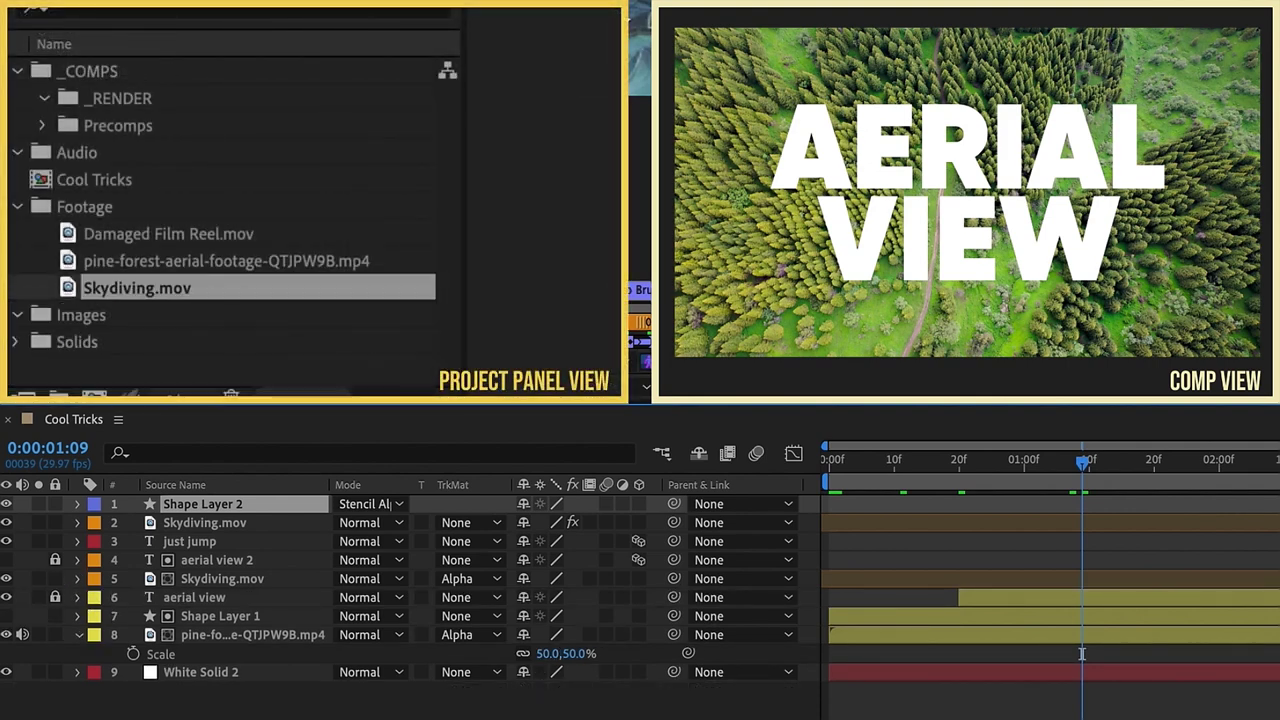
pyautogui.click(183, 240)
pyautogui.moveTo(193, 248); pyautogui.dragTo(240, 510)
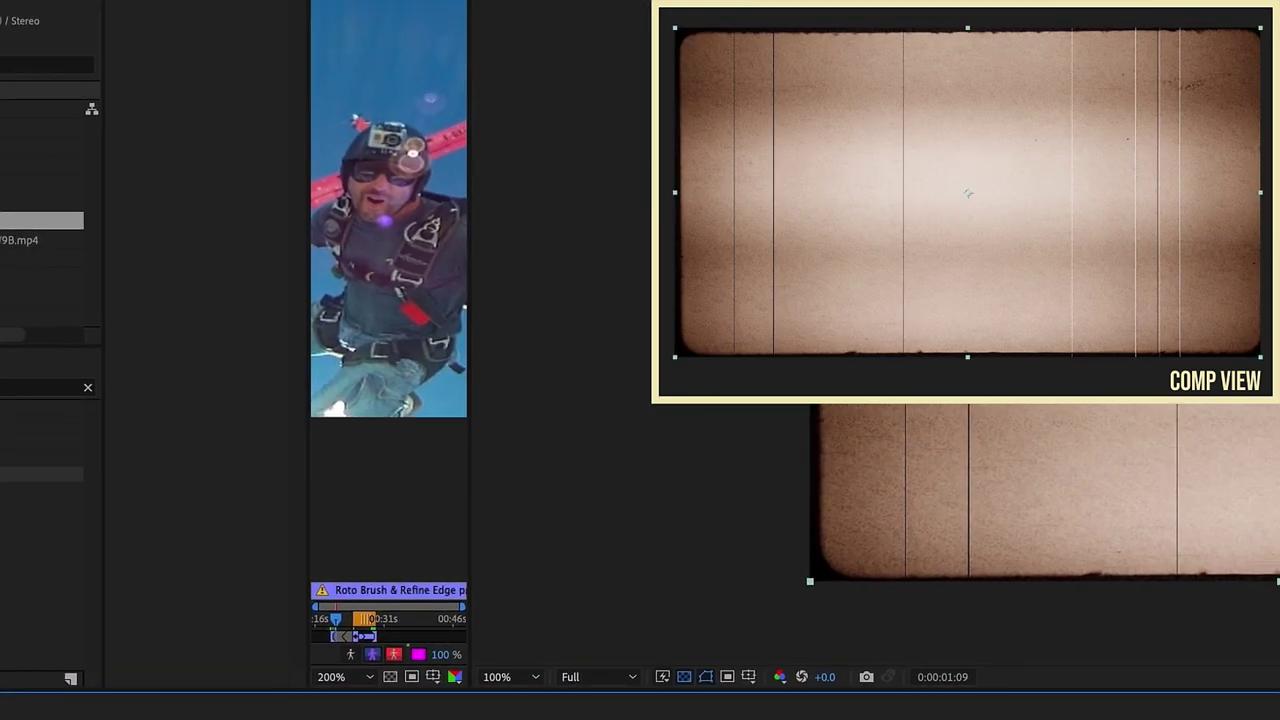
# Invert the film reel layer, blend it in Screen at 50% opacity, and scale it to about 134%.
pyautogui.click(87, 16)
pyautogui.moveTo(137, 225)
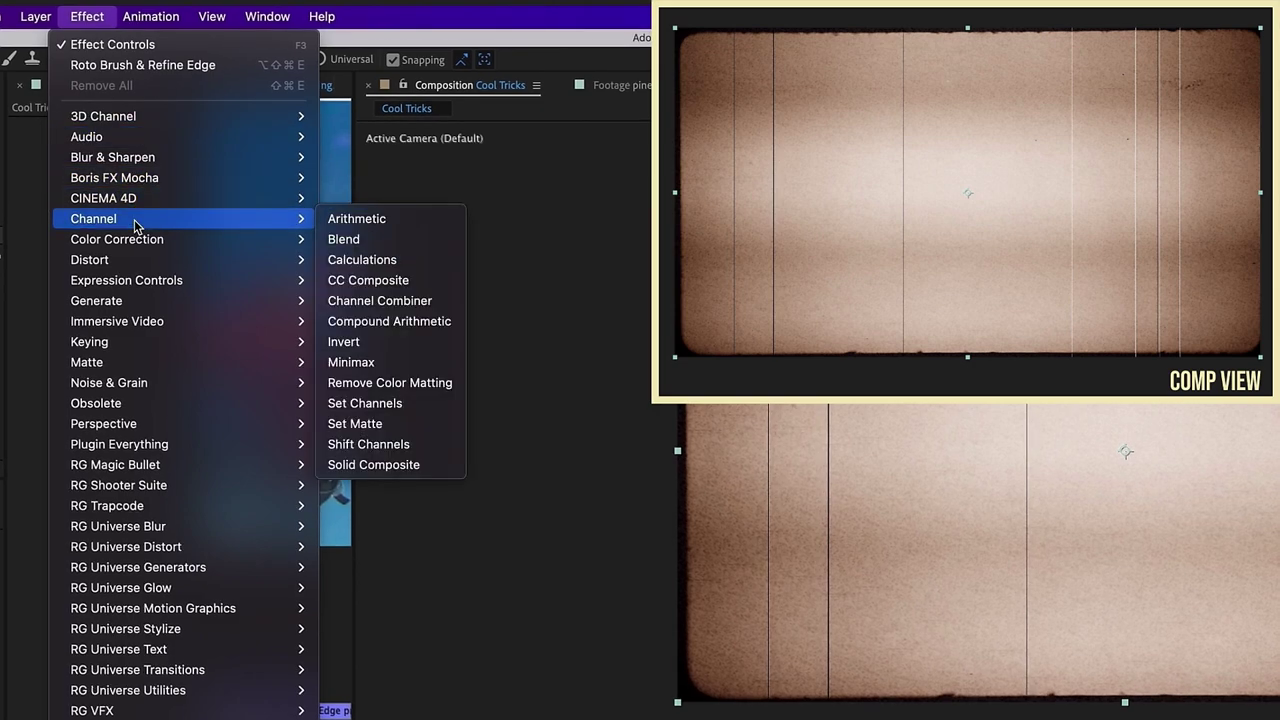
pyautogui.click(344, 342)
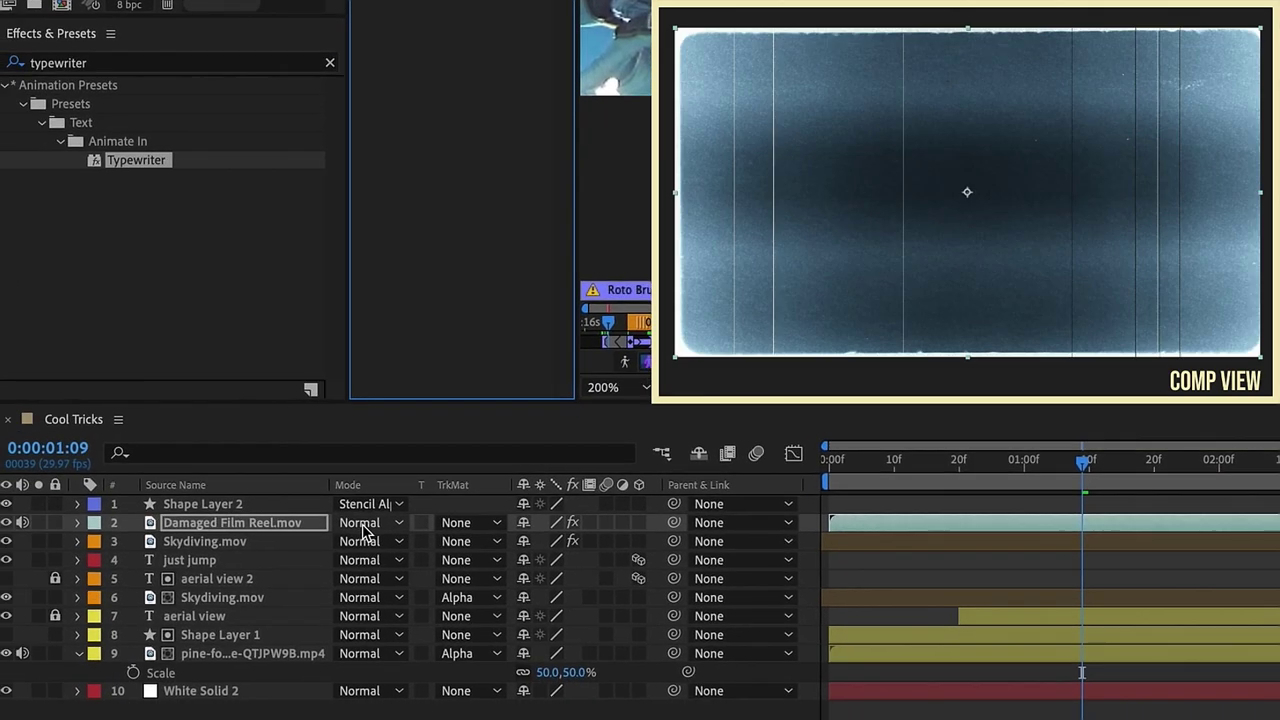
pyautogui.click(365, 523)
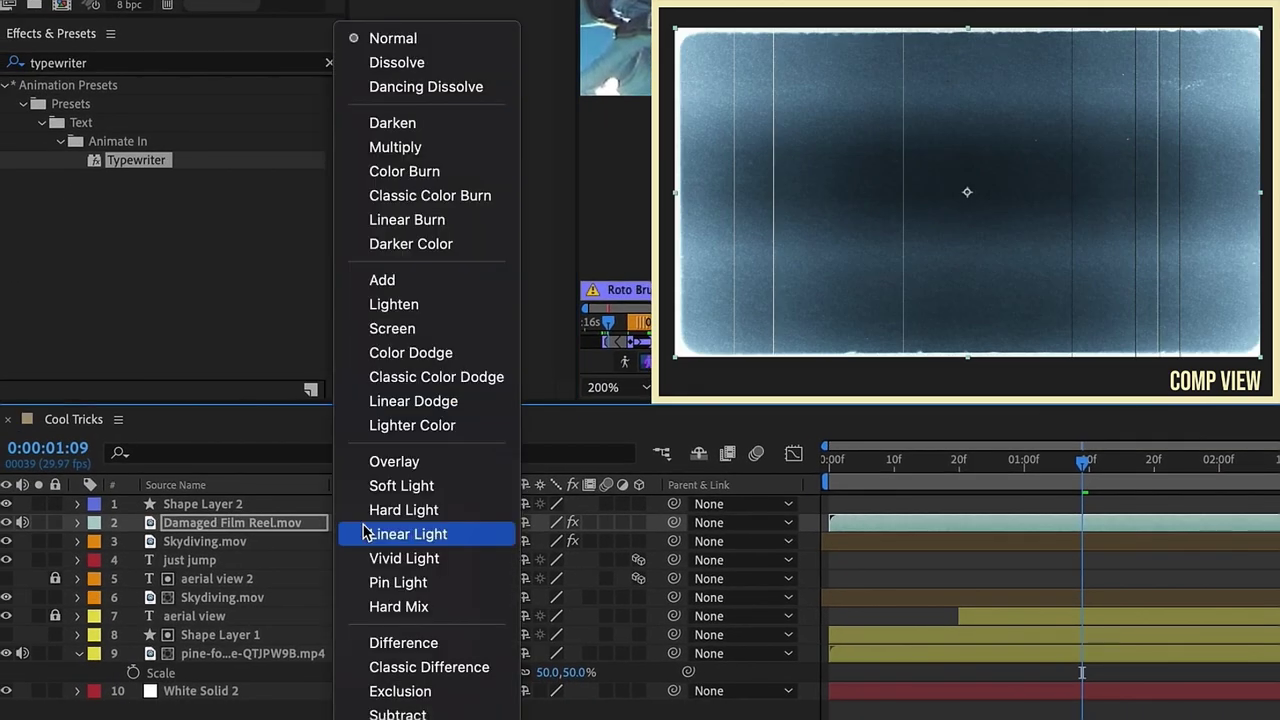
pyautogui.click(420, 330)
pyautogui.press('t')
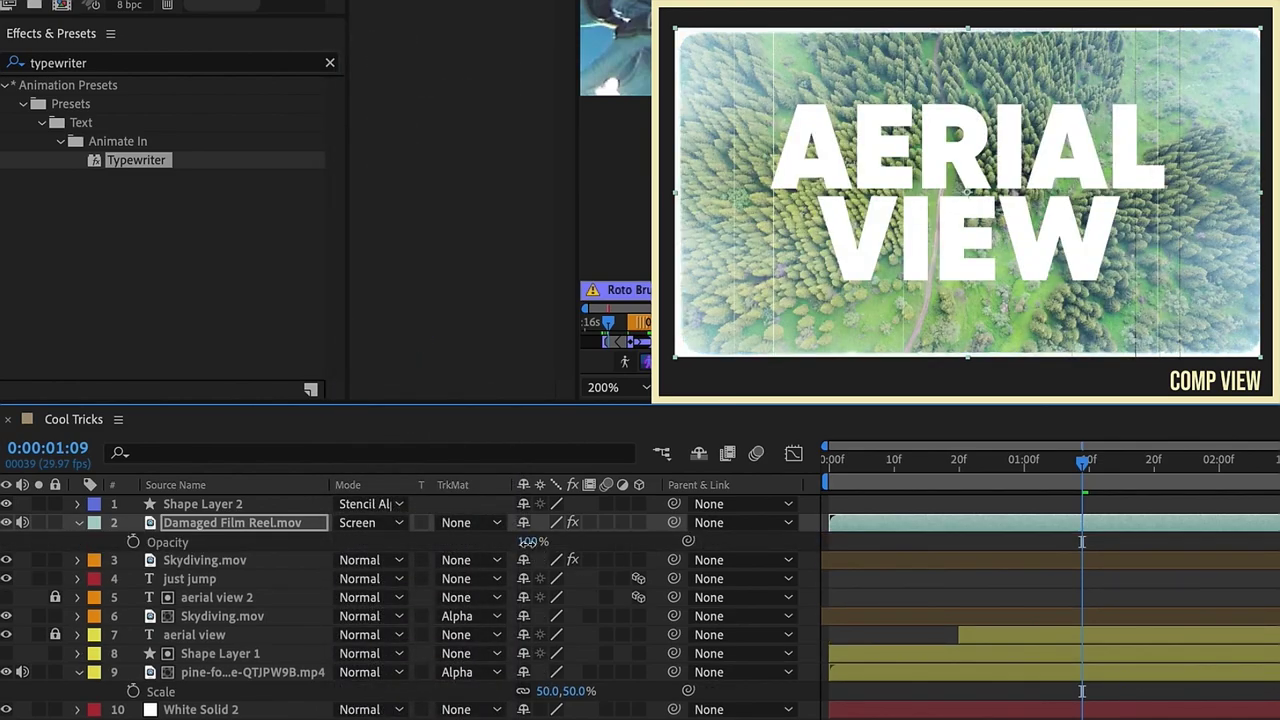
pyautogui.write('50')
pyautogui.press('Return')
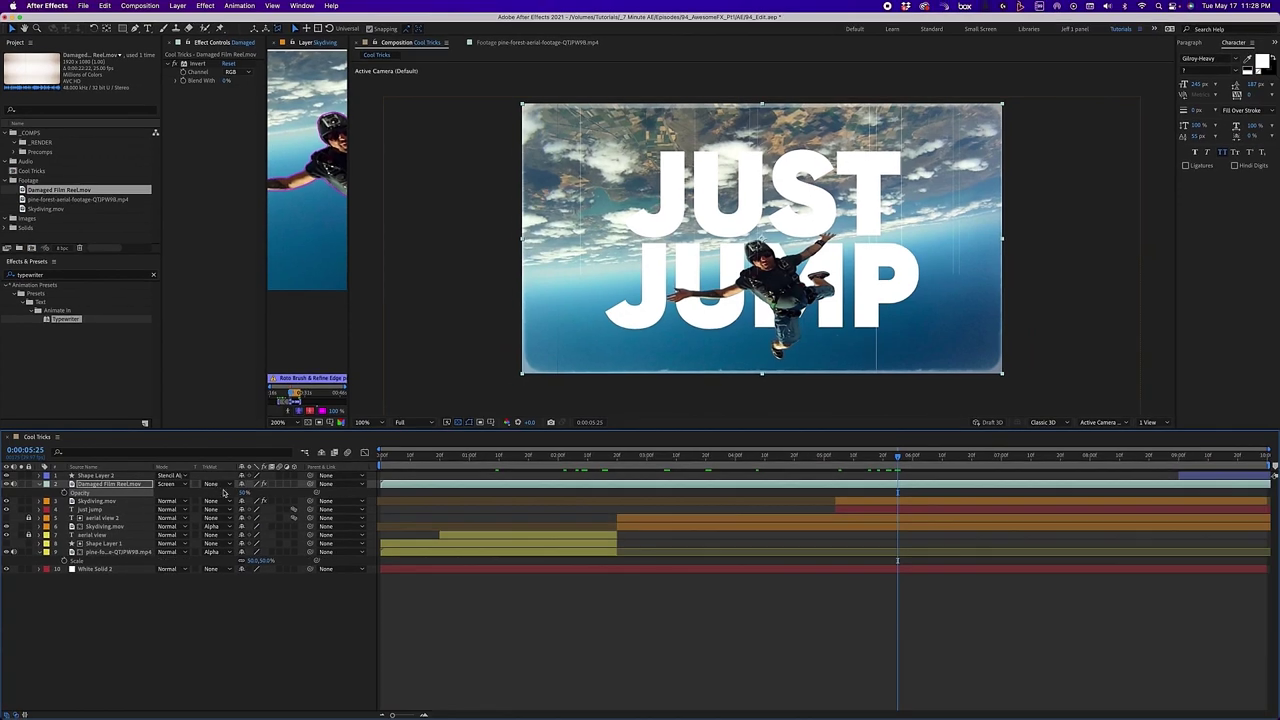
pyautogui.moveTo(252, 492); pyautogui.dragTo(271, 491)
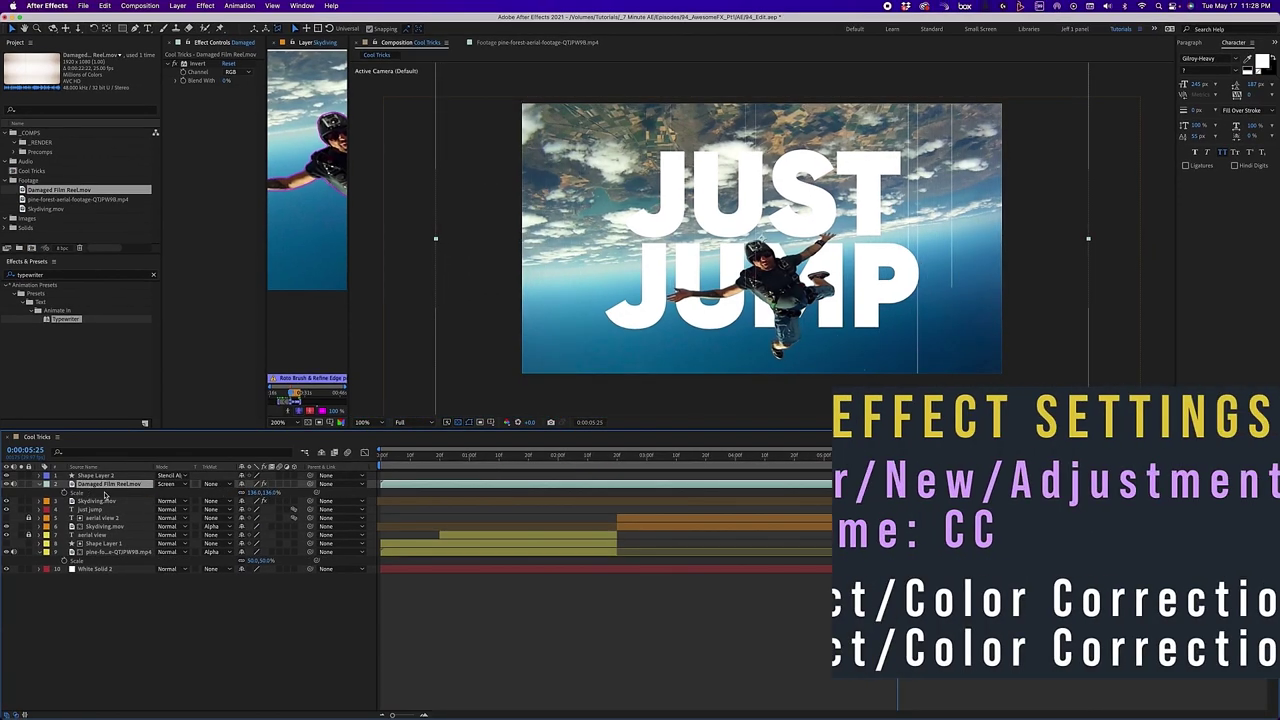
# Add a new adjustment layer named CC.
pyautogui.click(179, 7)
pyautogui.moveTo(235, 20)
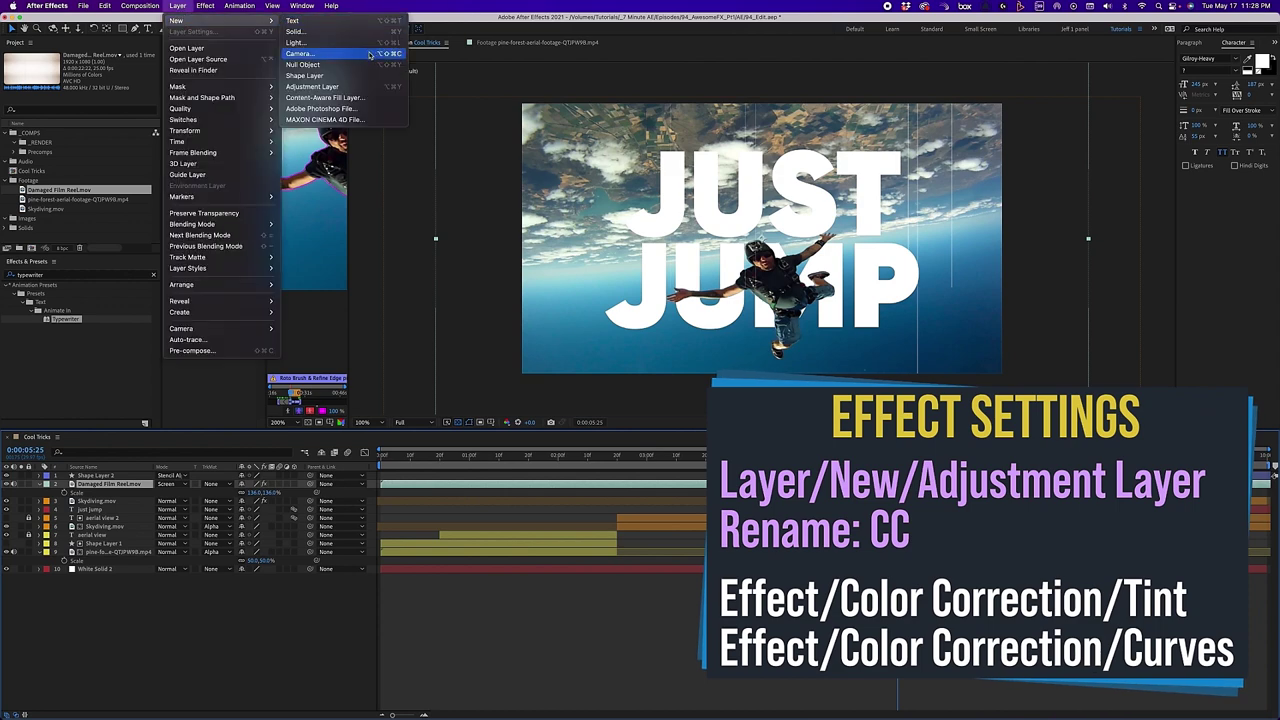
pyautogui.click(312, 86)
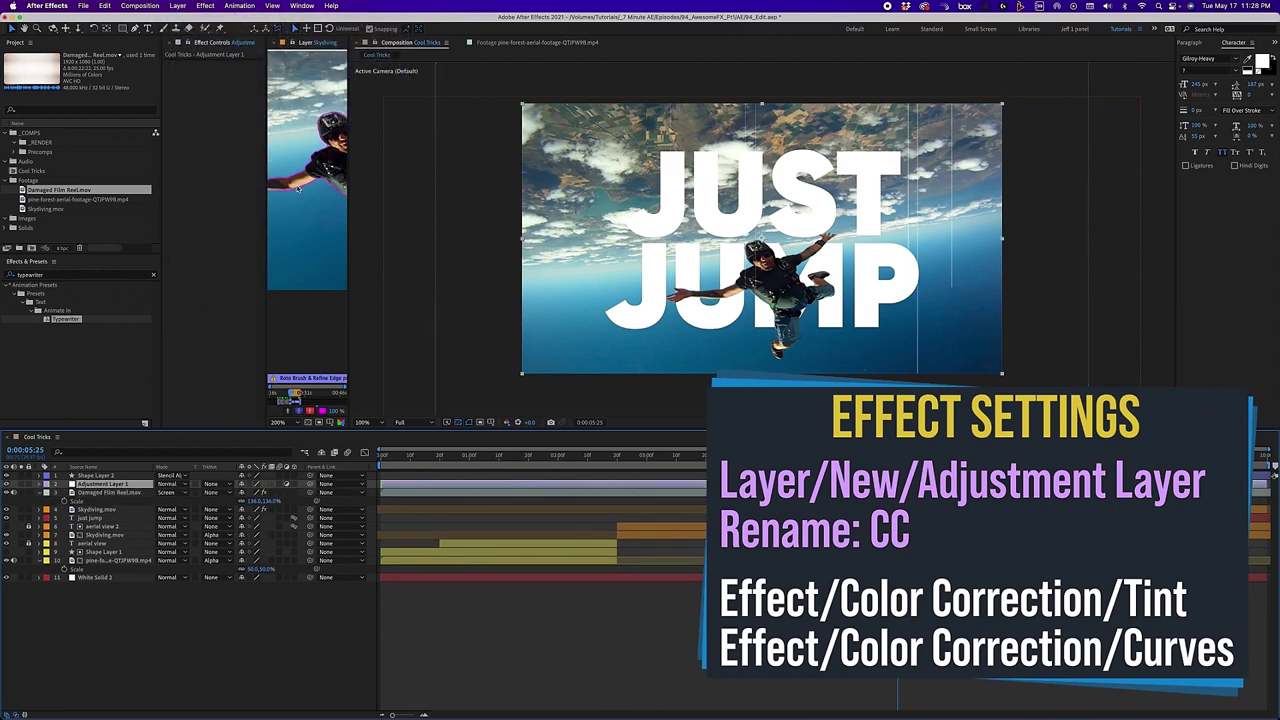
pyautogui.press('Return')
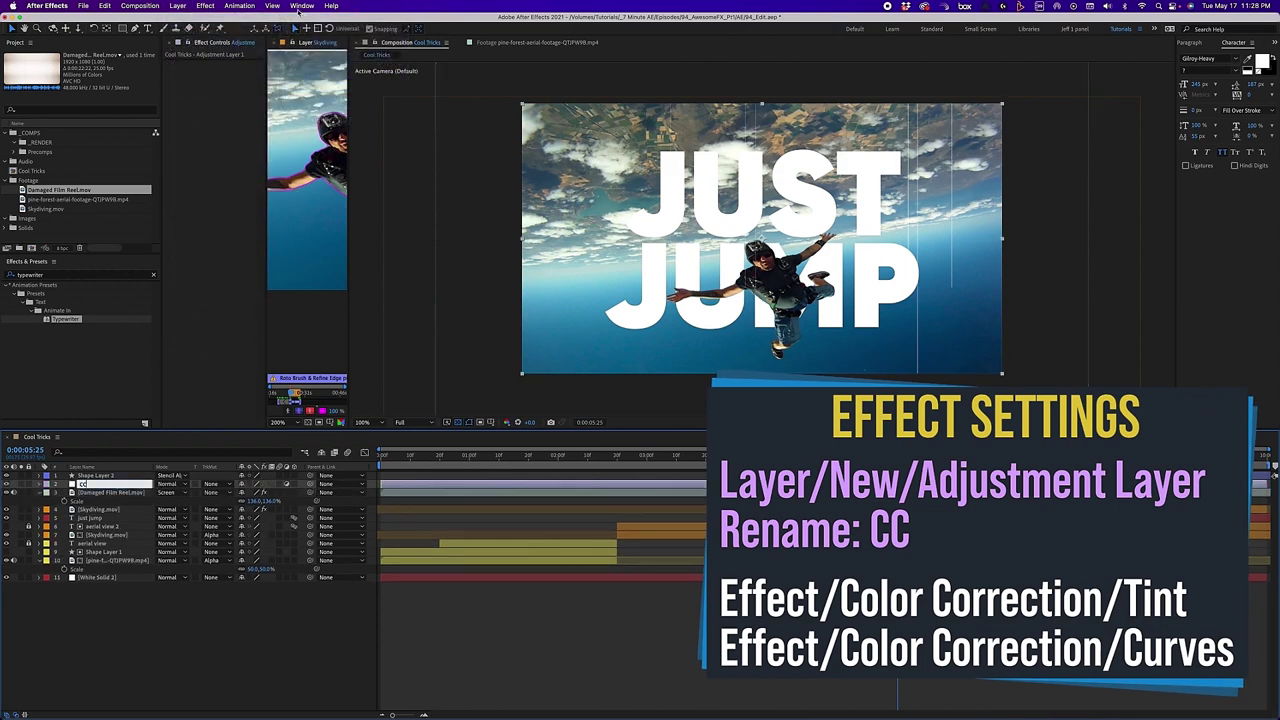
pyautogui.write('CC')
pyautogui.click(205, 6)
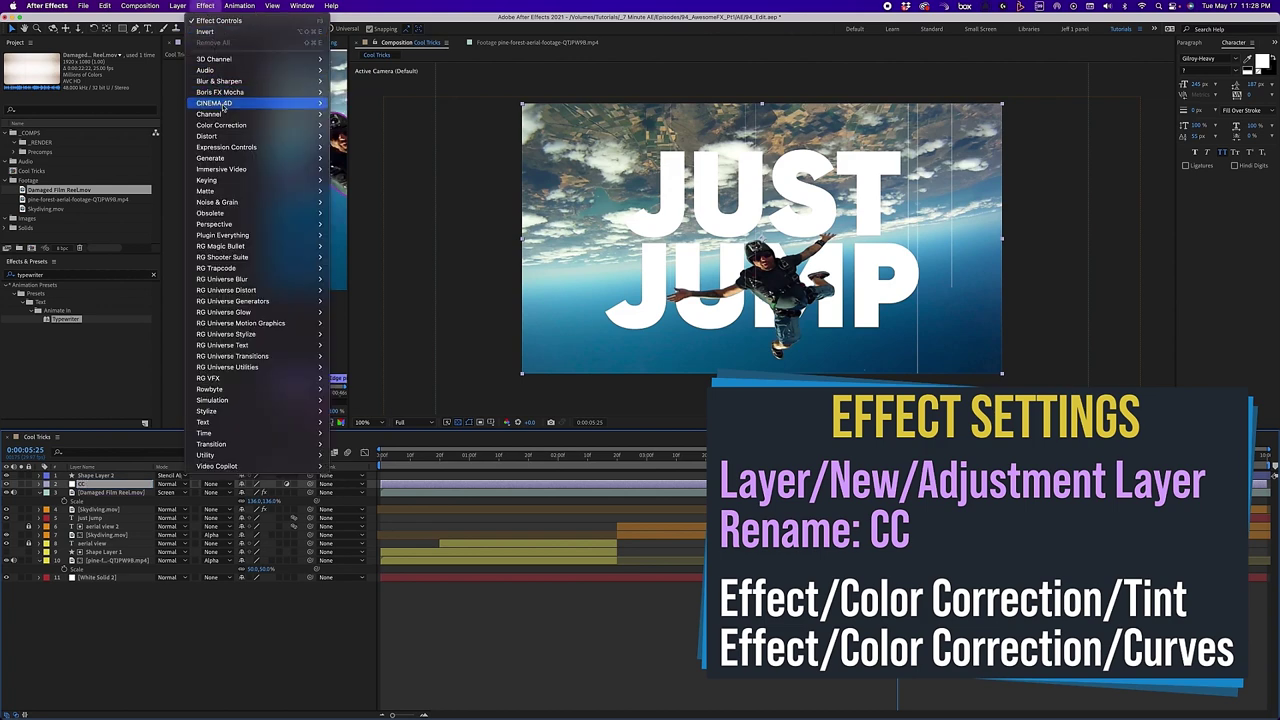
# Apply Tint at 30% and Curves to CC, bending the curve just under the diagonal.
pyautogui.moveTo(234, 126)
pyautogui.click(360, 466)
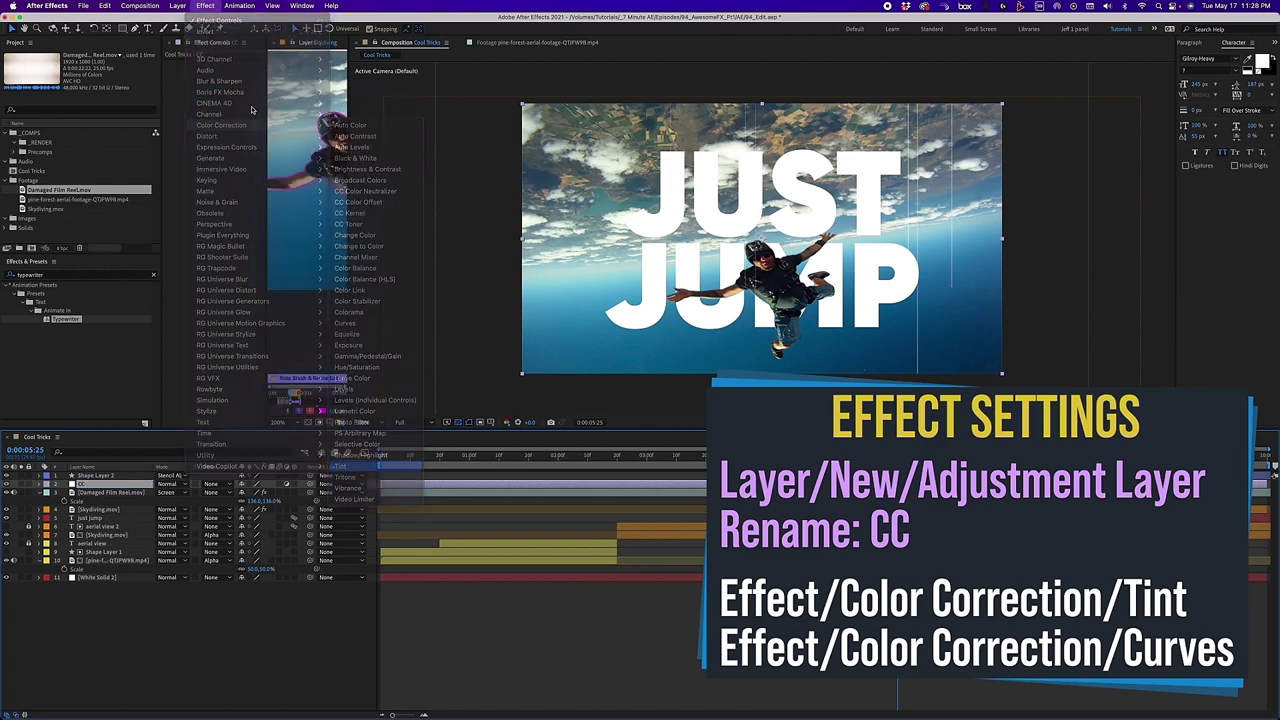
pyautogui.click(205, 6)
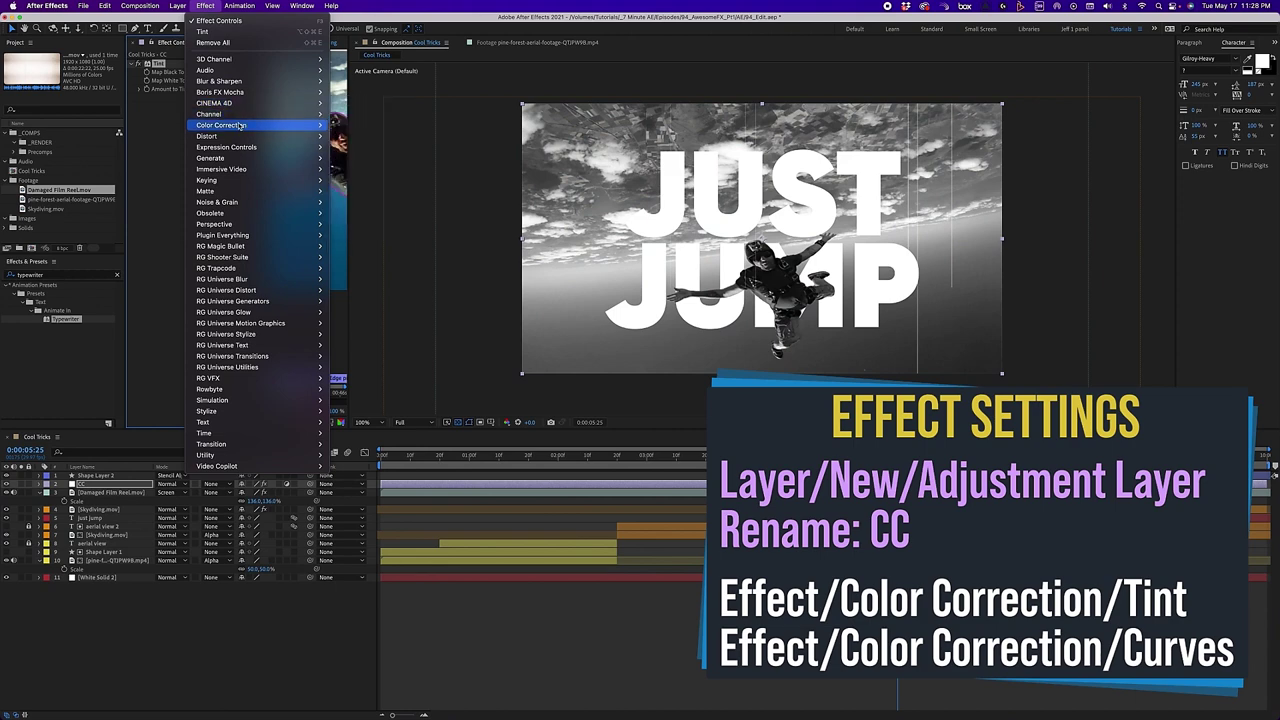
pyautogui.moveTo(234, 126)
pyautogui.click(345, 323)
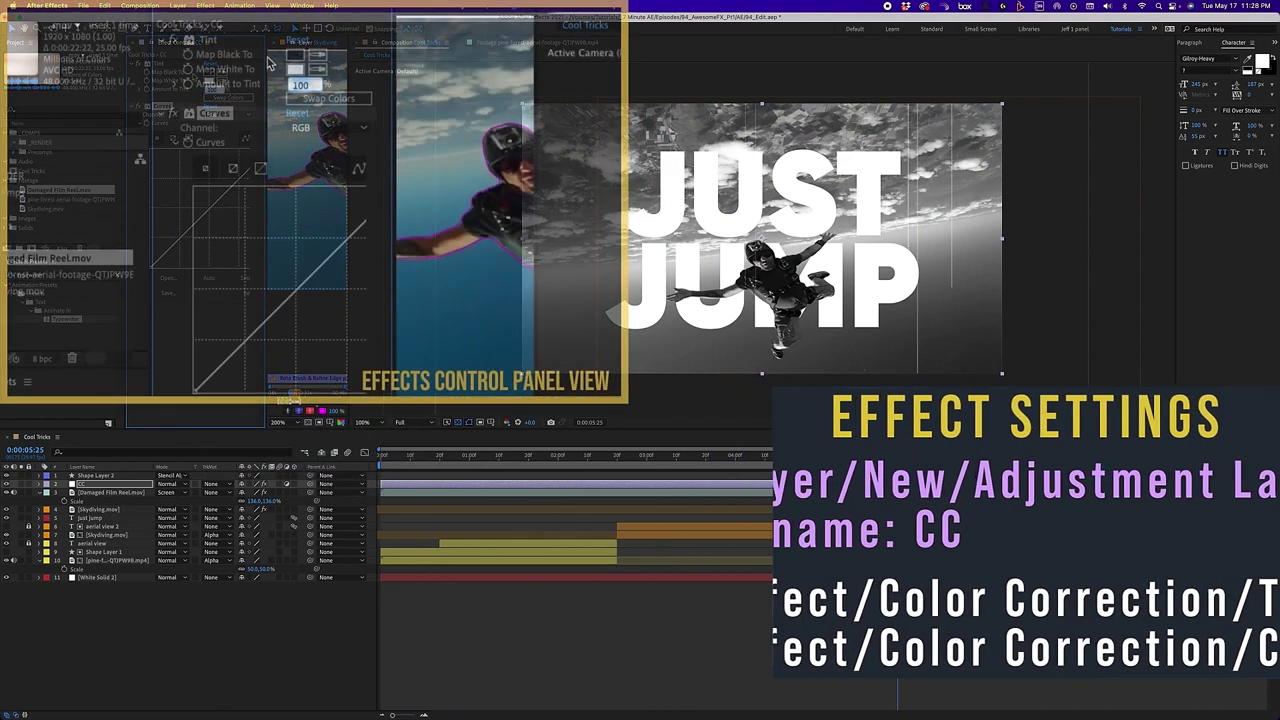
pyautogui.write('30')
pyautogui.press('Return')
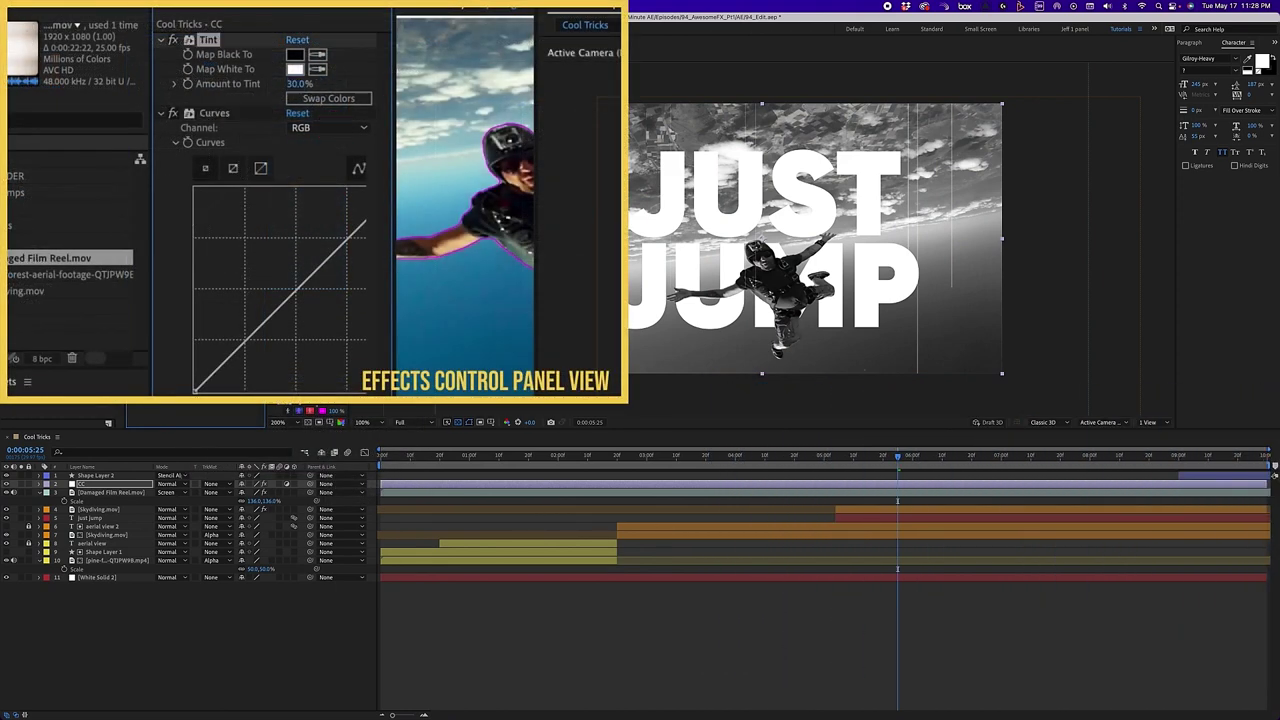
pyautogui.moveTo(238, 347); pyautogui.dragTo(240, 373)
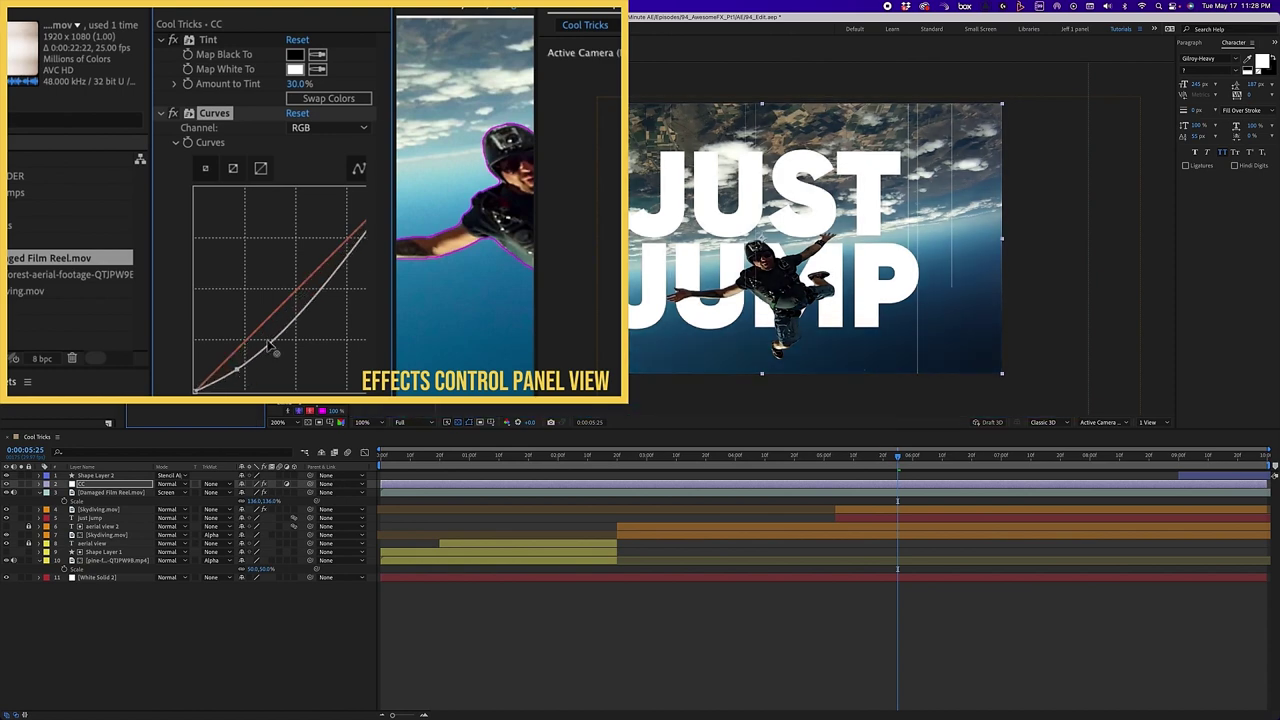
pyautogui.moveTo(301, 313); pyautogui.dragTo(290, 301)
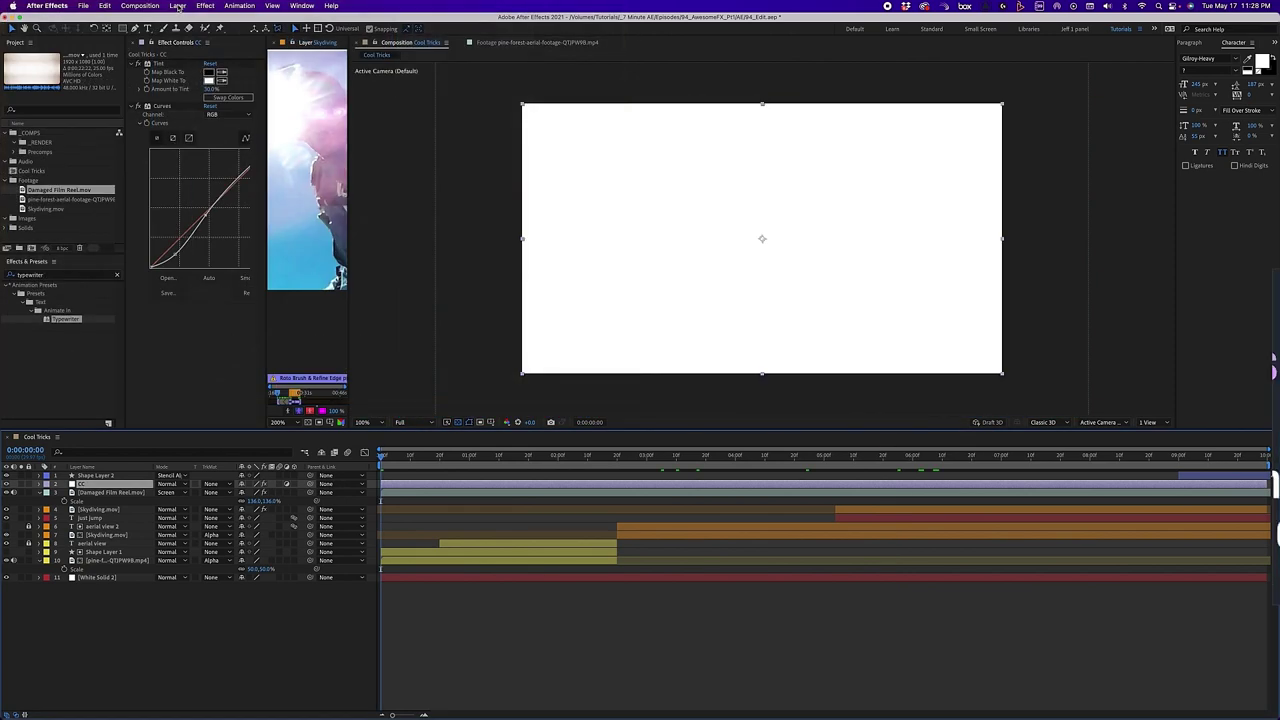
# Add a new adjustment layer for MAIN BLUR and apply Fast Box Blur to it.
pyautogui.click(177, 5)
pyautogui.moveTo(178, 20)
pyautogui.click(310, 86)
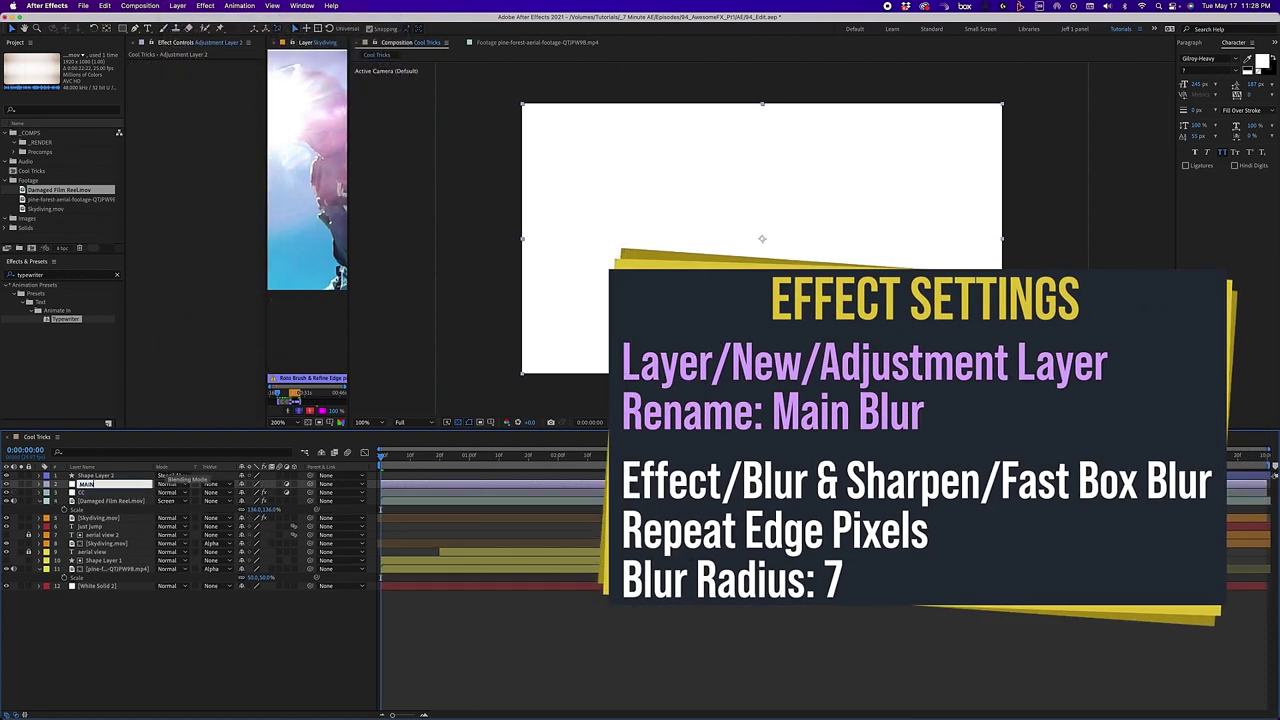
pyautogui.click(205, 5)
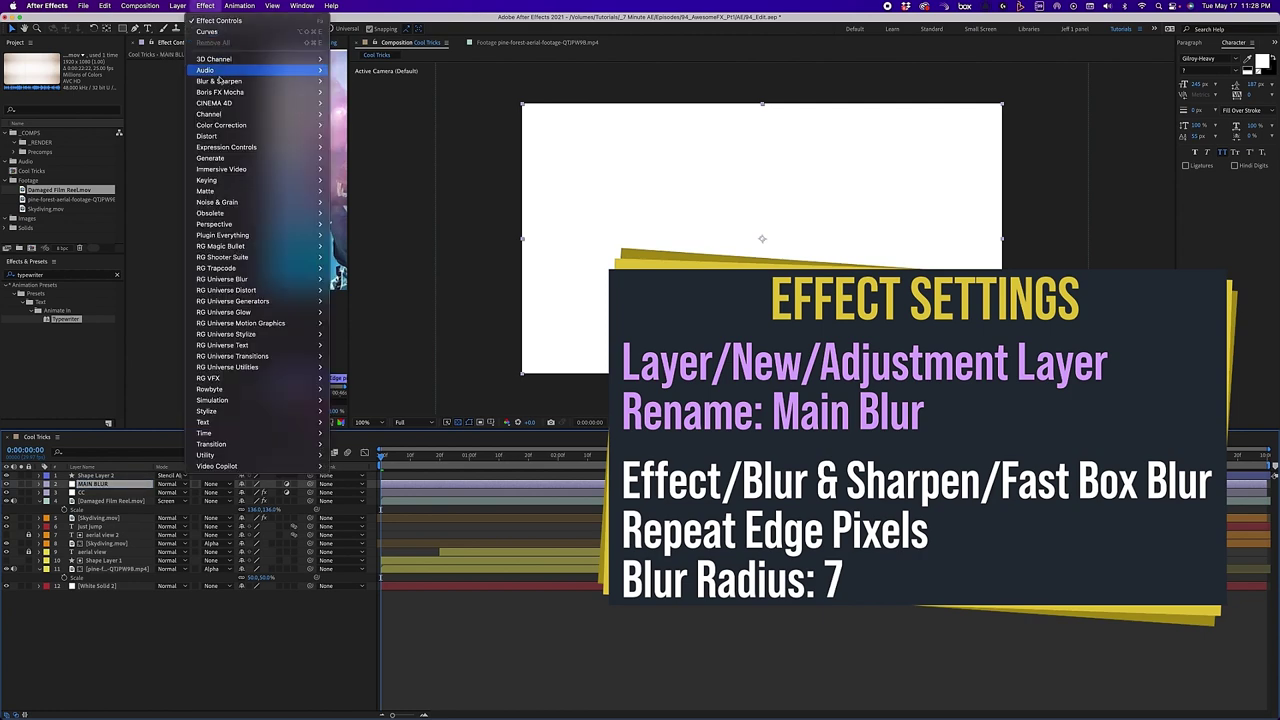
pyautogui.moveTo(268, 81)
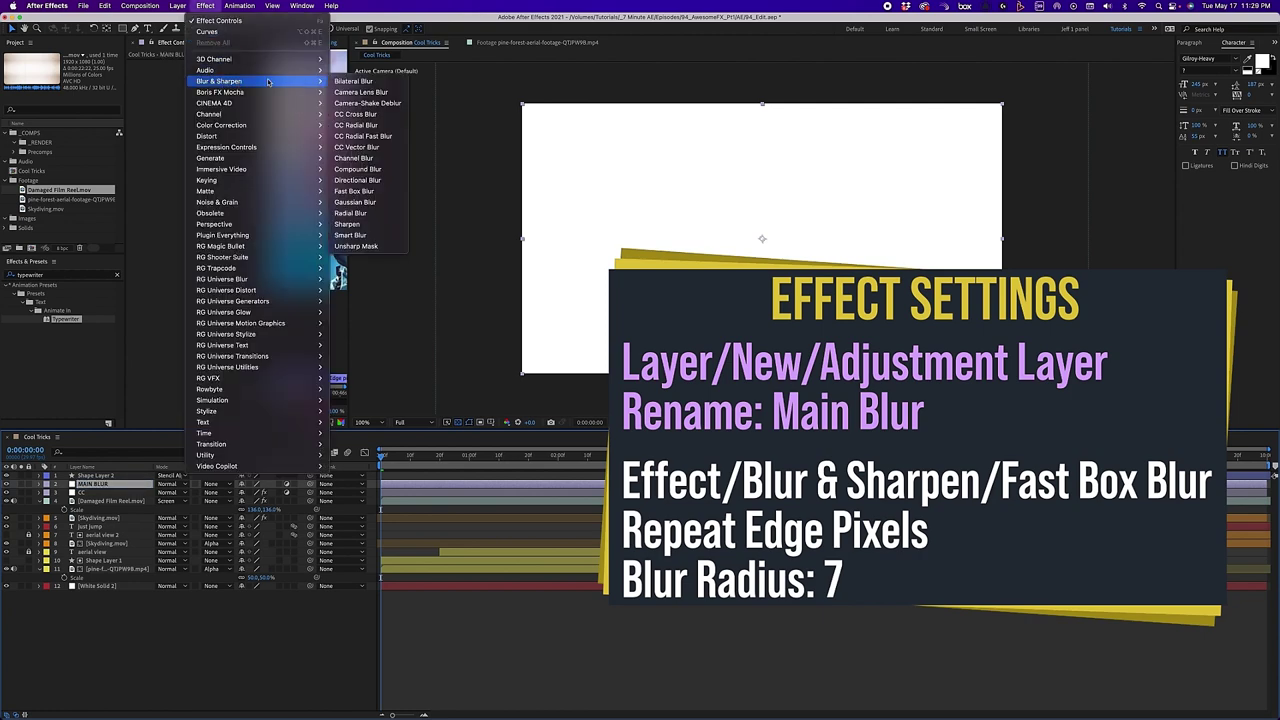
pyautogui.click(365, 191)
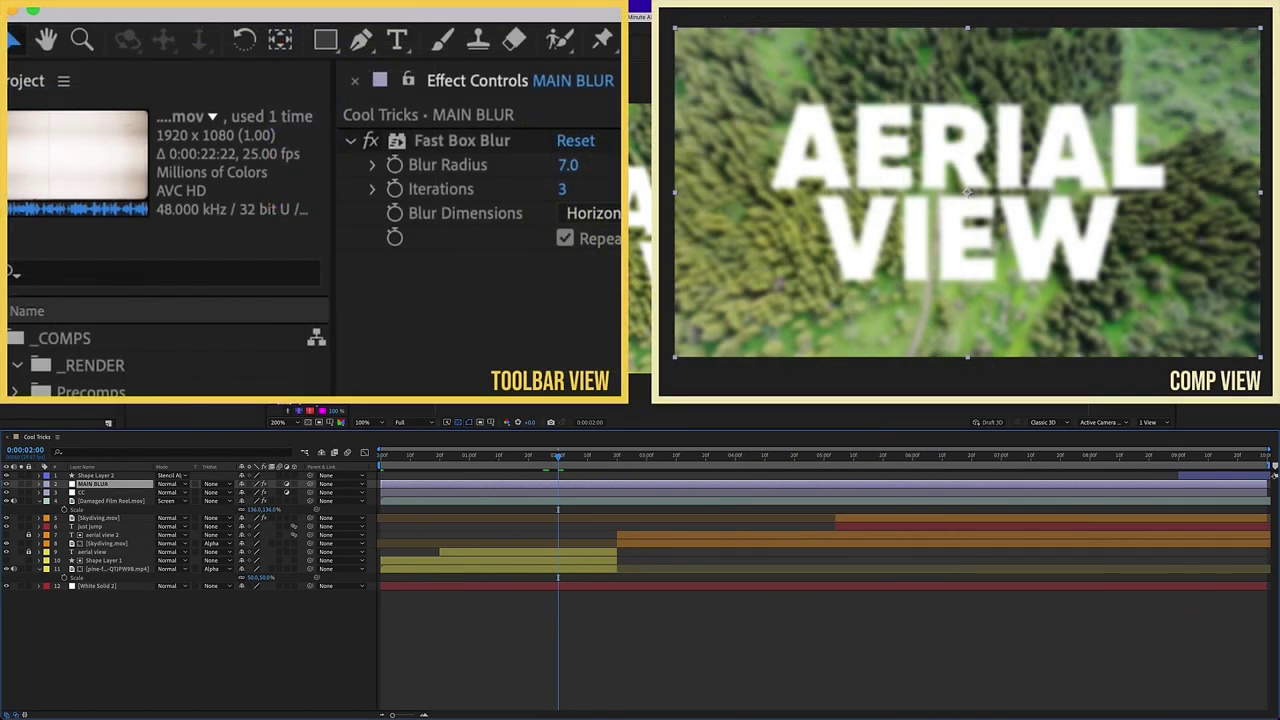
# Mask the blur layer with a full-size ellipse set to Subtract, feathered 250 px.
pyautogui.click(328, 42)
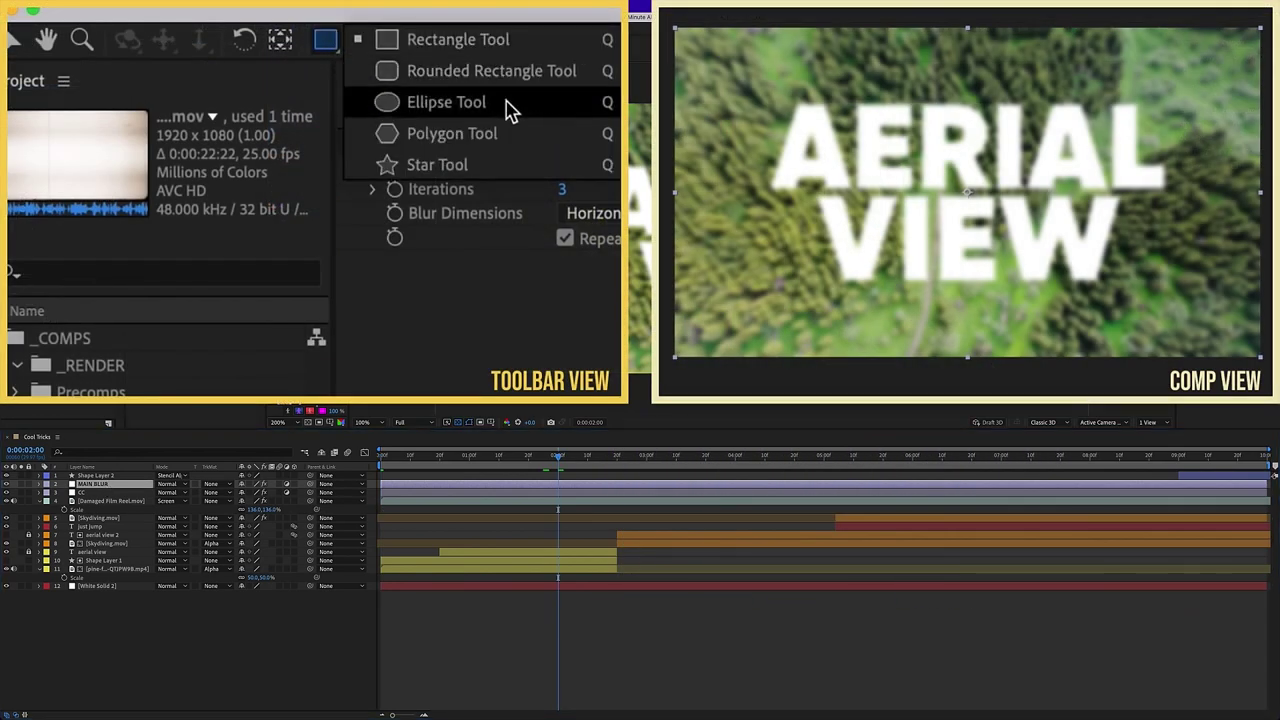
pyautogui.click(466, 104)
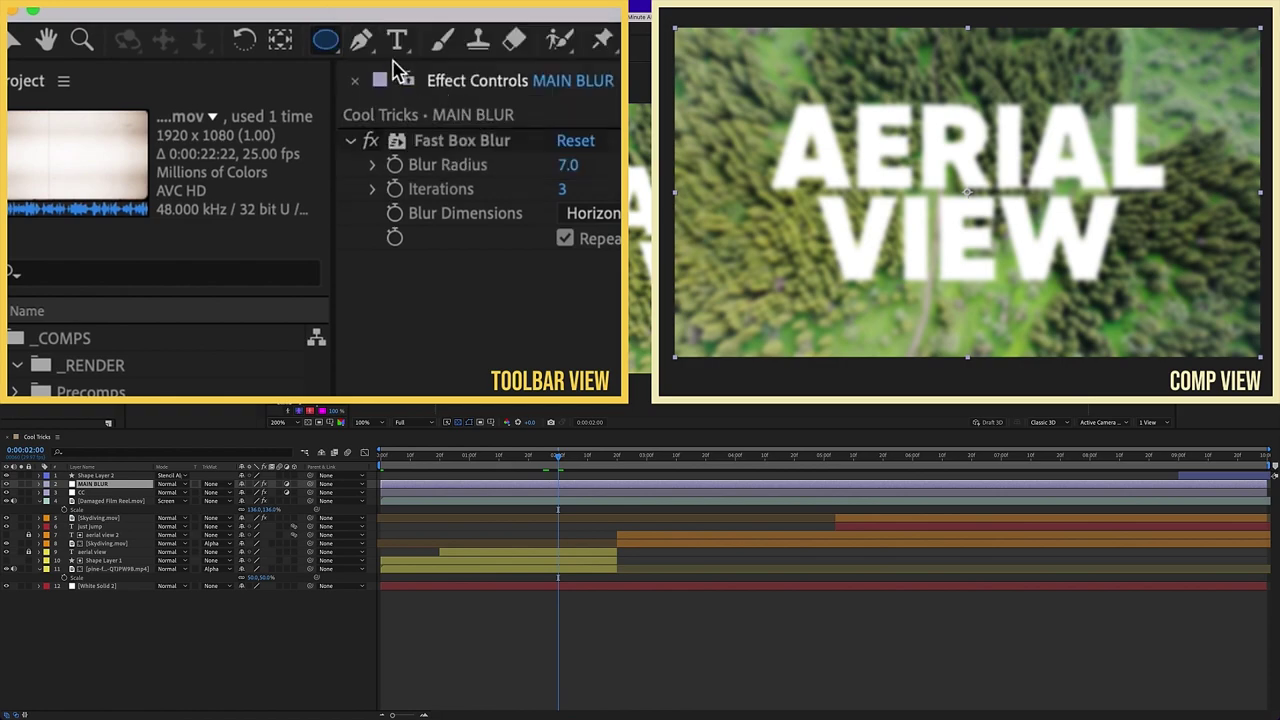
pyautogui.doubleClick(328, 42)
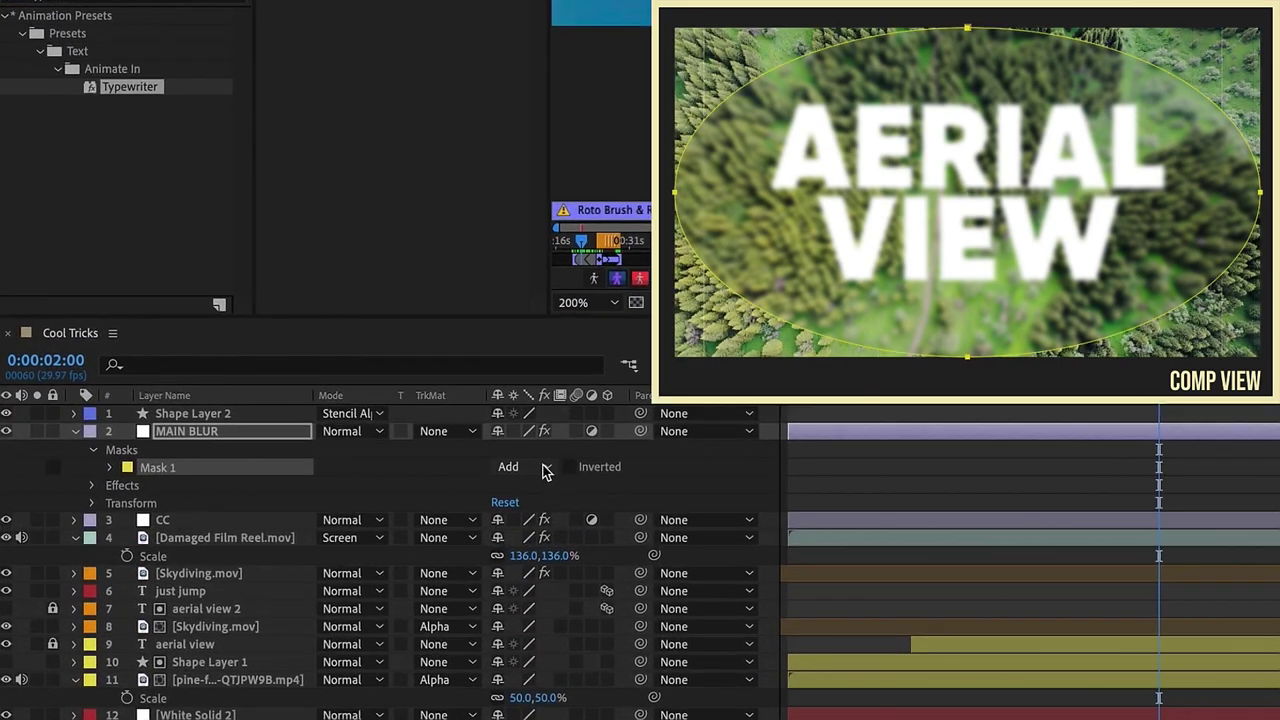
pyautogui.click(545, 470)
pyautogui.click(551, 534)
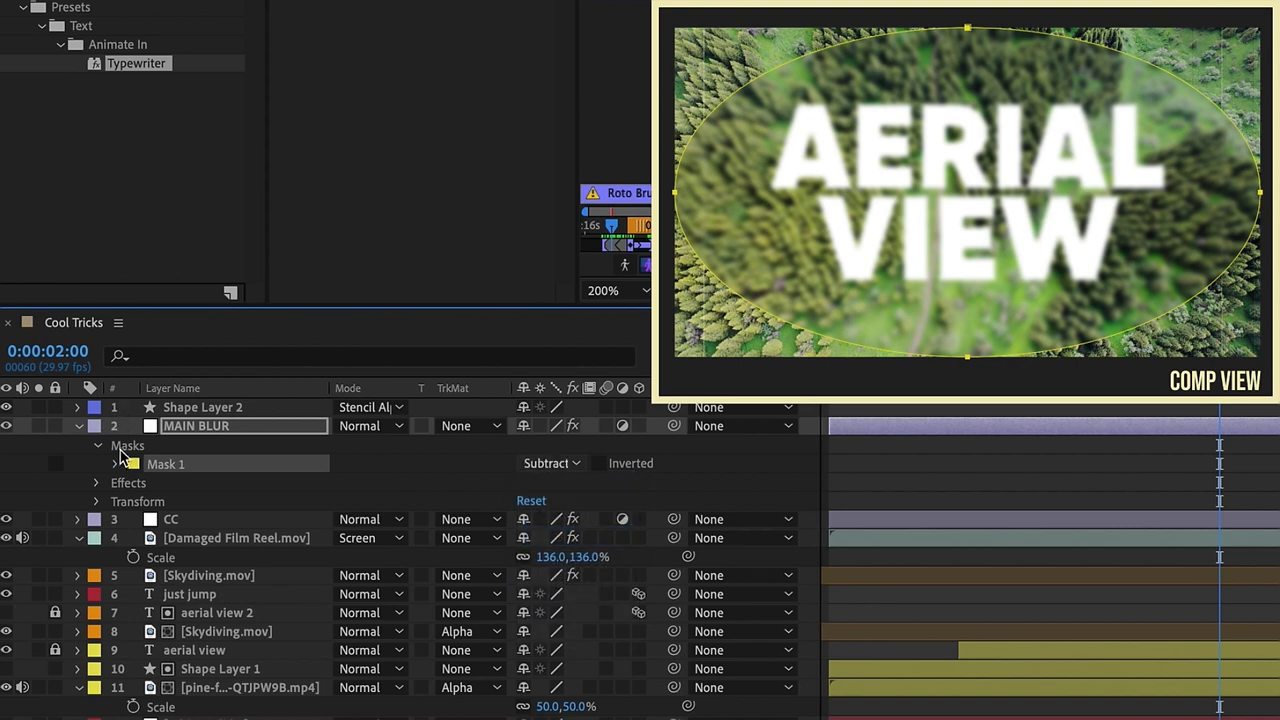
pyautogui.click(117, 464)
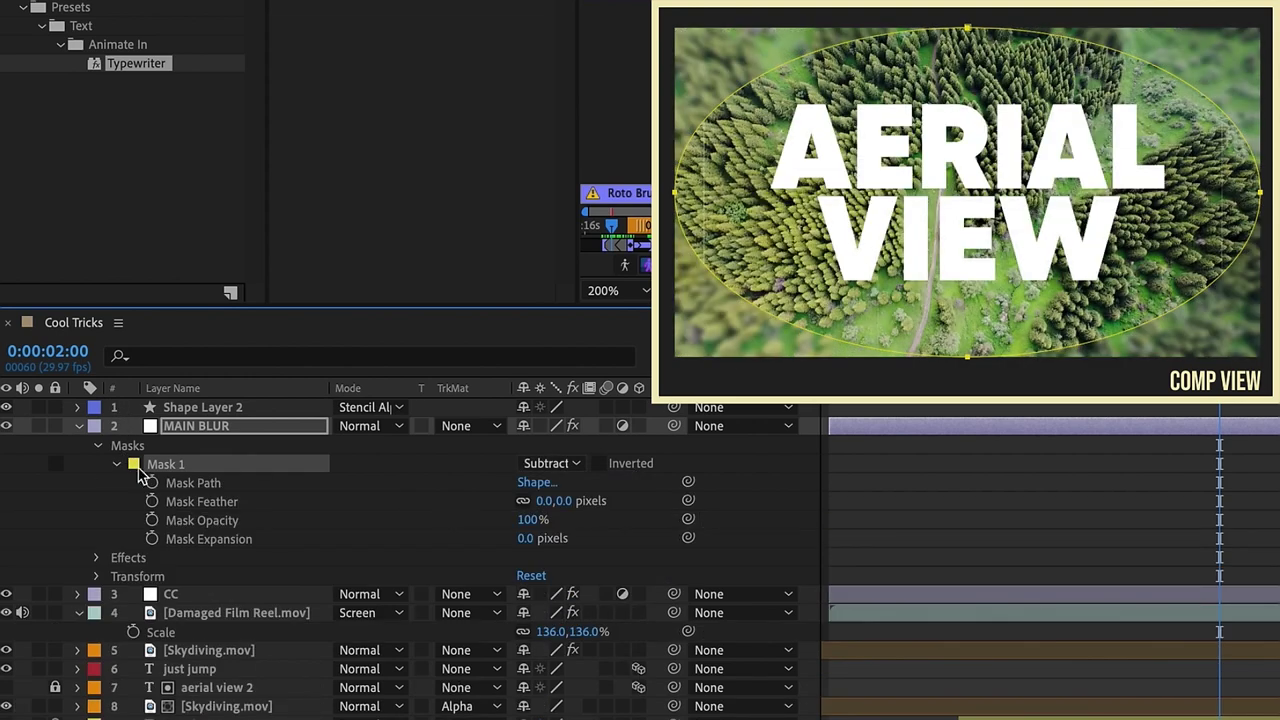
pyautogui.click(558, 503)
pyautogui.write('250')
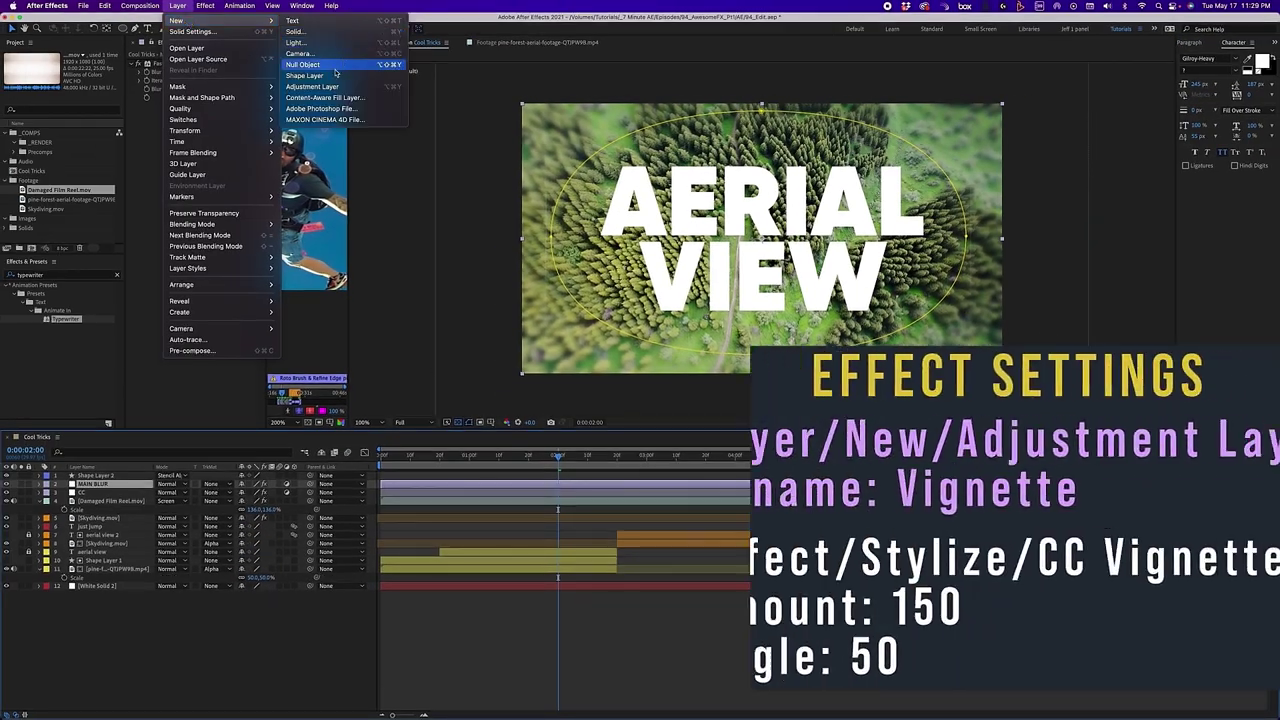
# Add a VIGNETTE adjustment layer and apply CC Vignette, found by searching 'vig'.
pyautogui.click(334, 89)
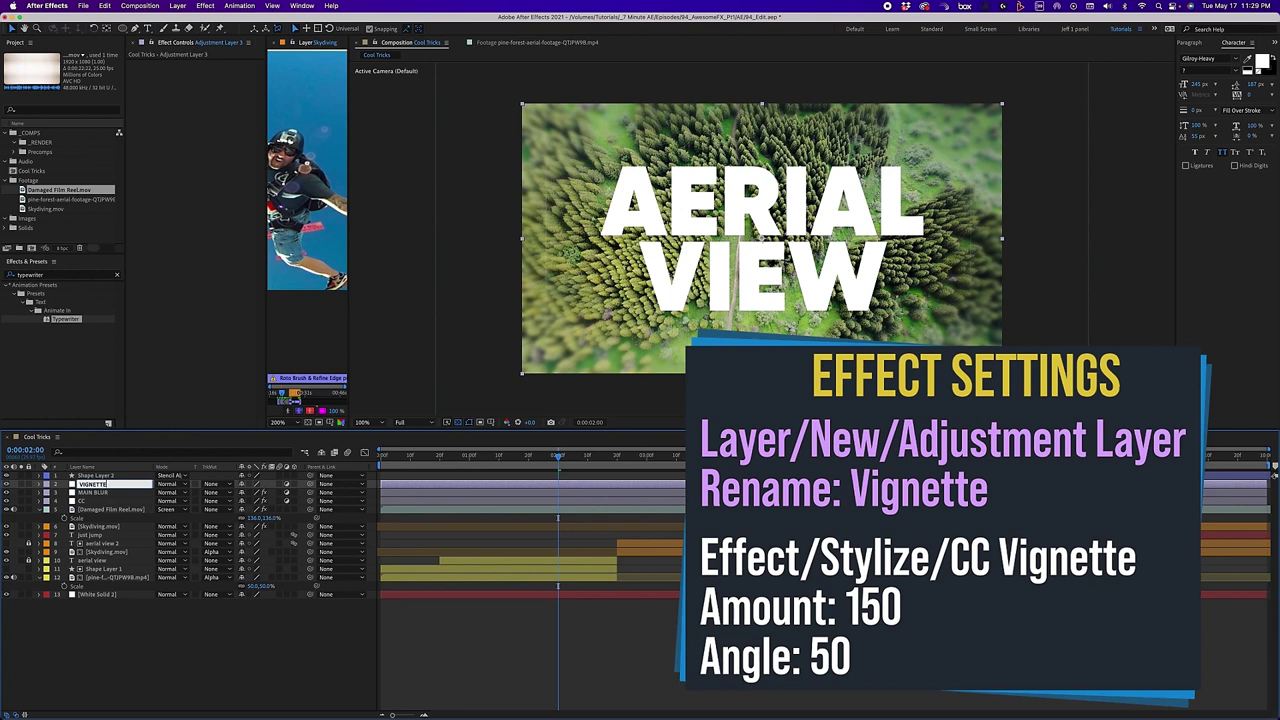
pyautogui.click(57, 279)
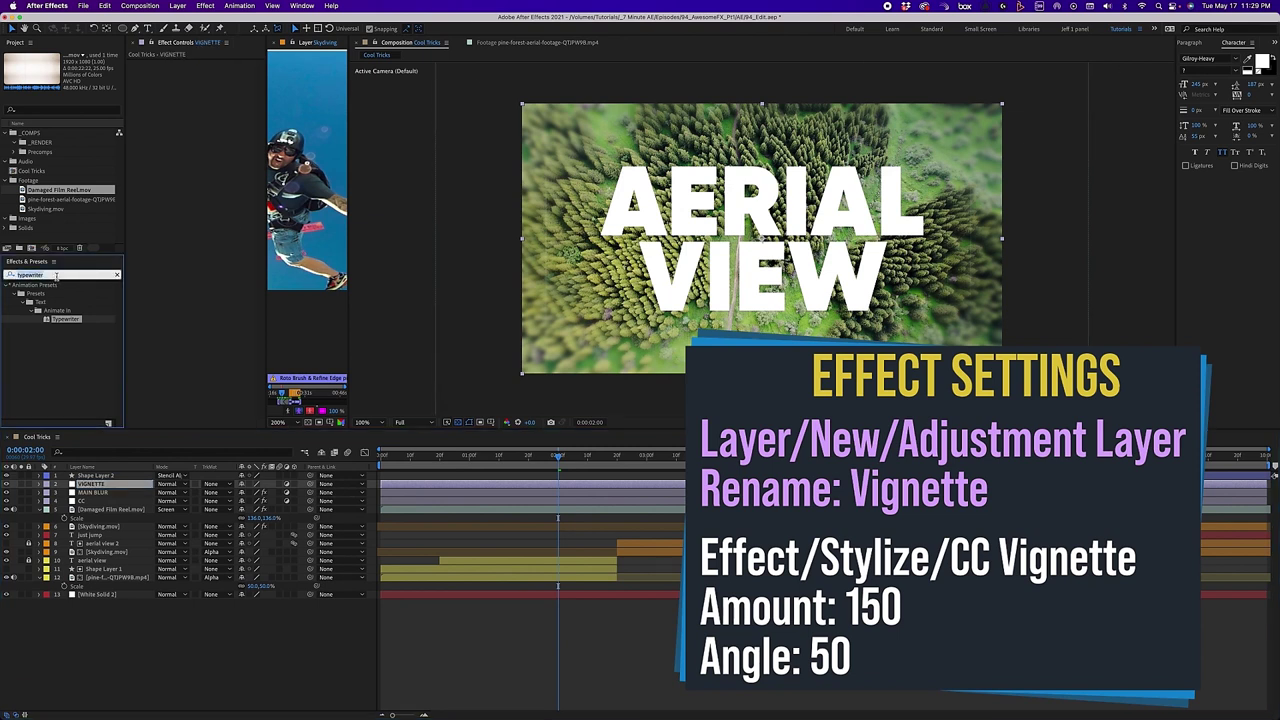
pyautogui.write('vignette')
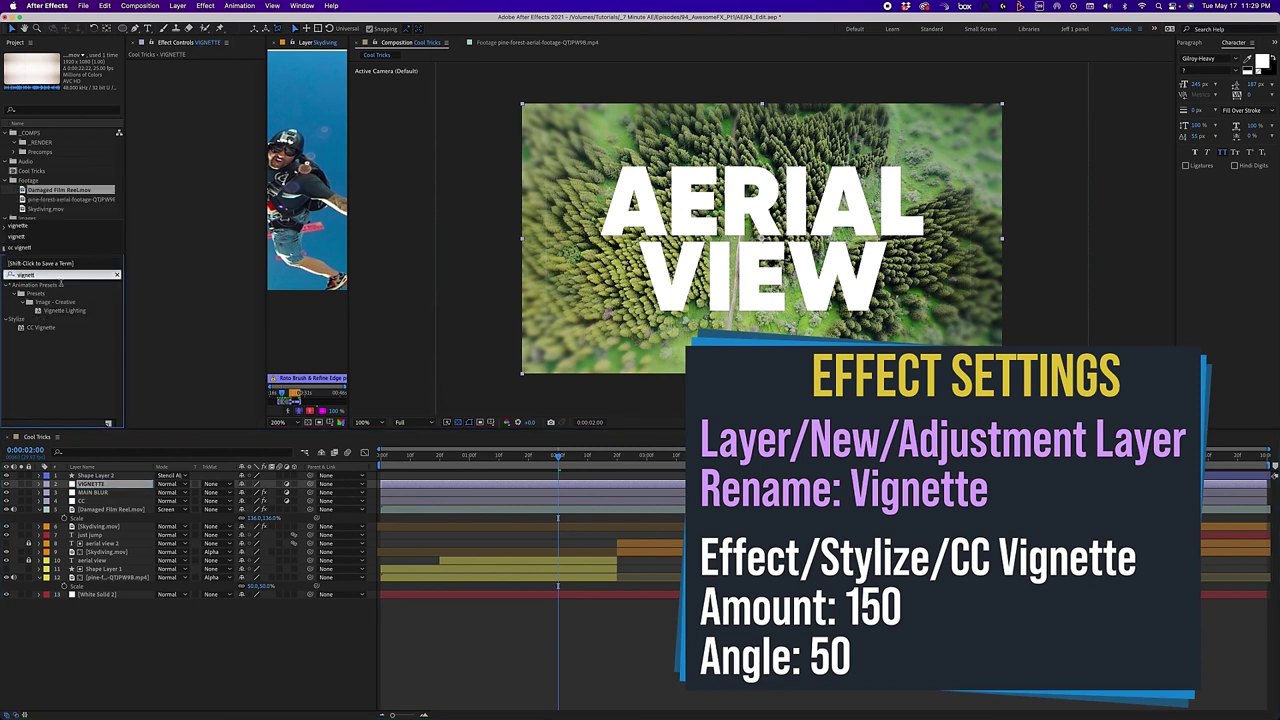
pyautogui.doubleClick(40, 327)
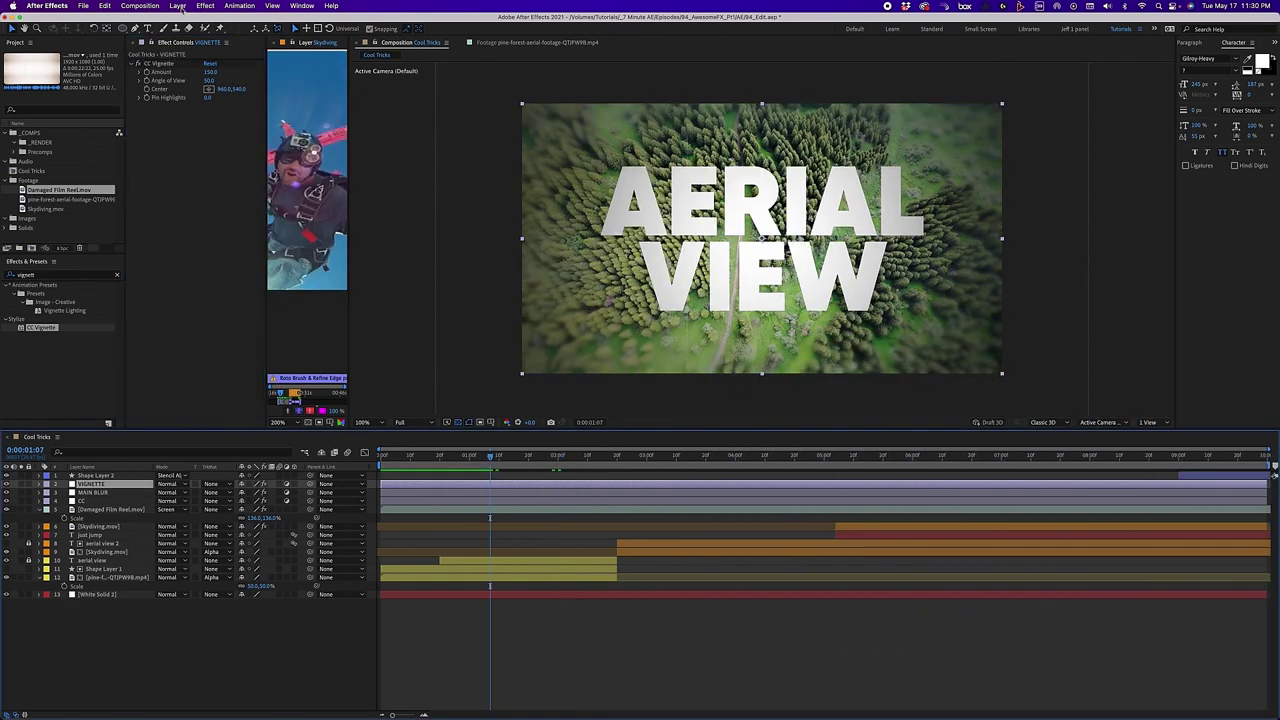
pyautogui.click(177, 6)
# Add an adjustment layer named OFFSET and apply the Offset effect to it.
pyautogui.moveTo(200, 20)
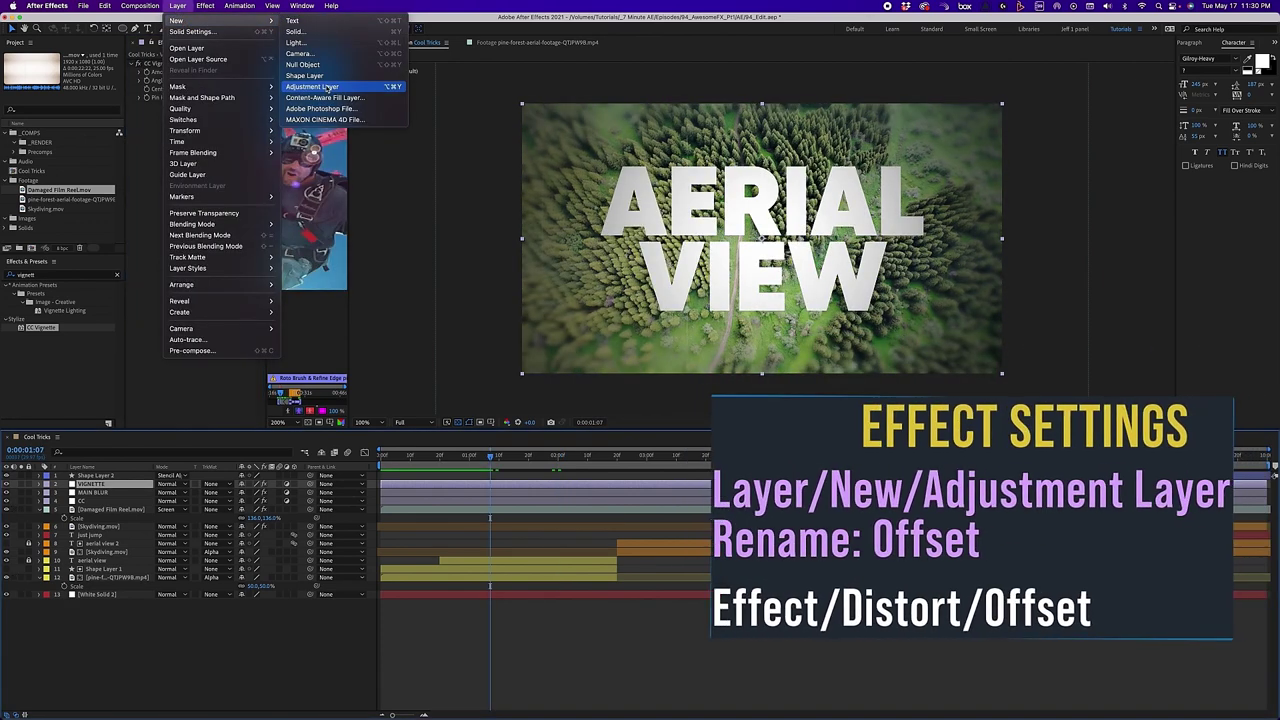
pyautogui.click(310, 87)
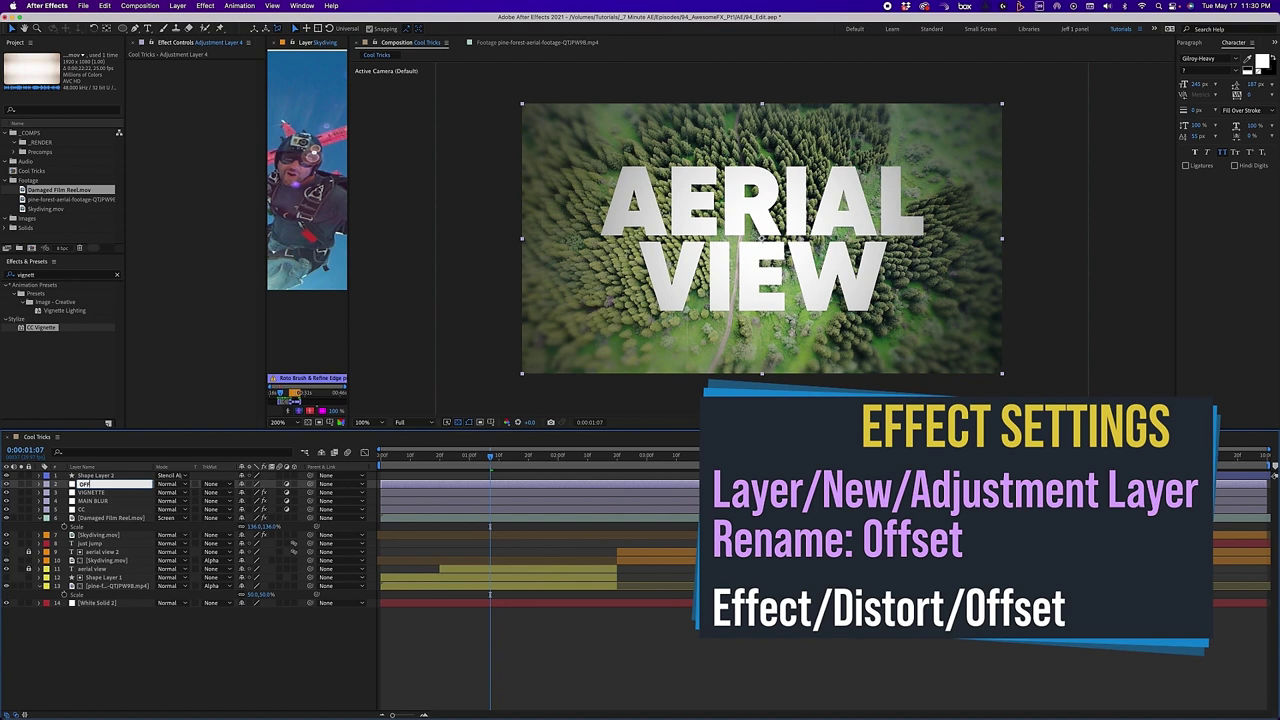
pyautogui.click(55, 275)
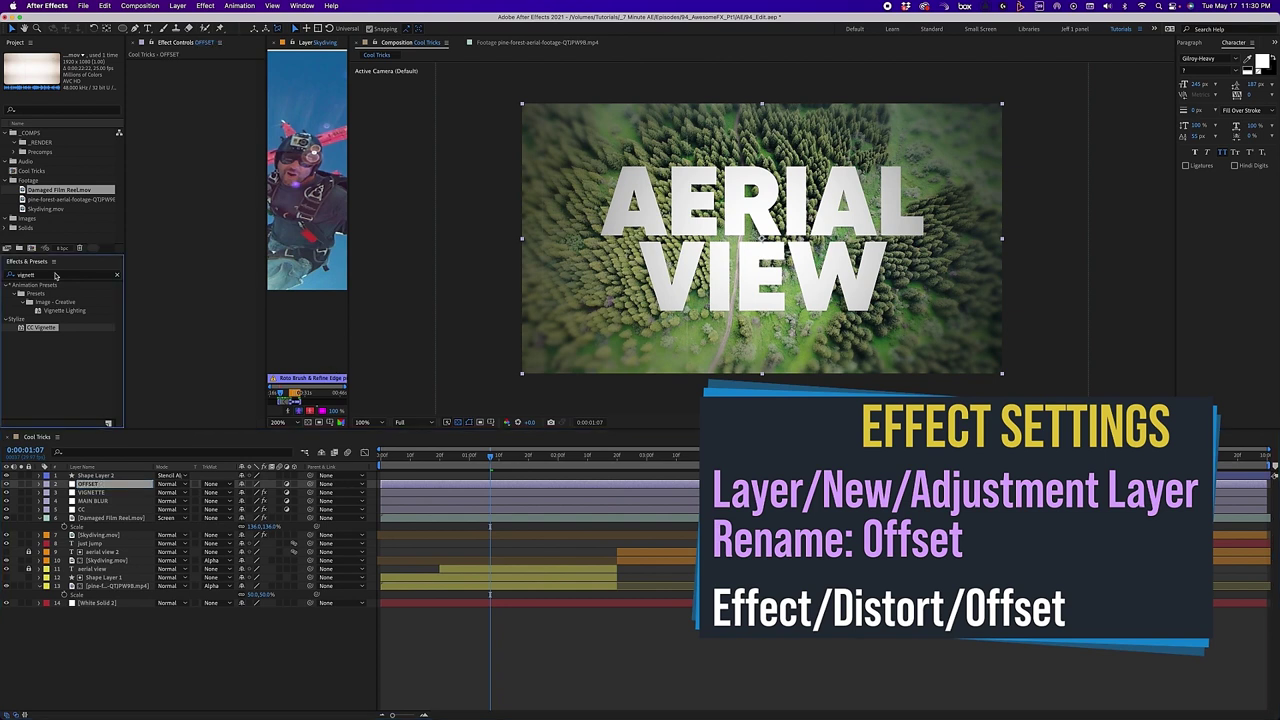
pyautogui.write('offset')
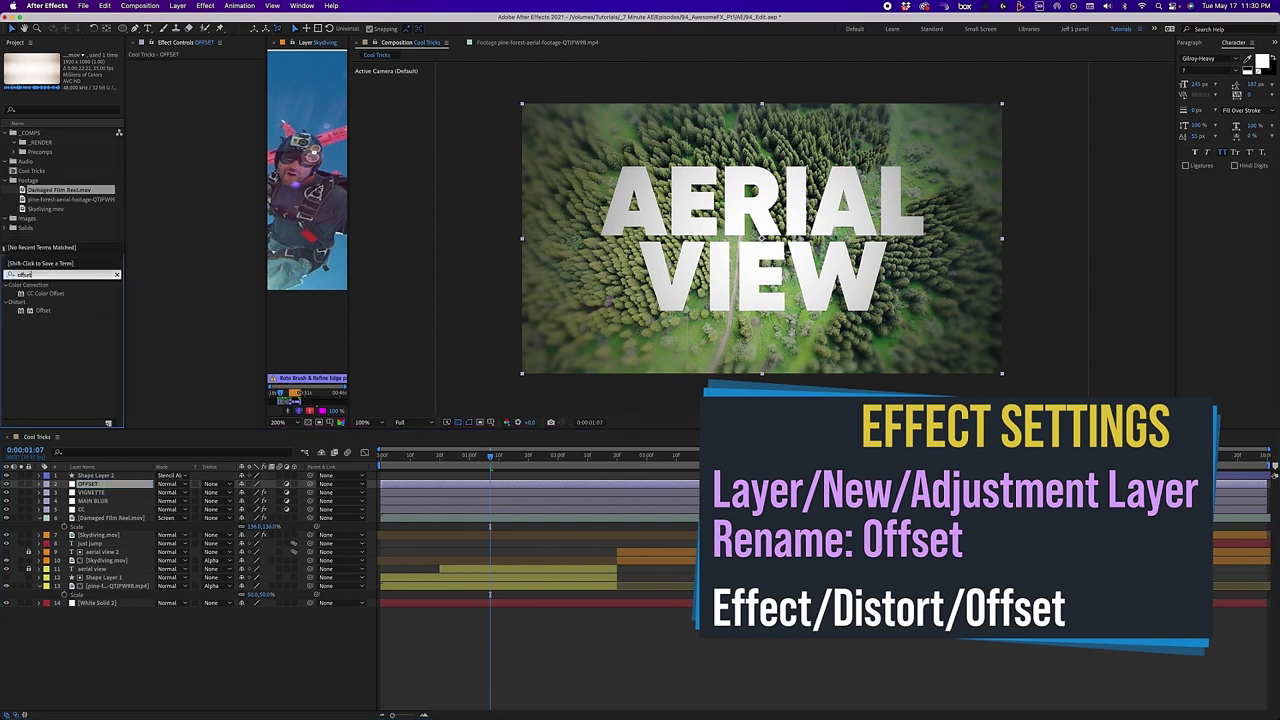
pyautogui.doubleClick(43, 311)
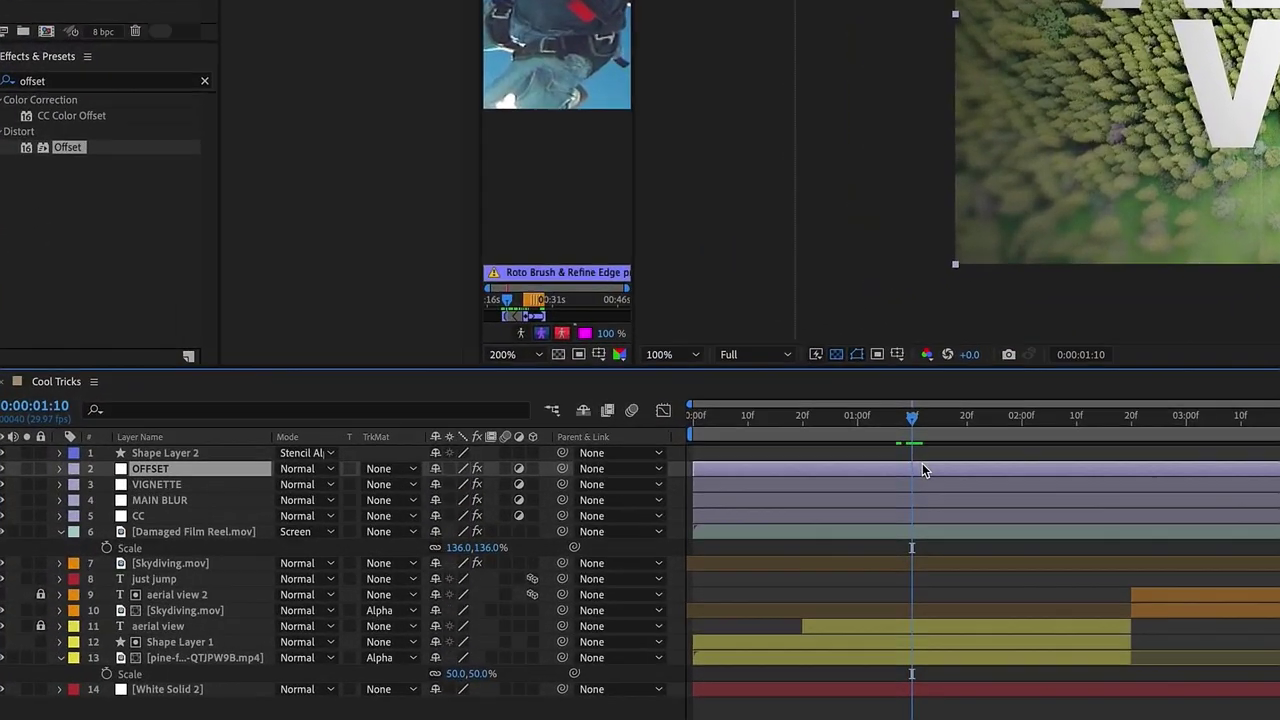
# Trim the OFFSET layer to a 10-frame span starting at the current time.
pyautogui.press('[')
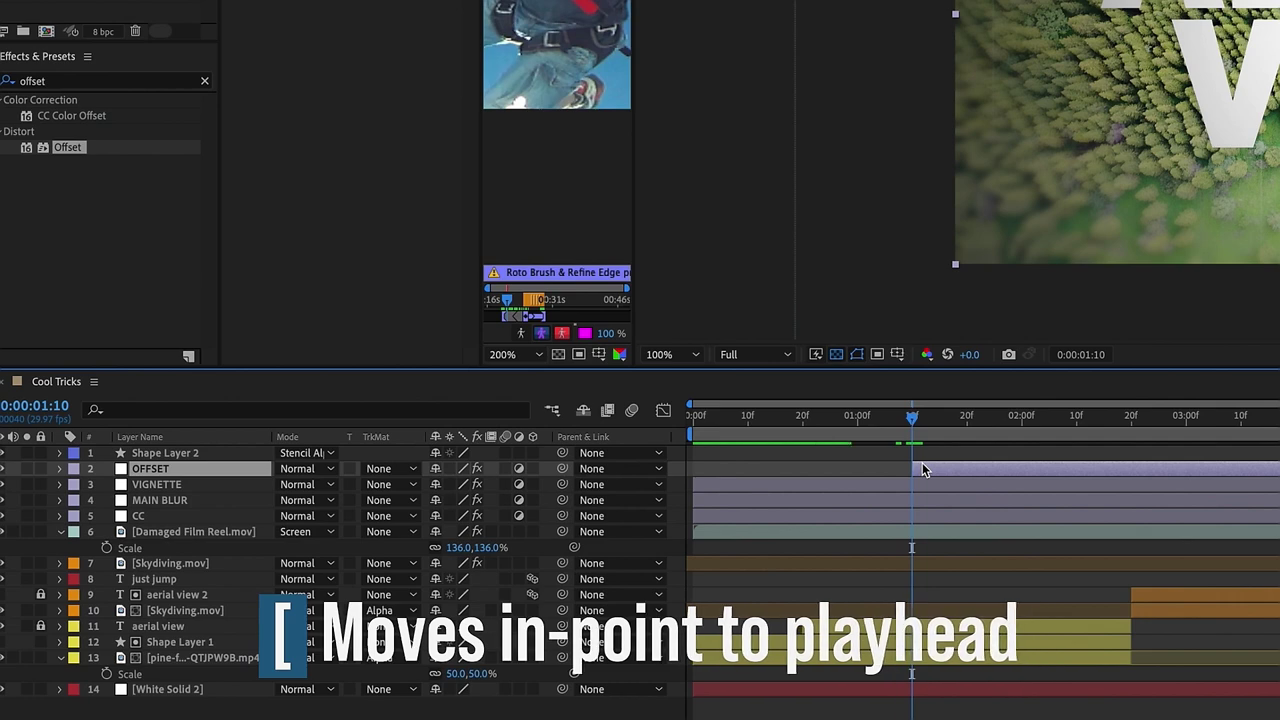
pyautogui.hotkey('shift', 'pagedown')
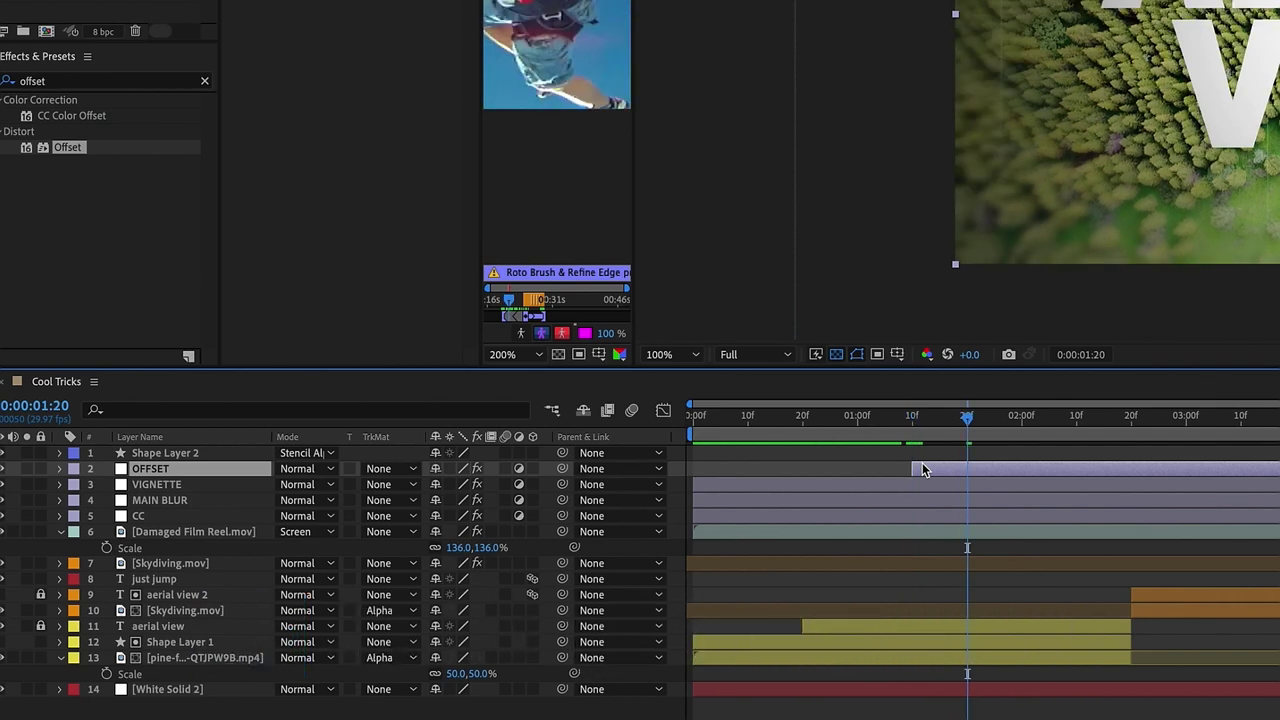
pyautogui.hotkey('alt', ']')
pyautogui.hotkey('shift', 'pageup')
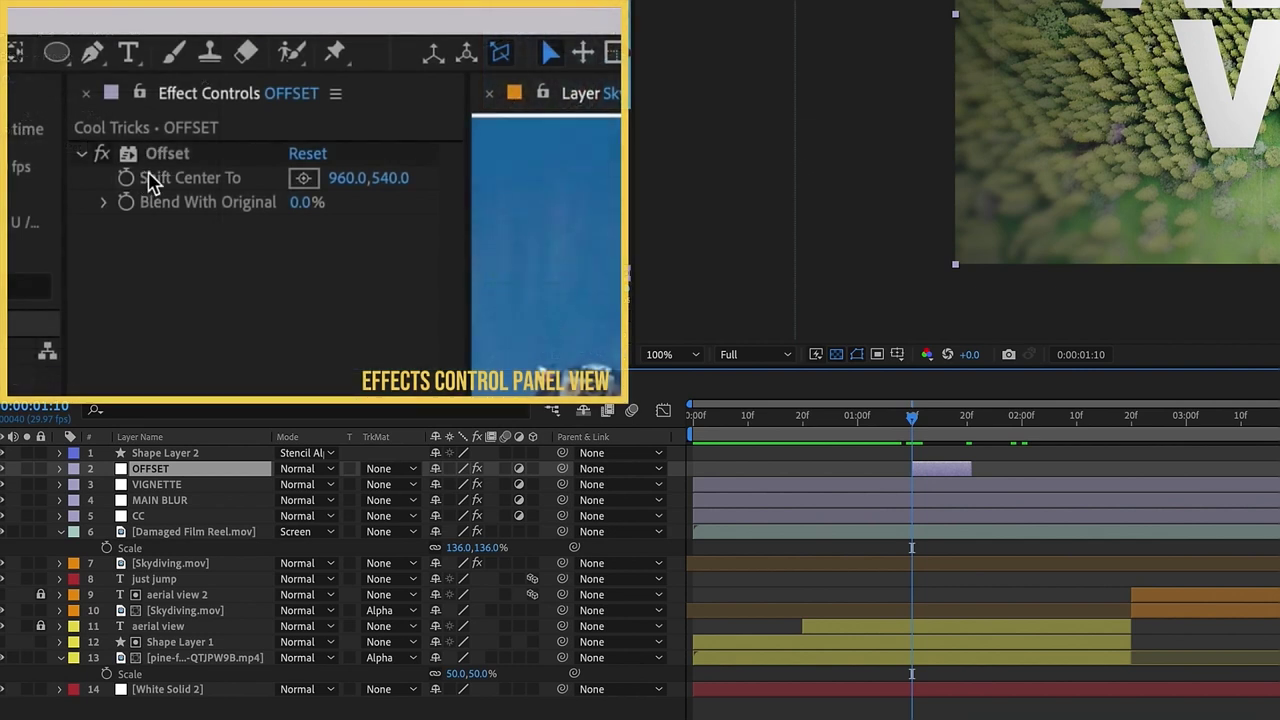
# Keyframe Offset's Shift Center To from 960,540 to 960,2700 over 10 frames.
pyautogui.click(126, 178)
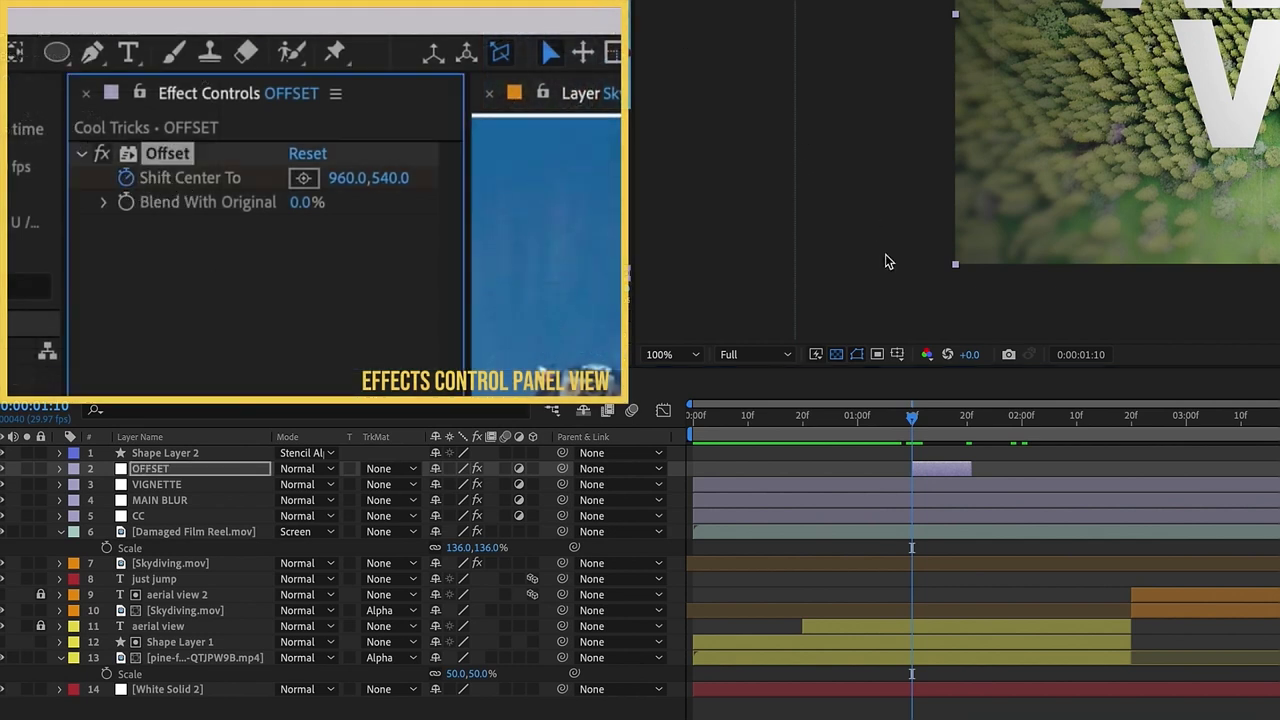
pyautogui.hotkey('shift', 'pagedown')
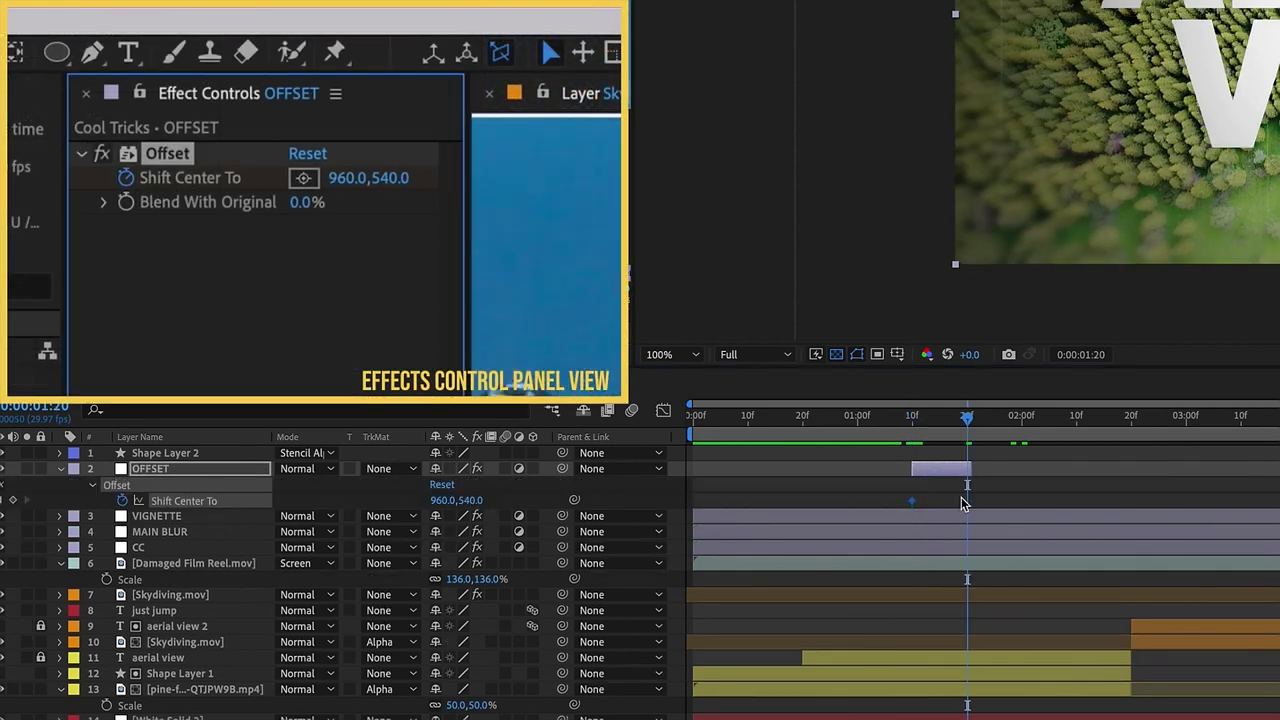
pyautogui.click(390, 178)
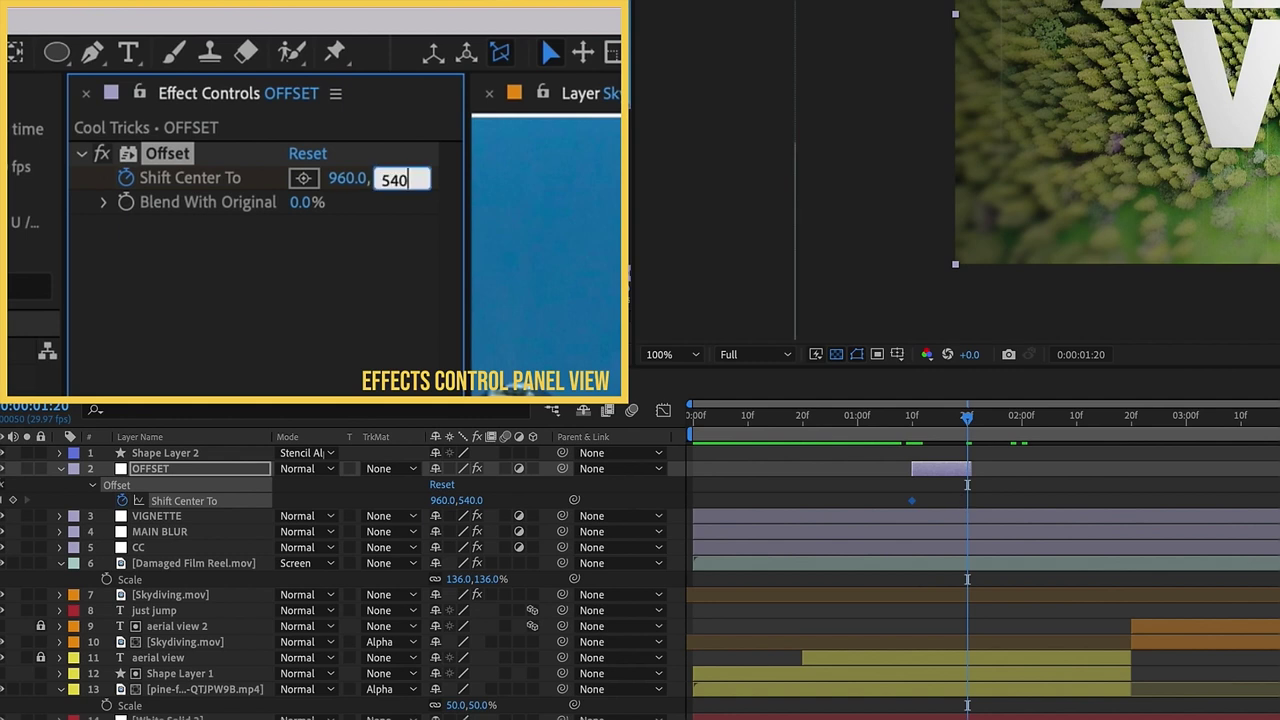
pyautogui.write('+1080')
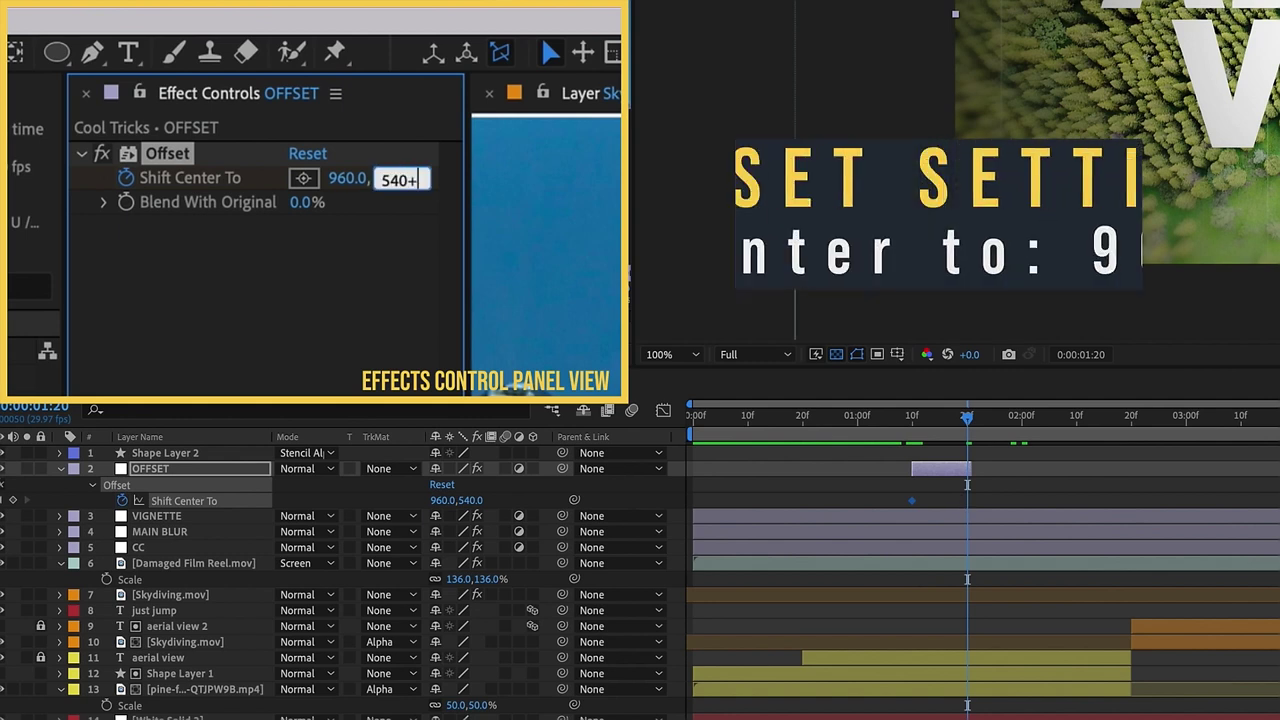
pyautogui.click(957, 474)
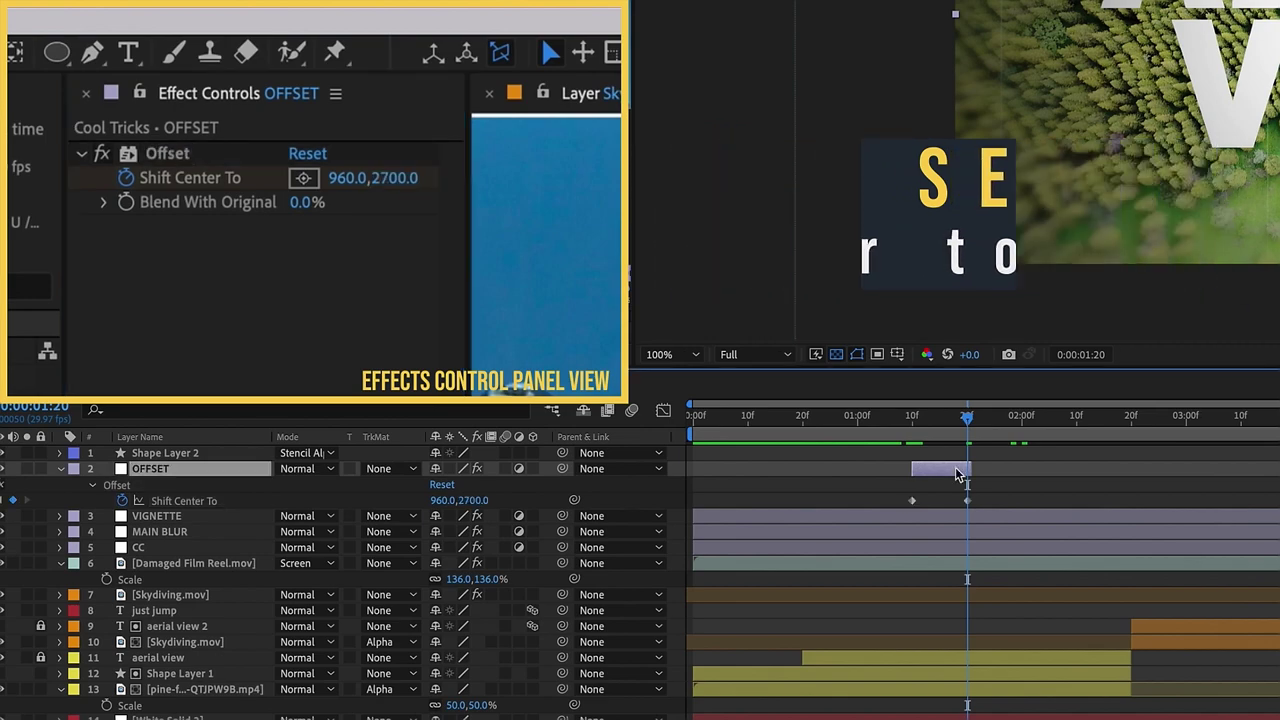
# Pull the final Shift Center To keyframe a few frames earlier and preview the move.
pyautogui.click(897, 421)
pyautogui.moveTo(966, 501); pyautogui.dragTo(950, 503)
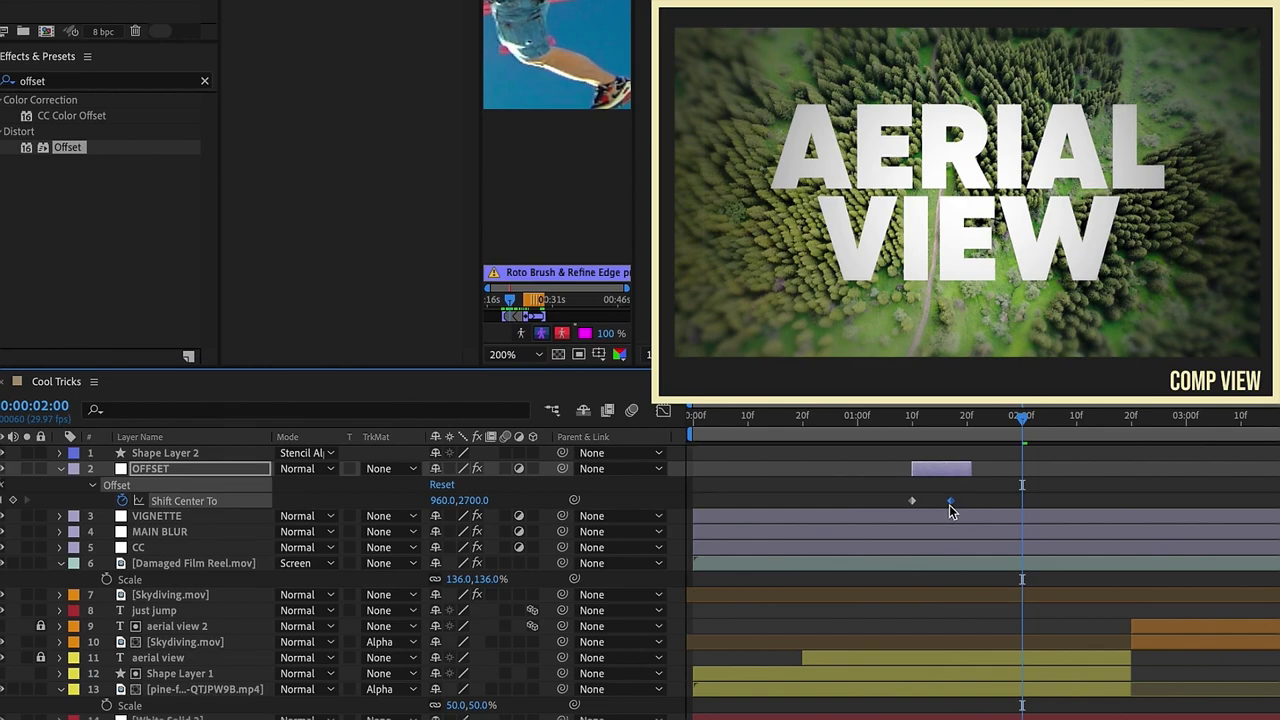
pyautogui.click(868, 418)
pyautogui.press('space')
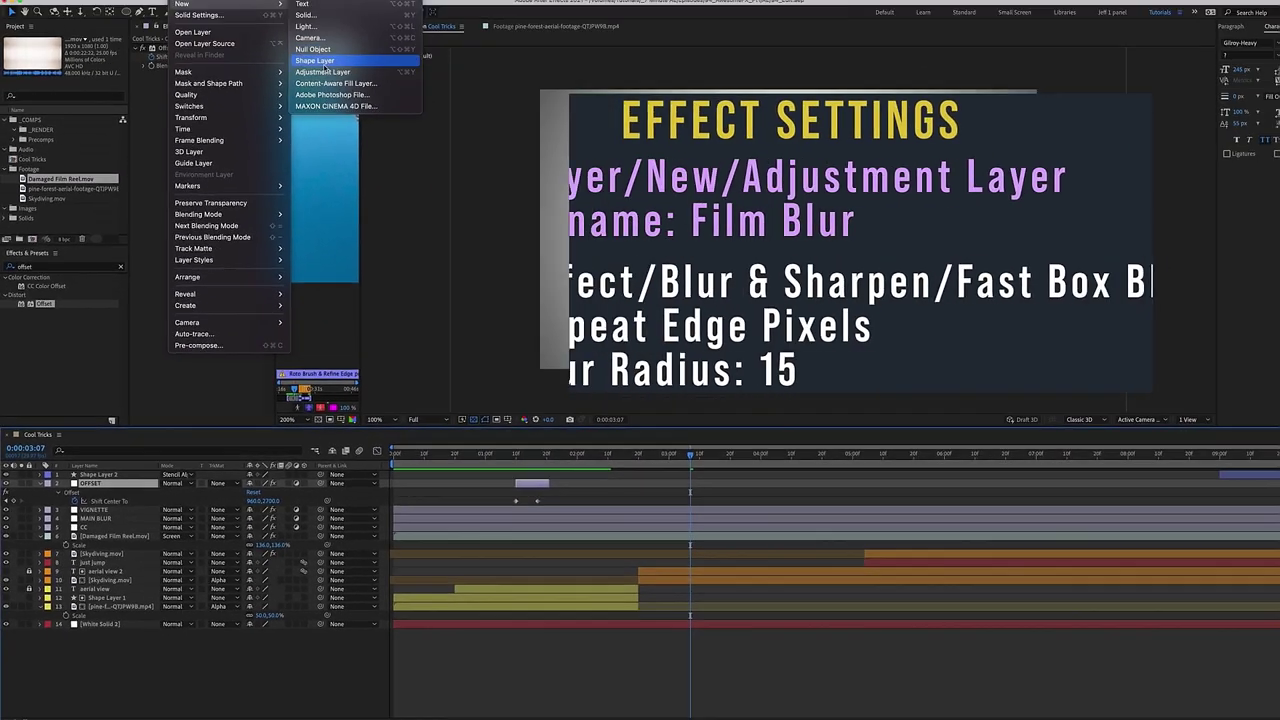
# Add a new adjustment layer ending at the current time, then step back ten frames.
pyautogui.click(322, 72)
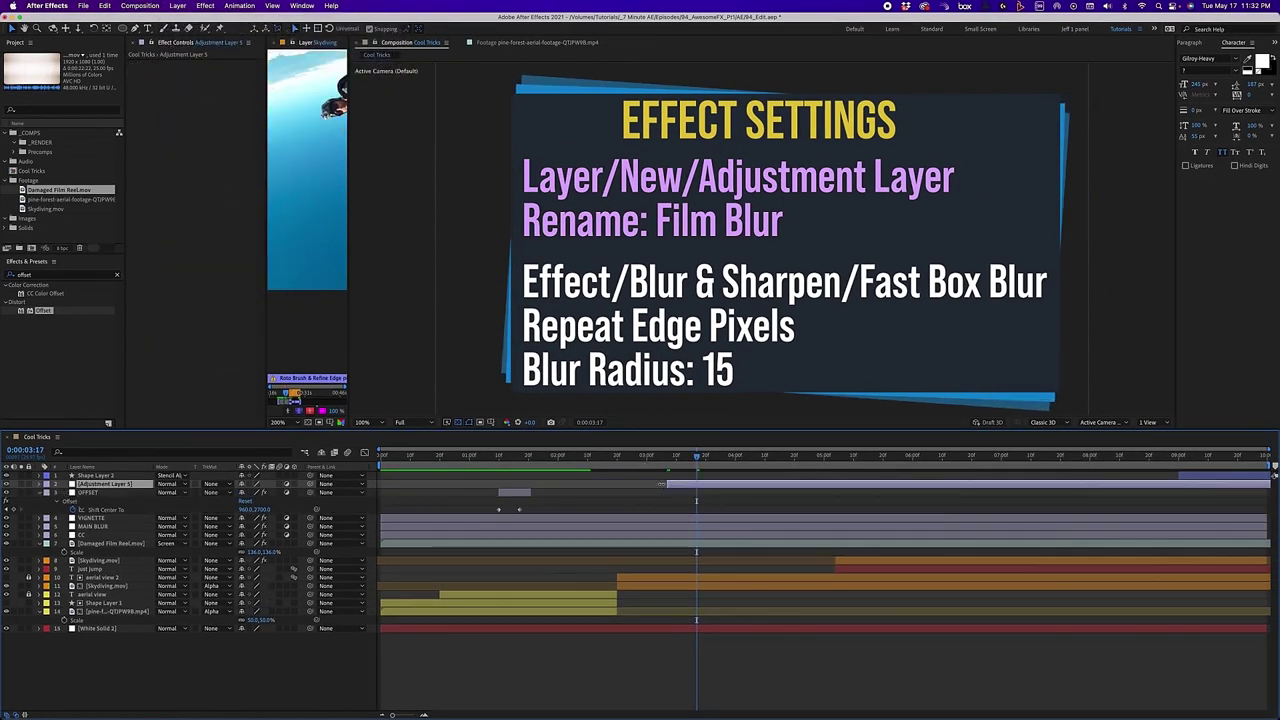
pyautogui.hotkey('alt', ']')
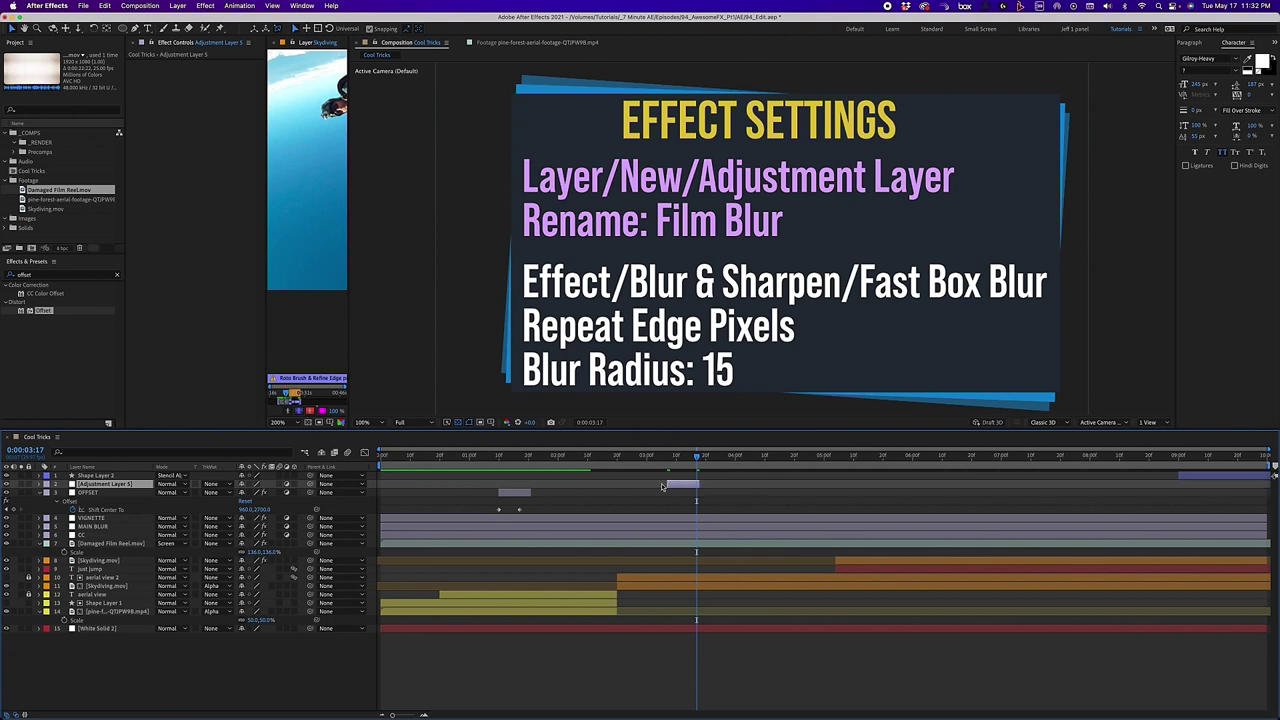
pyautogui.hotkey('shift', 'pageup')
# Apply Fast Box Blur (radius 15, Repeat Edge Pixels), start the layer there, and preview the blurred JUST JUMP.
pyautogui.click(205, 5)
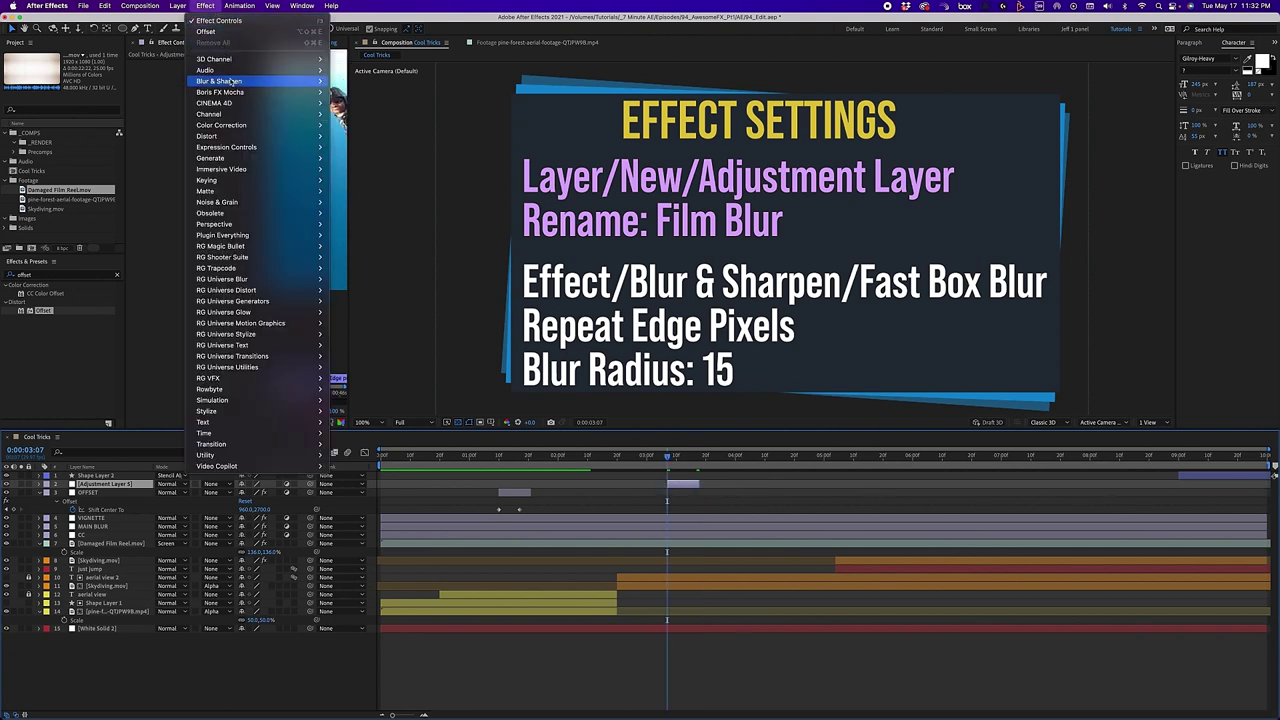
pyautogui.moveTo(225, 81)
pyautogui.click(354, 191)
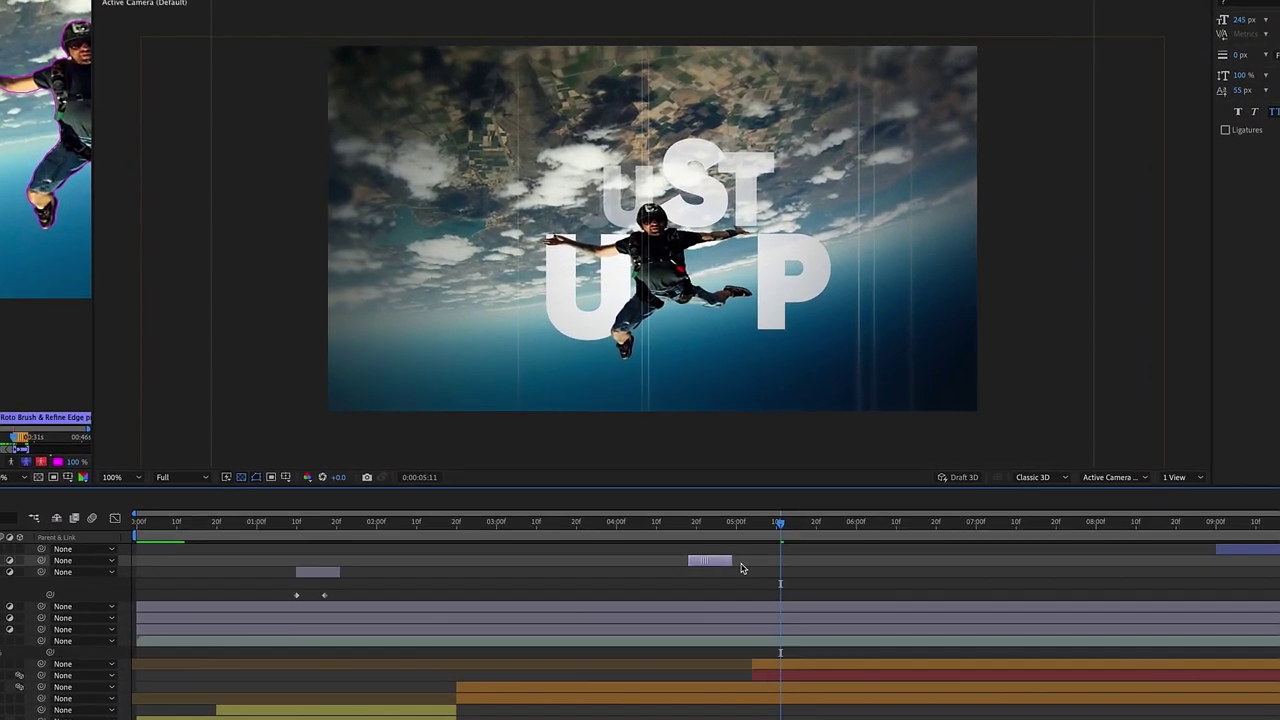
pyautogui.press('[')
pyautogui.click(756, 523)
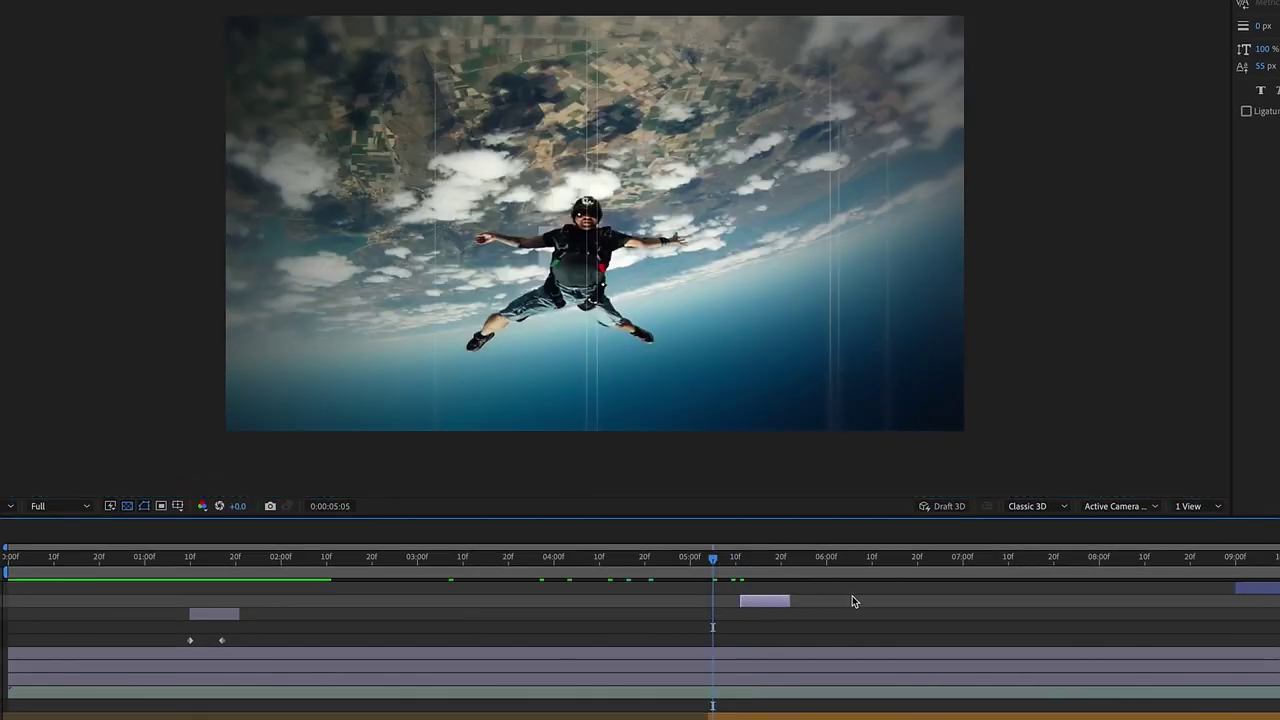
pyautogui.press('space')
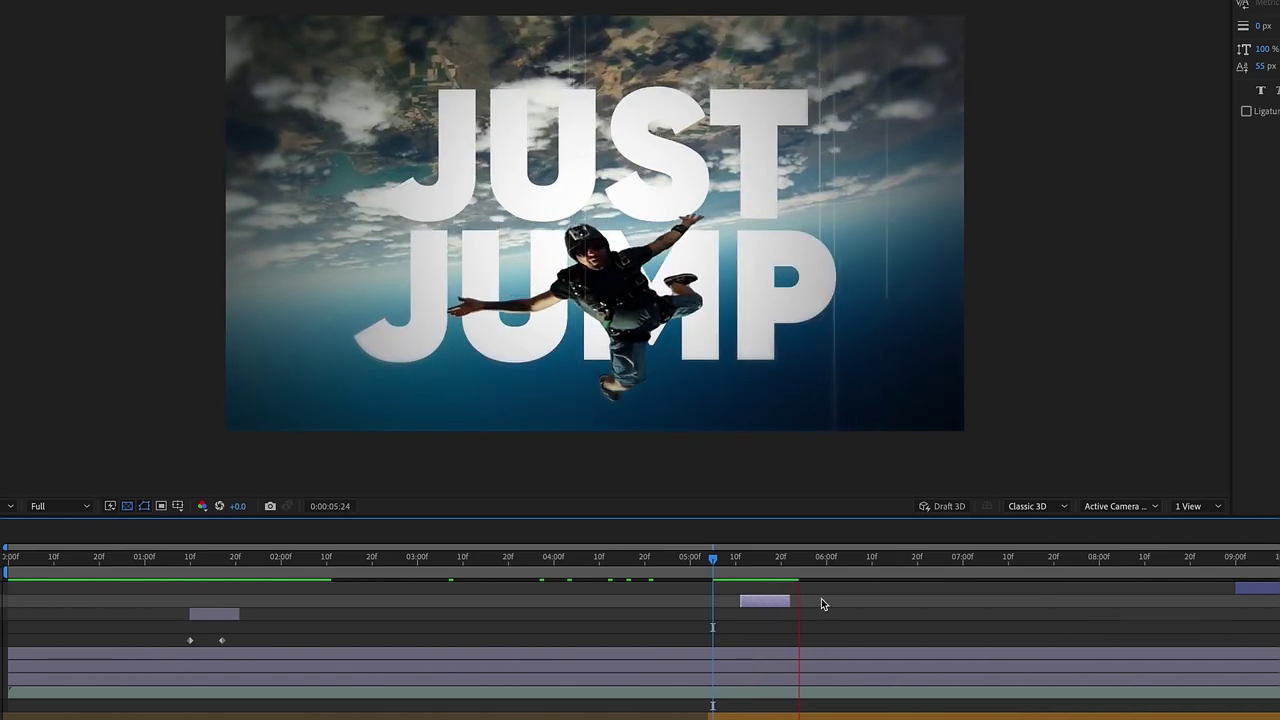
# Shorten the blur adjustment layer slightly and preview the reveal.
pyautogui.moveTo(723, 562); pyautogui.dragTo(853, 560)
pyautogui.moveTo(790, 601); pyautogui.dragTo(776, 601)
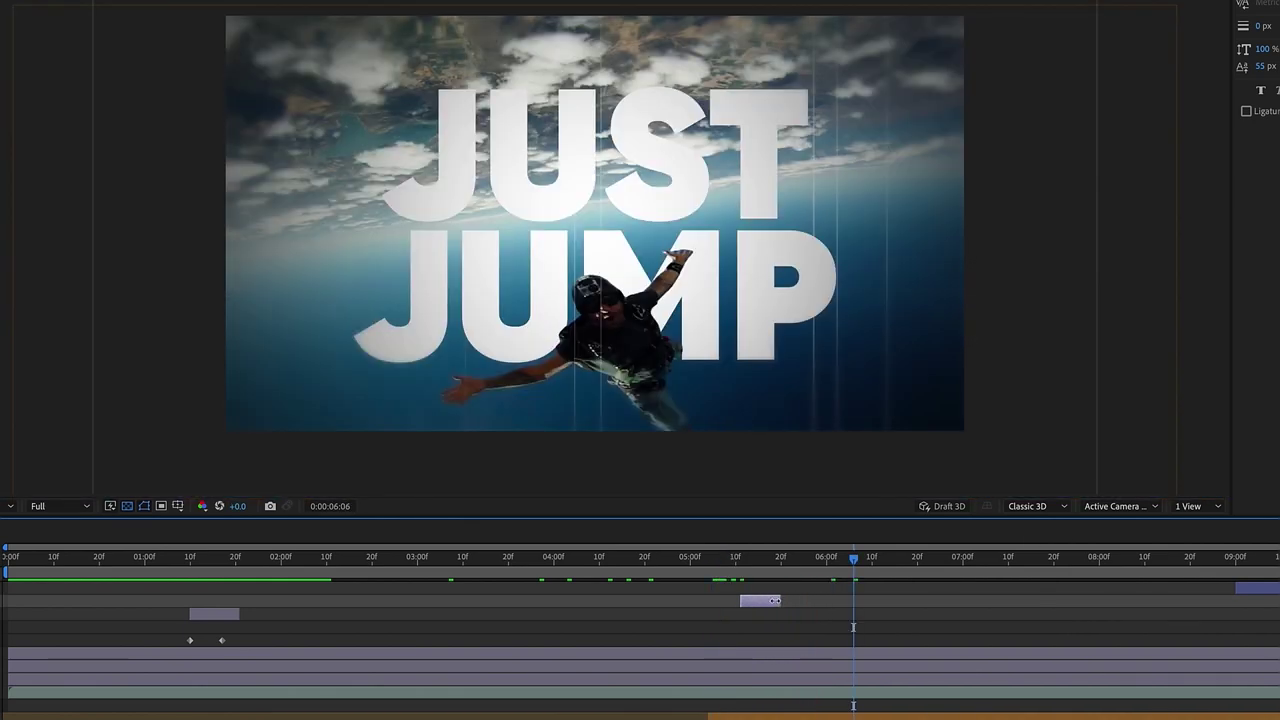
pyautogui.press('space')
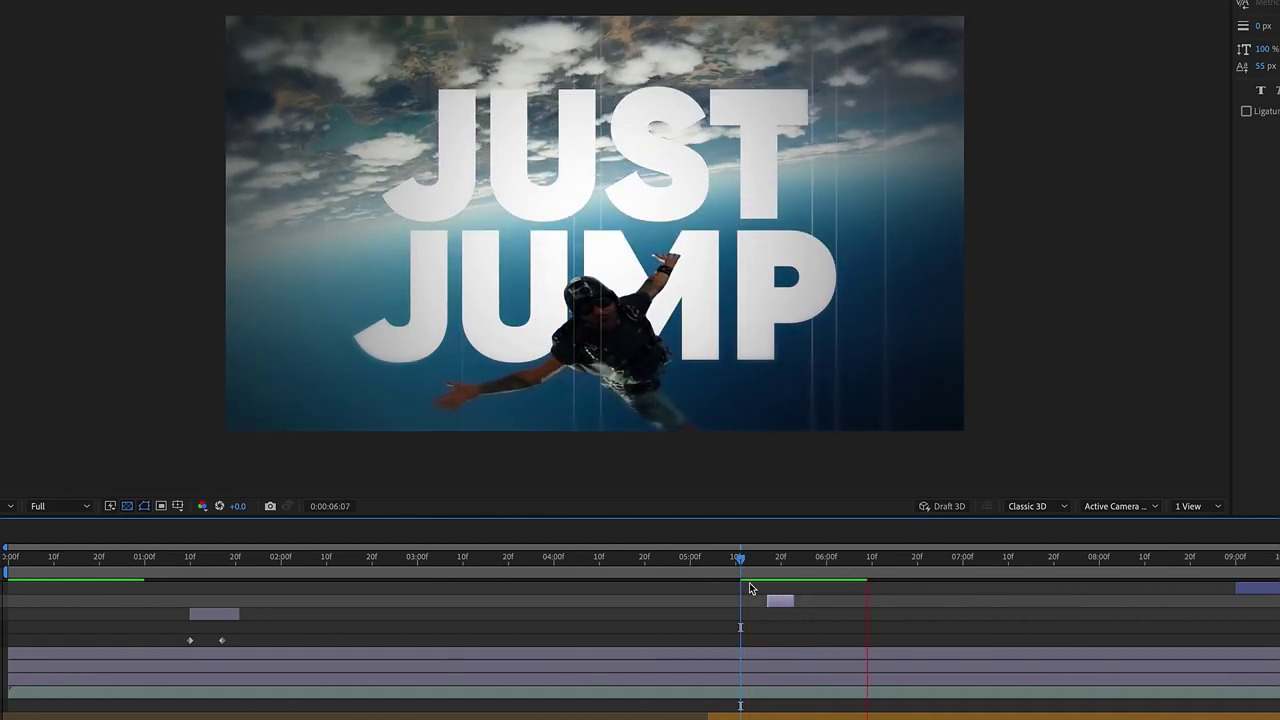
# Duplicate the blur adjustment layer and set the copy's Fast Box Blur radius to 25.
pyautogui.hotkey('ctrl', 'd')
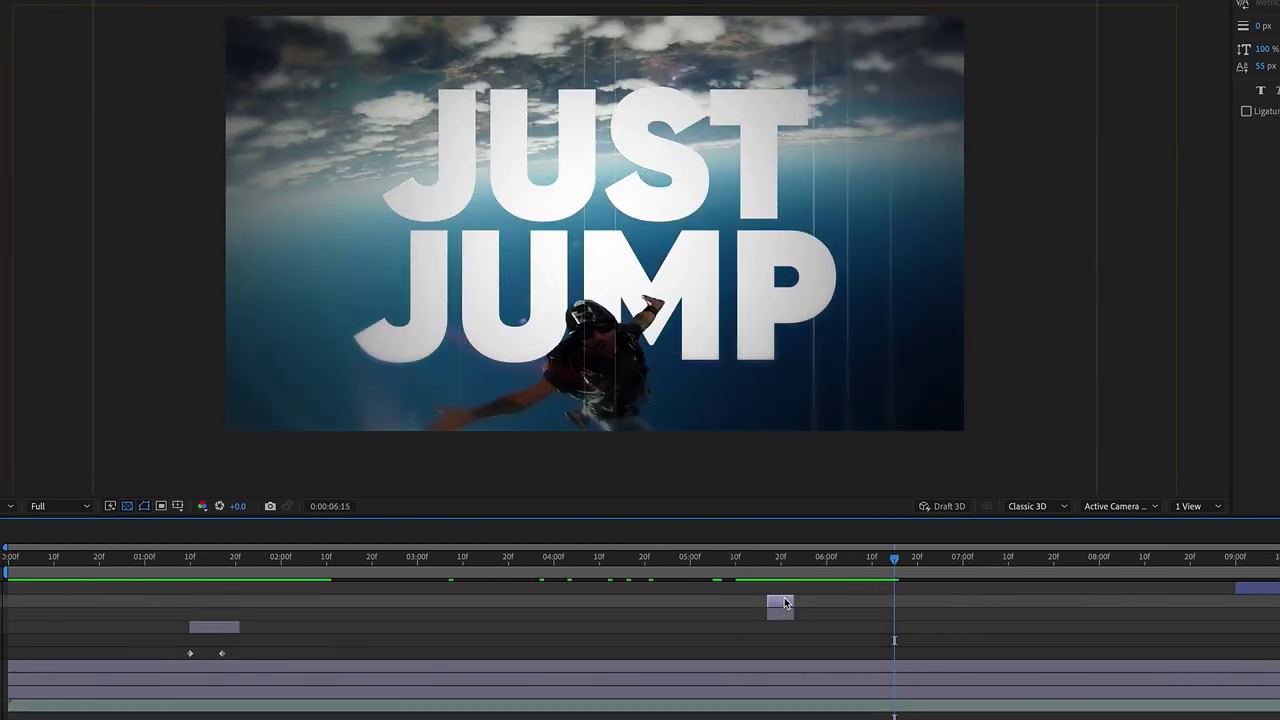
pyautogui.moveTo(776, 601); pyautogui.dragTo(213, 596)
pyautogui.click(93, 578)
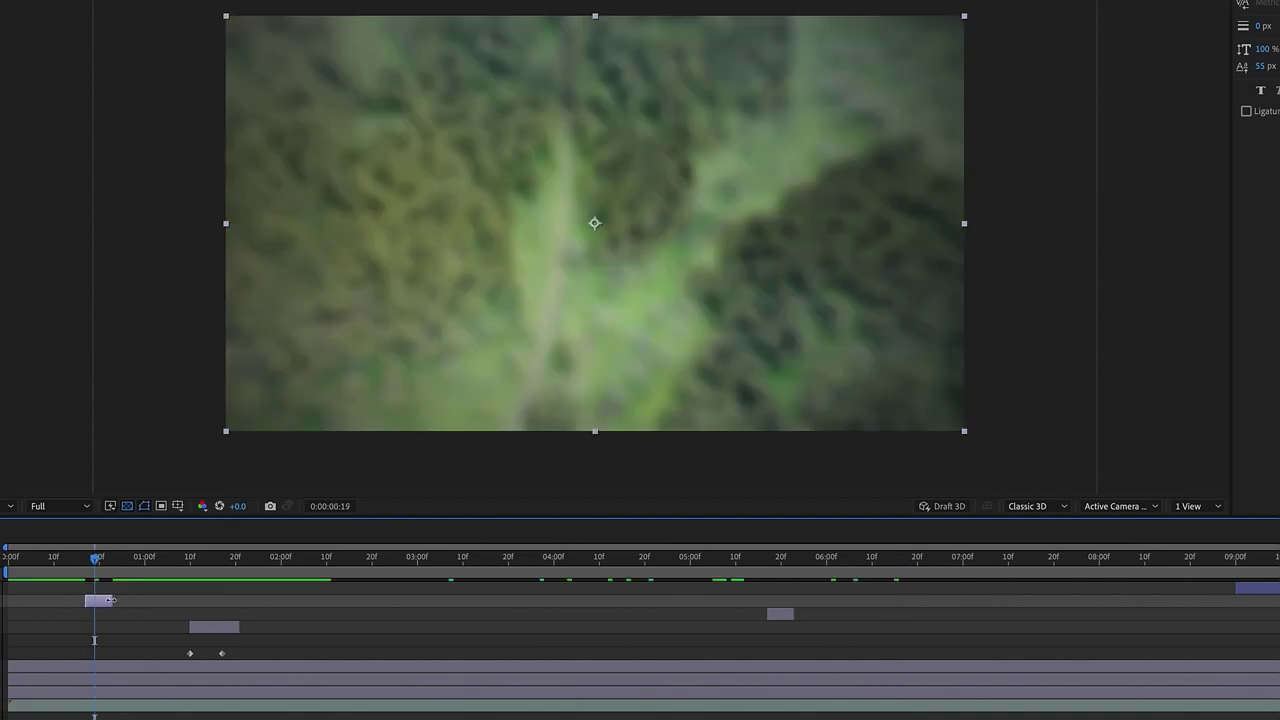
pyautogui.moveTo(311, 178); pyautogui.dragTo(311, 178)
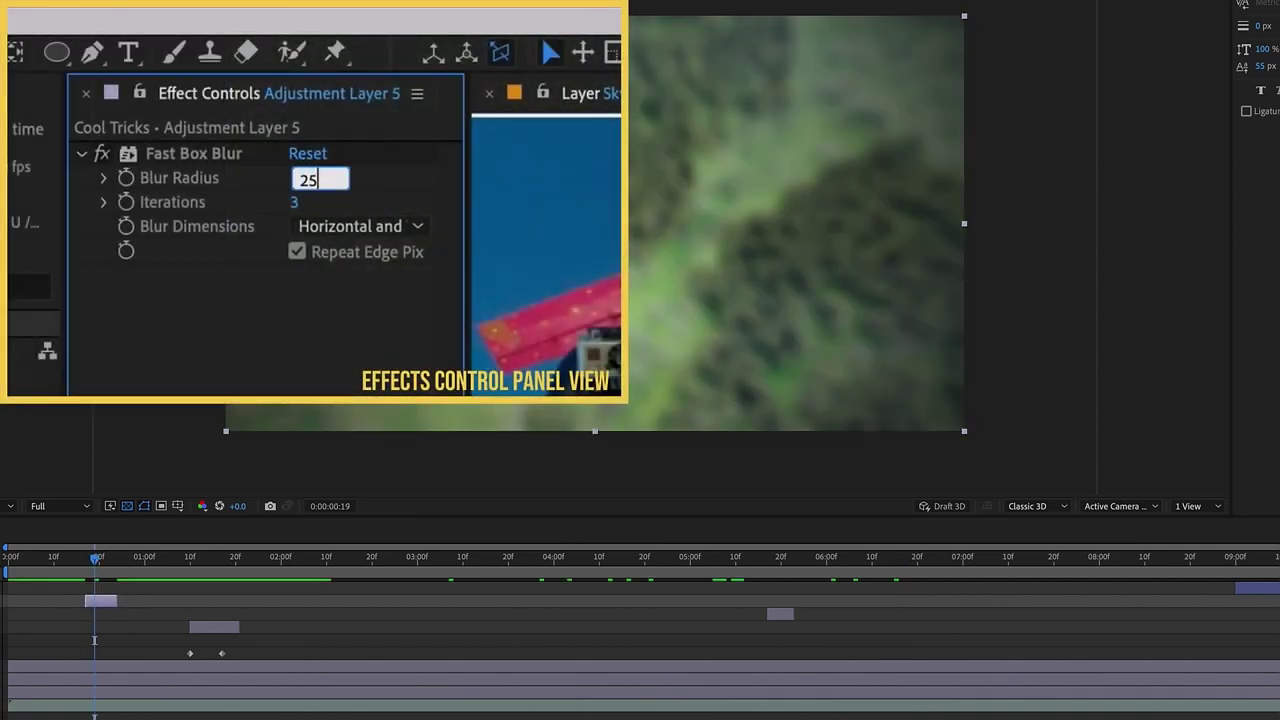
pyautogui.press('Return')
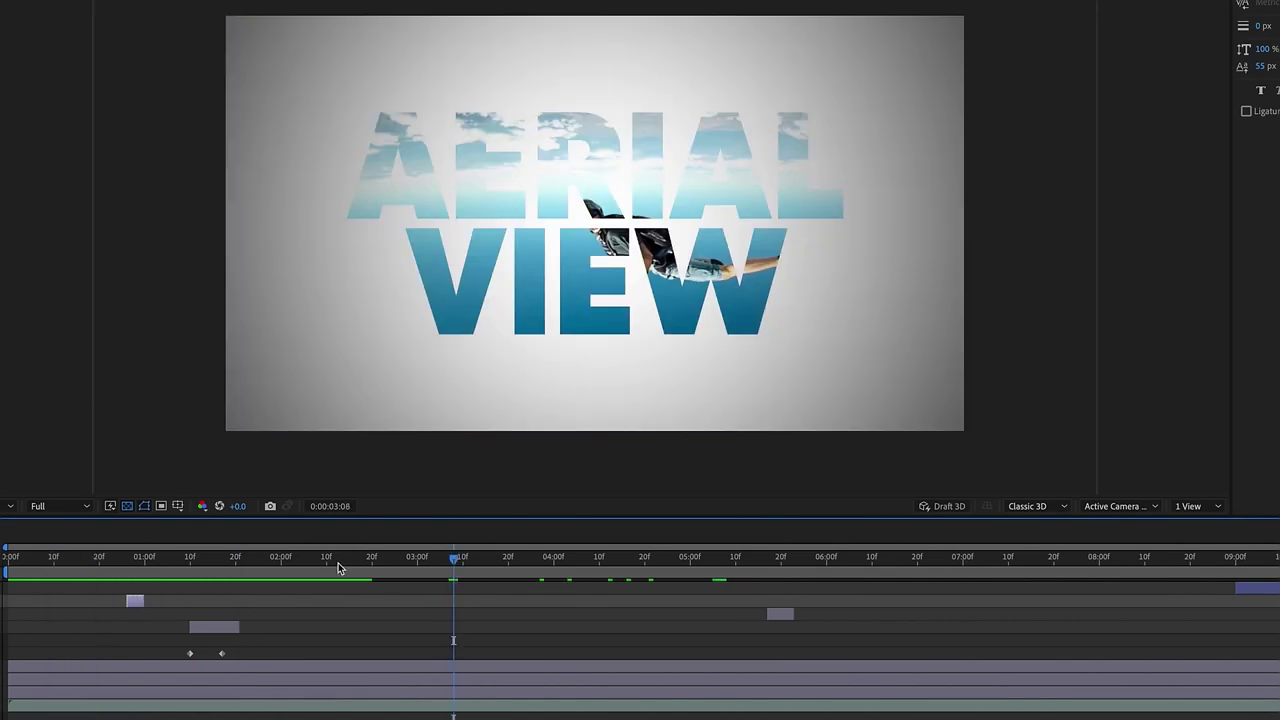
# Slide the blur copy onto the forest-to-skydiver transition near 2:08 and preview it.
pyautogui.click(322, 563)
pyautogui.moveTo(135, 601); pyautogui.dragTo(331, 603)
pyautogui.click(286, 560)
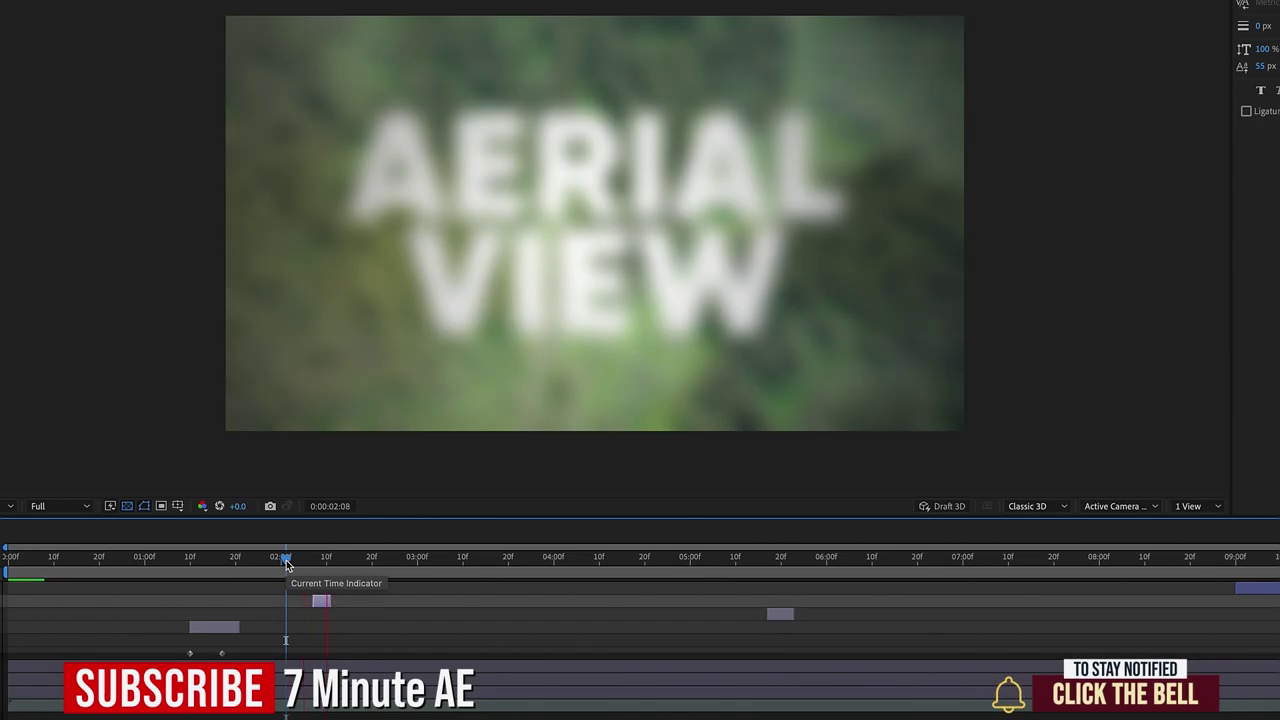
pyautogui.press('space')
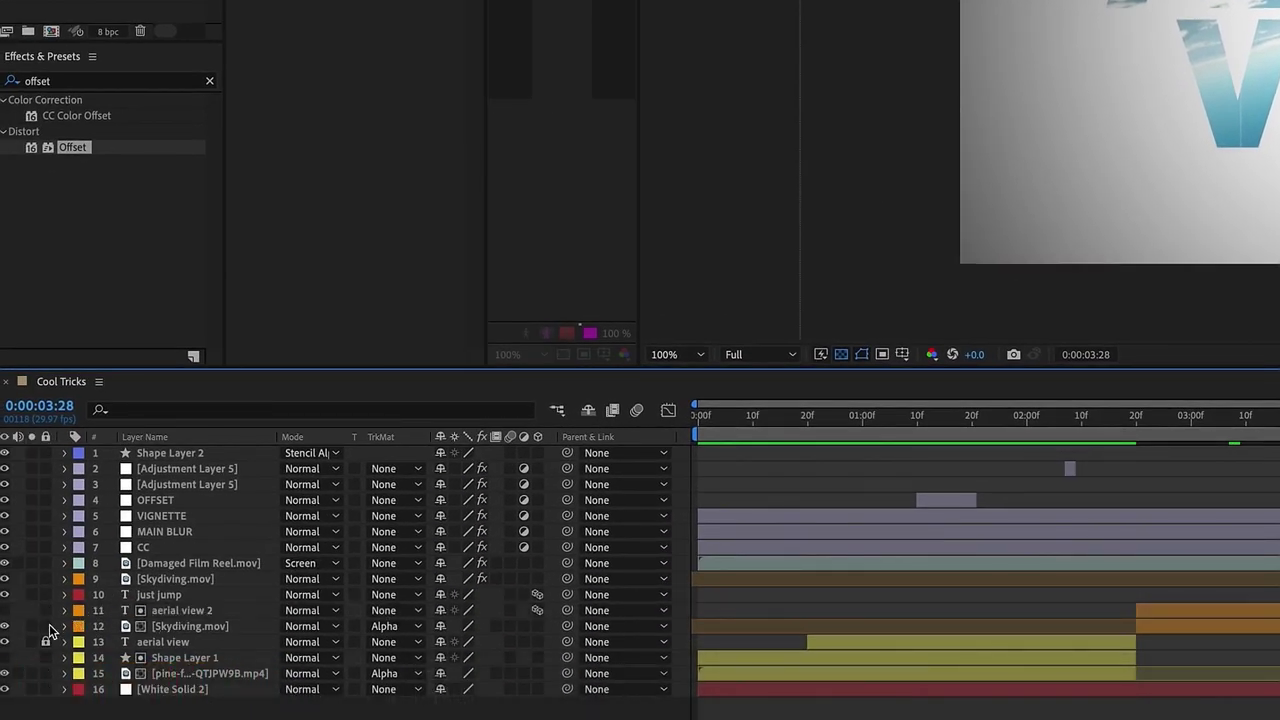
# Select all Cool Tricks layers and pre-compose them into a composition named MAIN.
pyautogui.hotkey('ctrl', 'a')
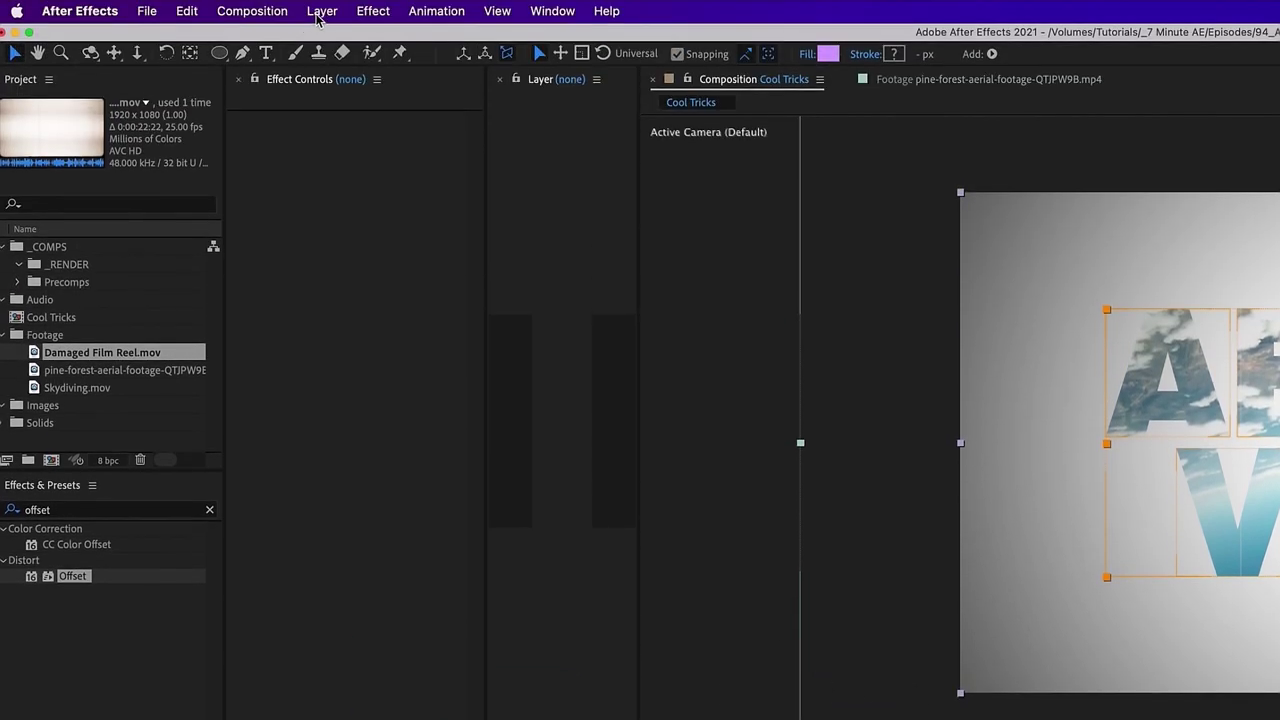
pyautogui.click(322, 0)
pyautogui.click(403, 662)
pyautogui.write('MAIN')
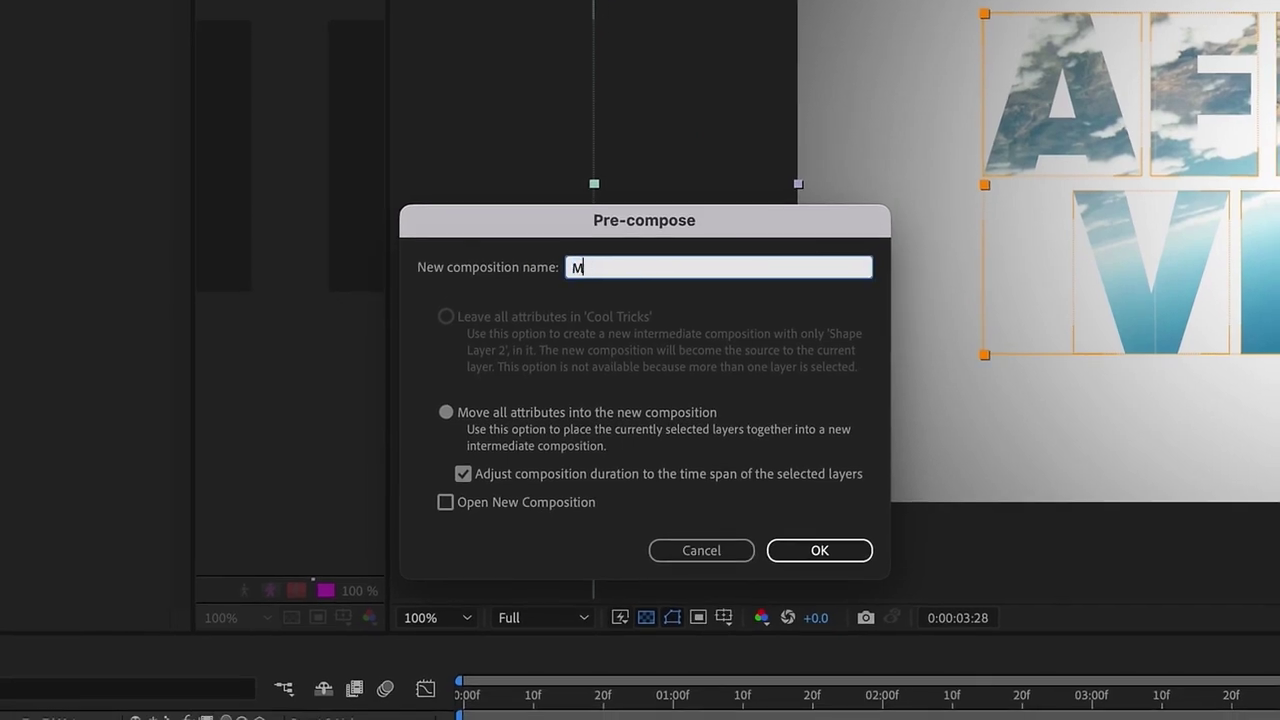
pyautogui.press('Return')
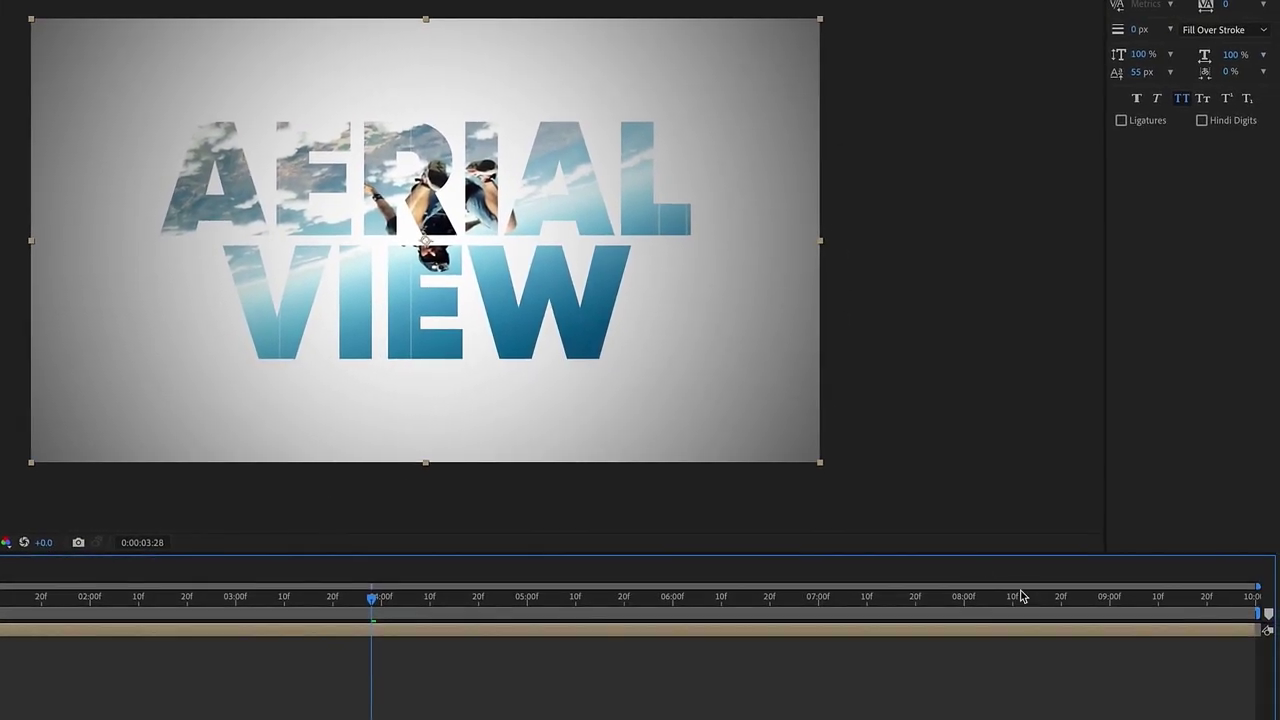
pyautogui.moveTo(1030, 612); pyautogui.dragTo(1180, 612)
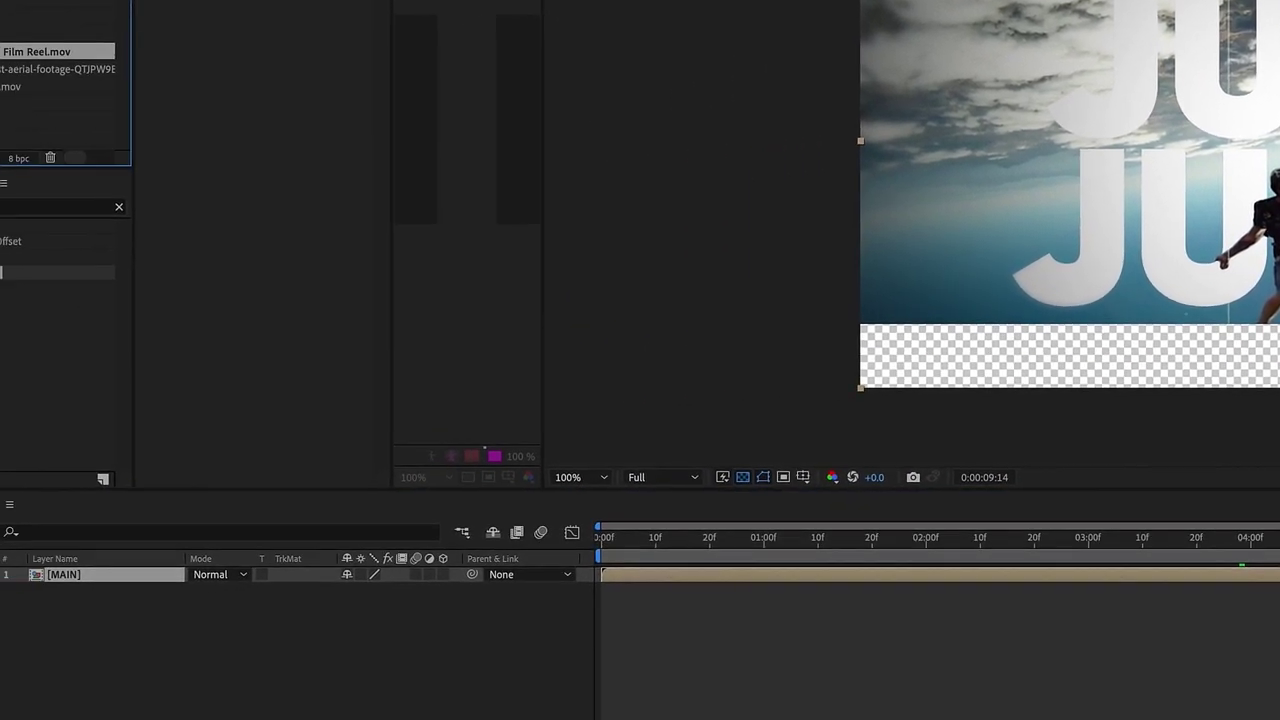
# Place White Solid 2 beneath MAIN and apply the Motion Tile effect to MAIN.
pyautogui.moveTo(89, 126); pyautogui.dragTo(215, 645)
pyautogui.press('space')
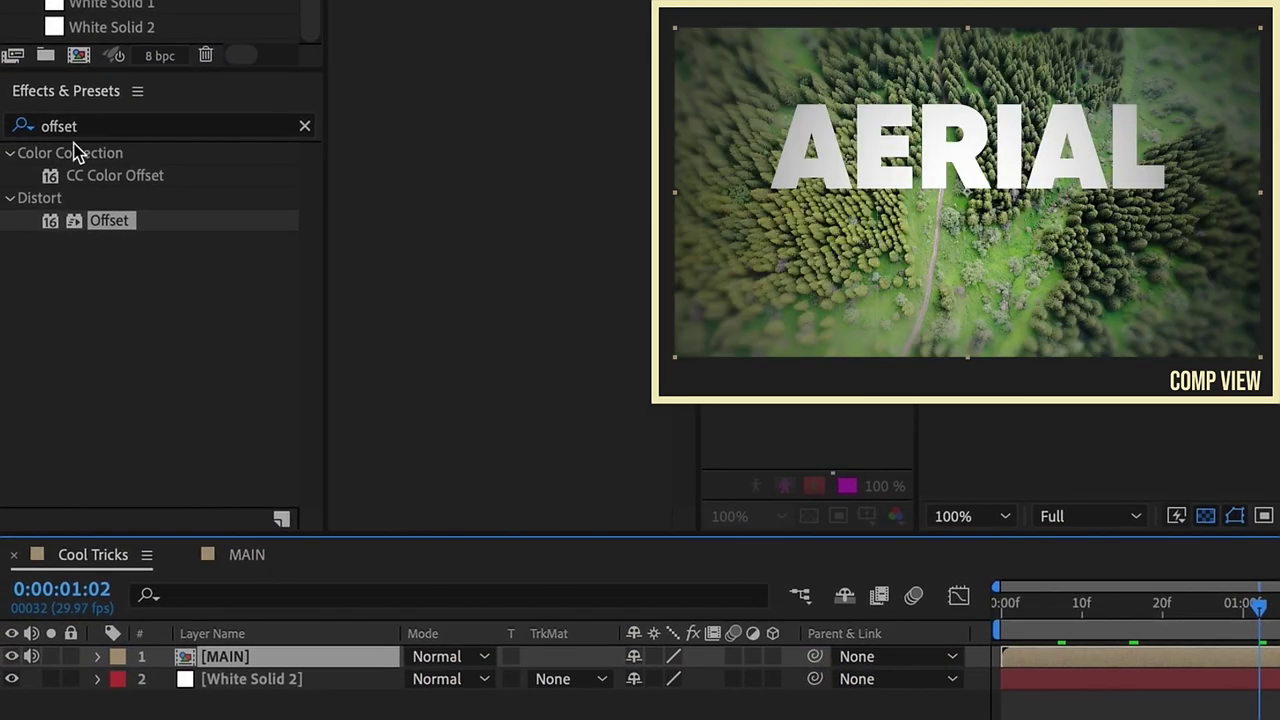
pyautogui.click(59, 202)
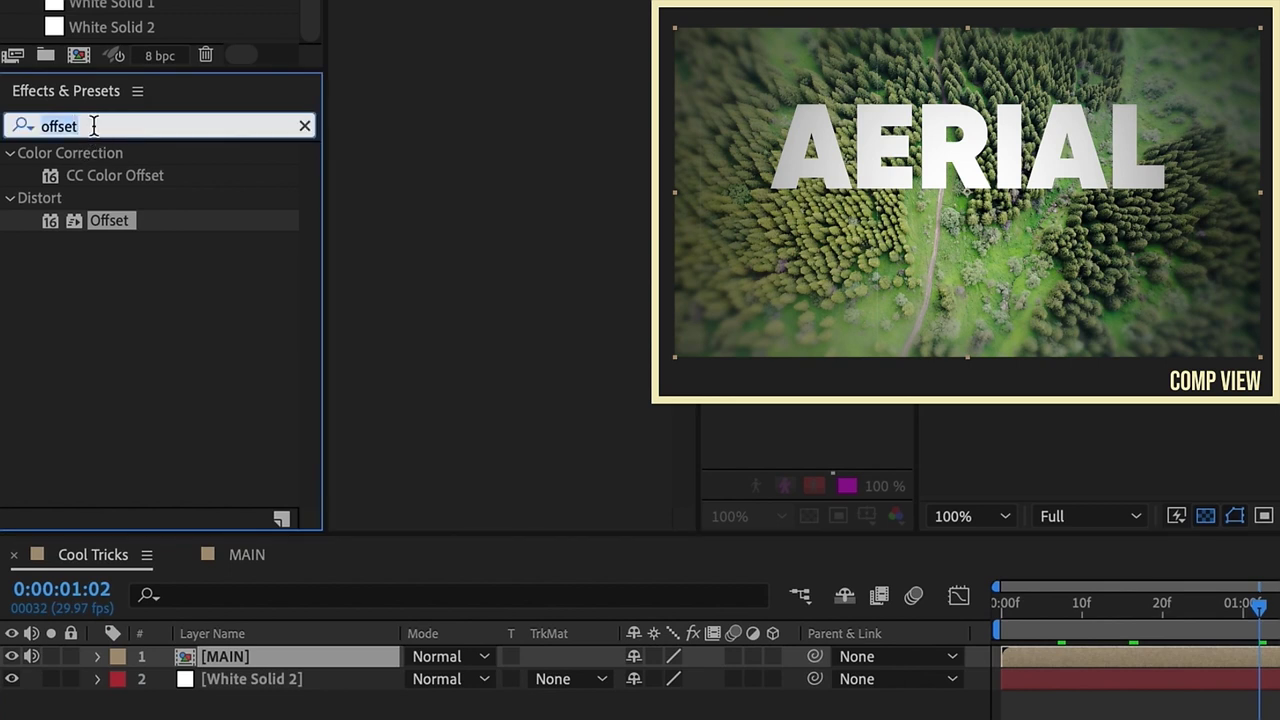
pyautogui.write('motioni ti')
pyautogui.press('BackSpace')
pyautogui.press('BackSpace')
pyautogui.press('BackSpace')
pyautogui.press('BackSpace')
pyautogui.write('tile')
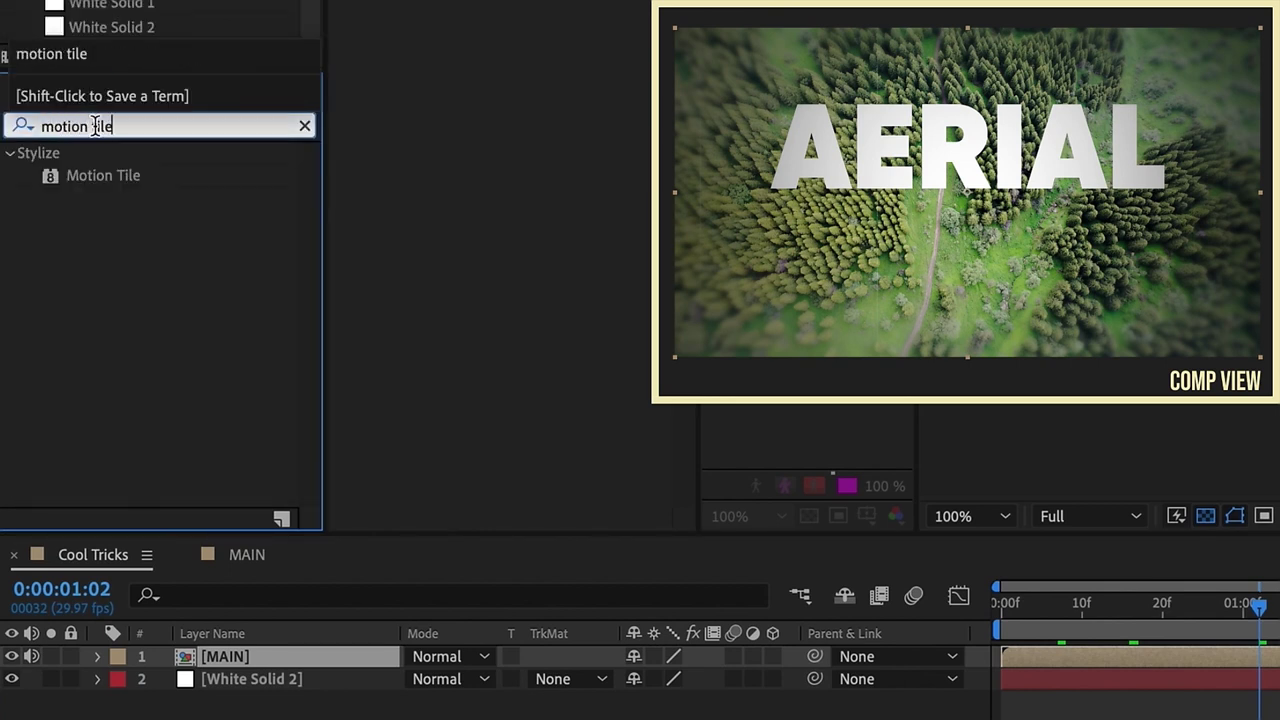
pyautogui.click(98, 176)
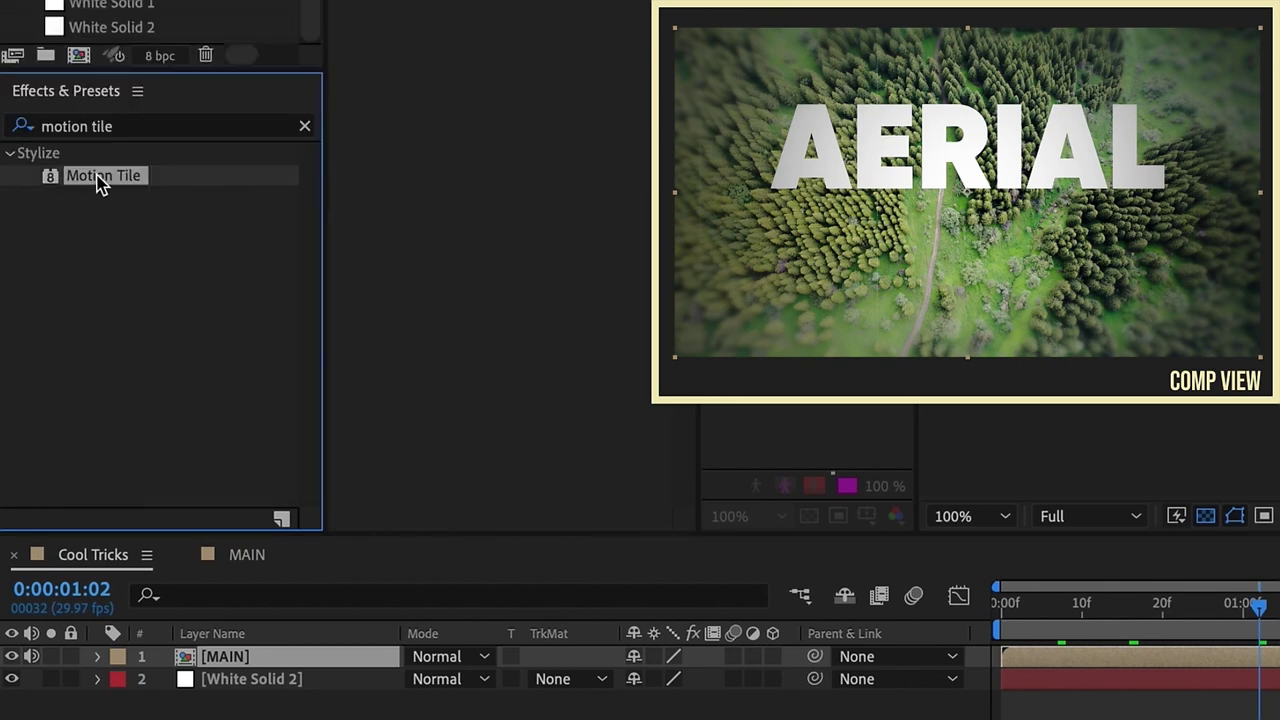
pyautogui.doubleClick(98, 176)
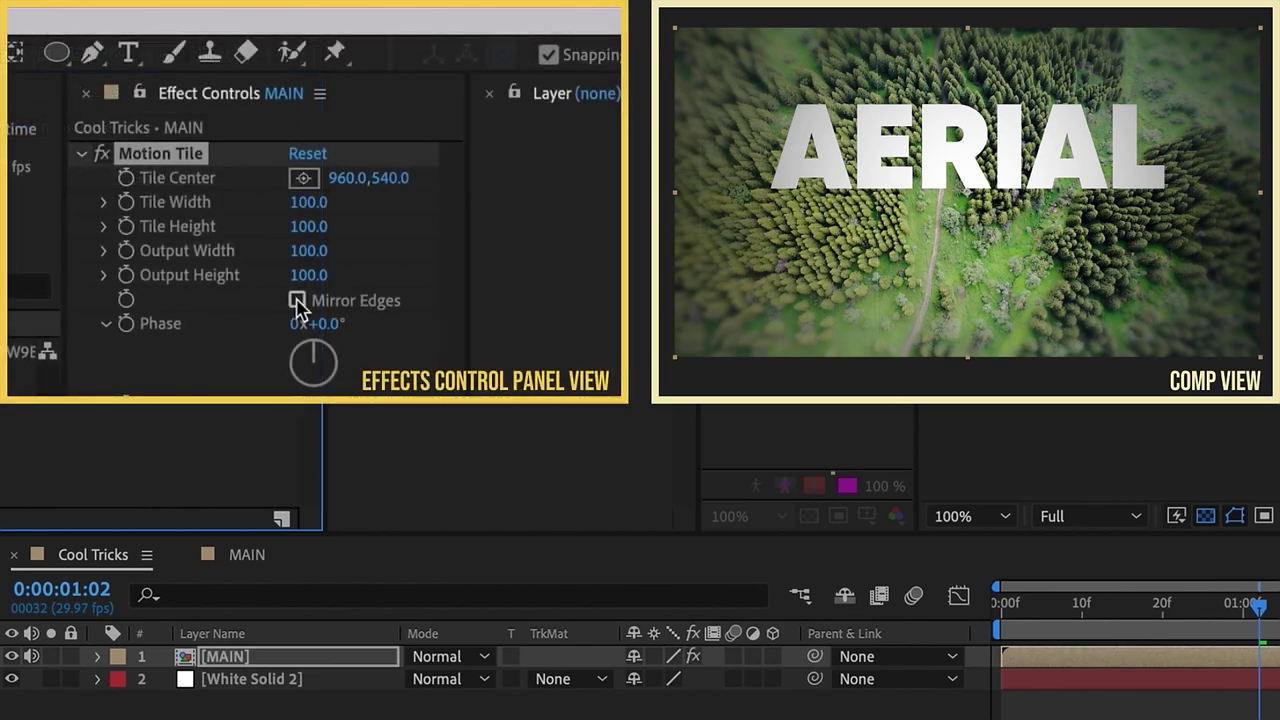
# Set Motion Tile output width and height to 150 and add a wiggle(5,6) Position expression.
pyautogui.click(312, 251)
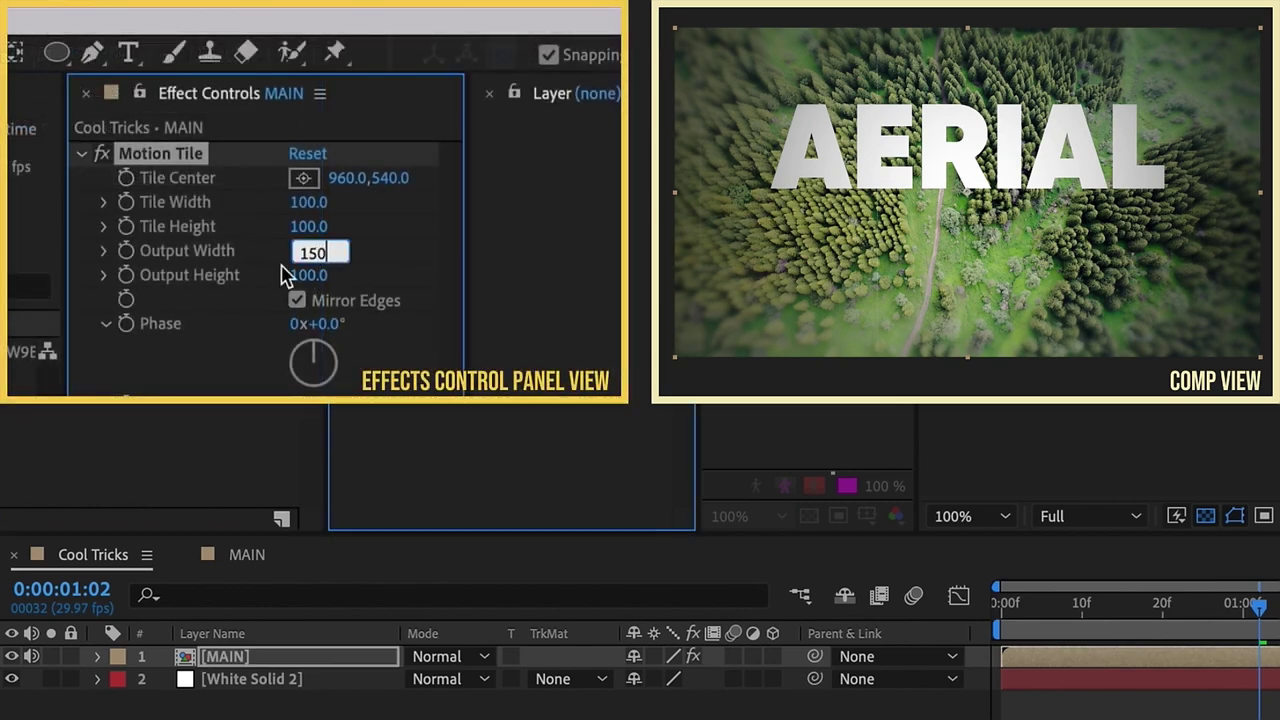
pyautogui.click(305, 275)
pyautogui.write('150')
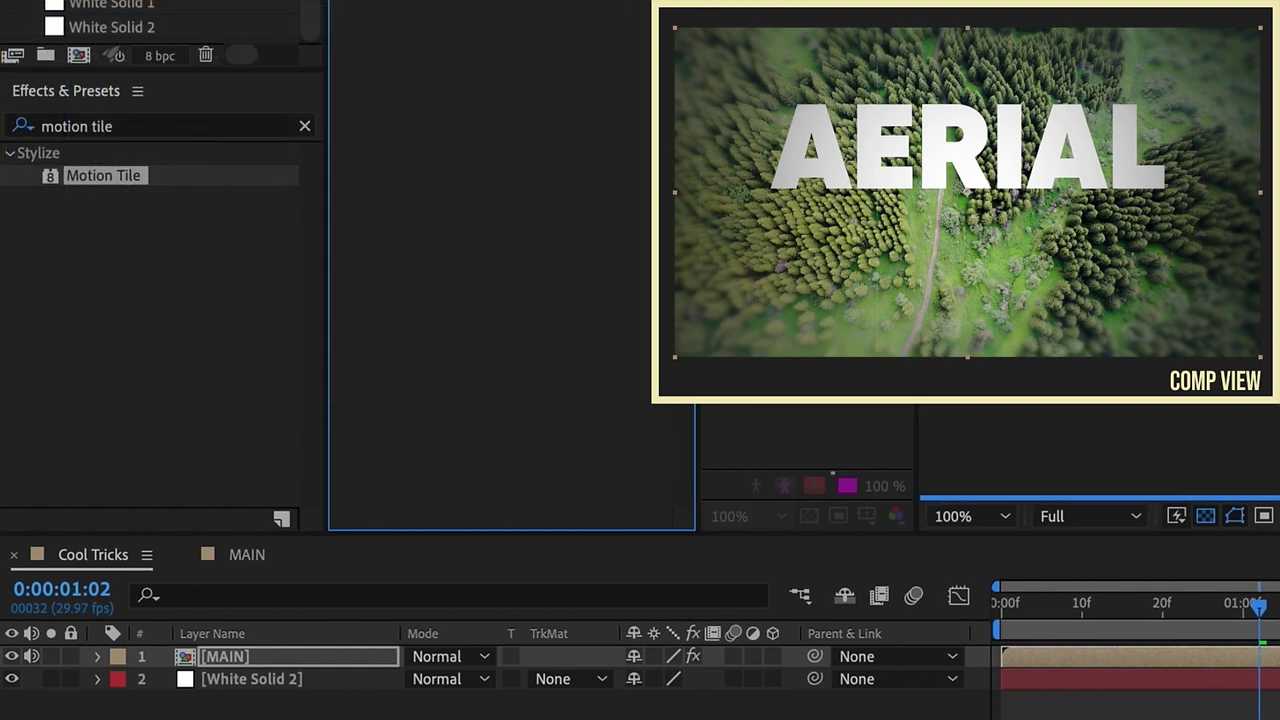
pyautogui.write('p')
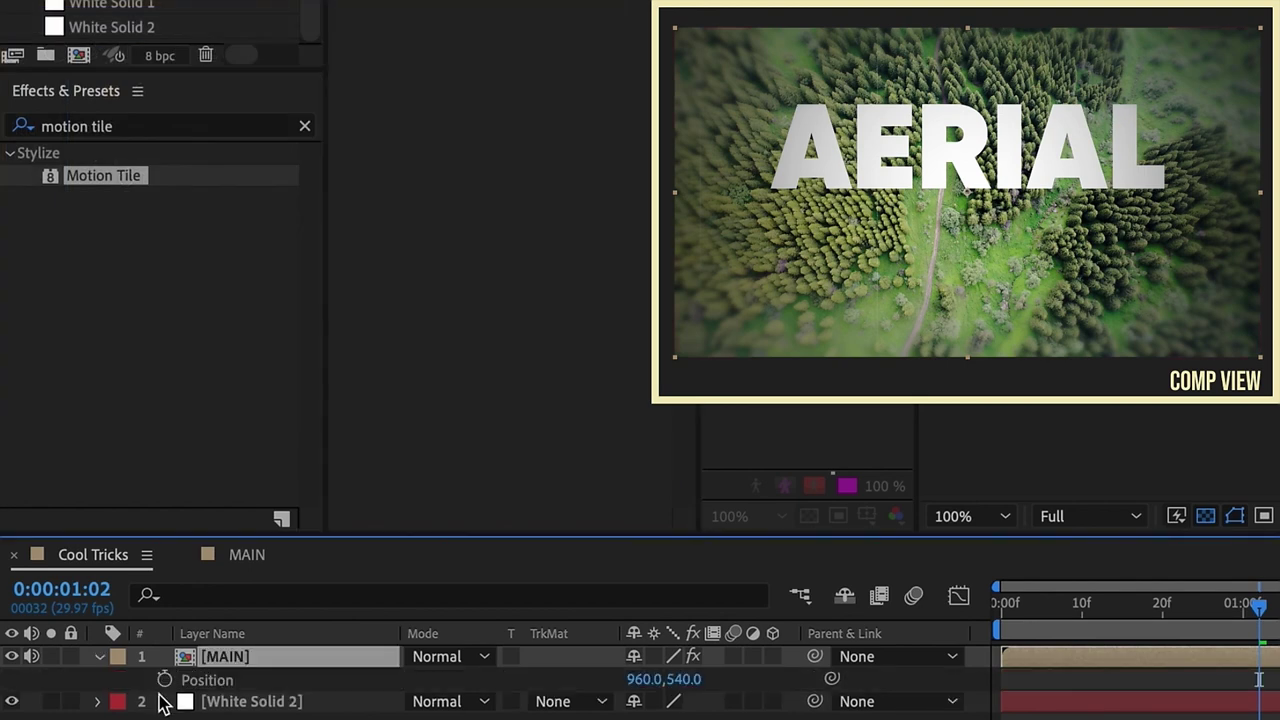
pyautogui.keyDown('alt'); pyautogui.click(164, 680); pyautogui.keyUp('alt')
pyautogui.write('wiggle(5,6)')
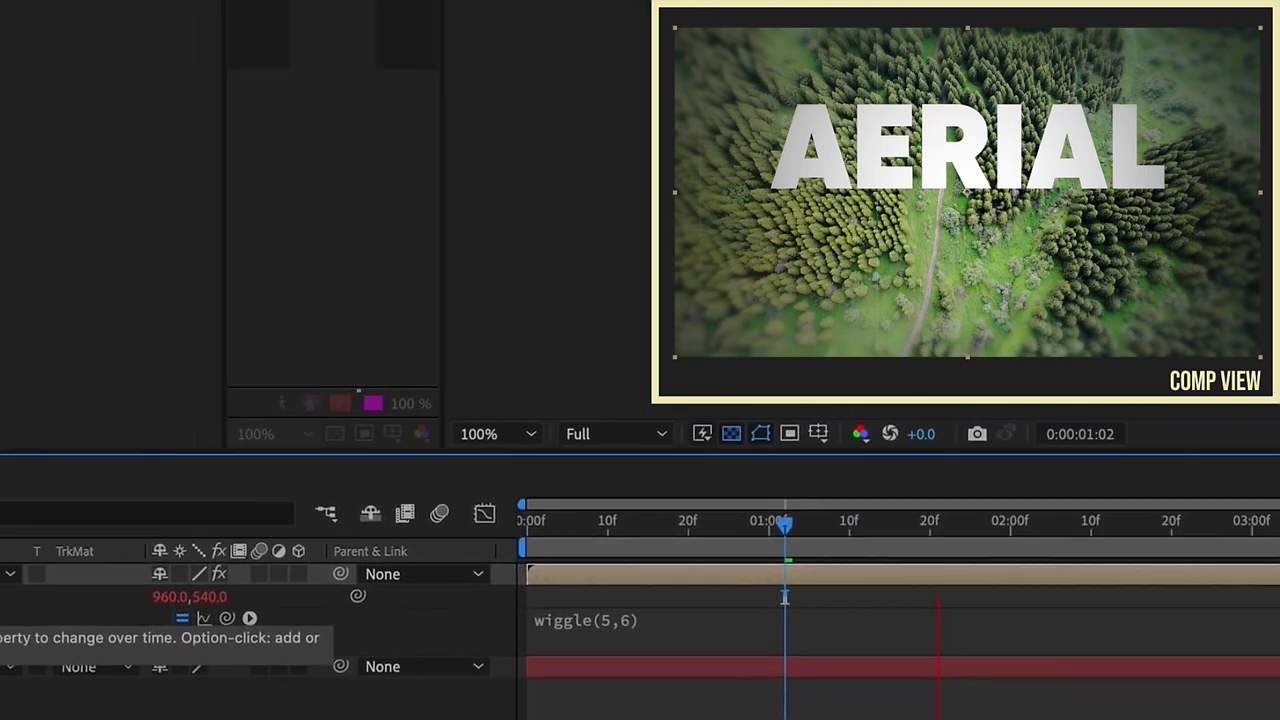